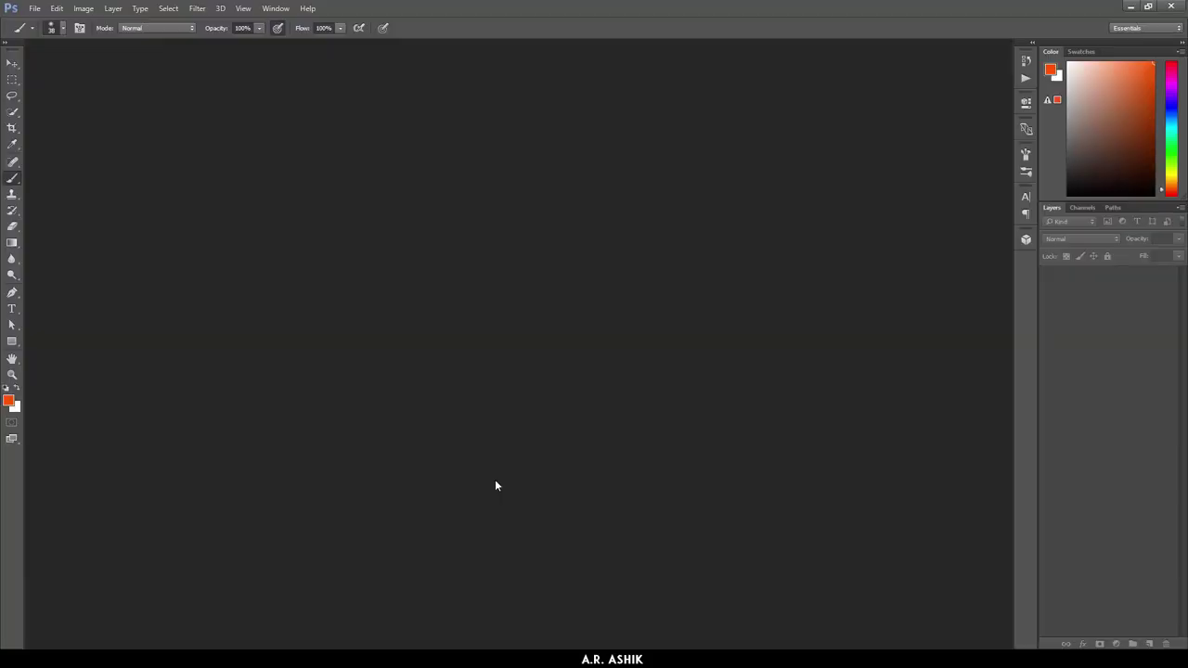
Step: Bring up the New document dialog (1835 × 1232 px, 300 ppi, RGB, white background)
key(ctrl+n)
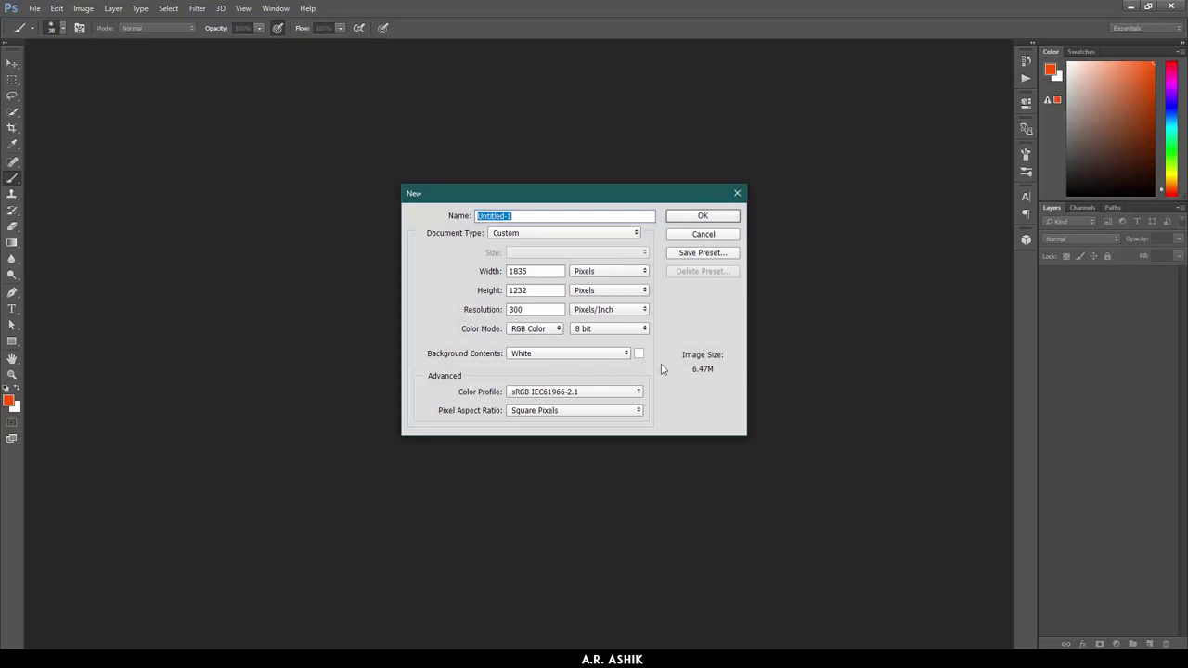
Step: Create the 1835 × 1232 white document and add a new layer named Step 1
click(703, 217)
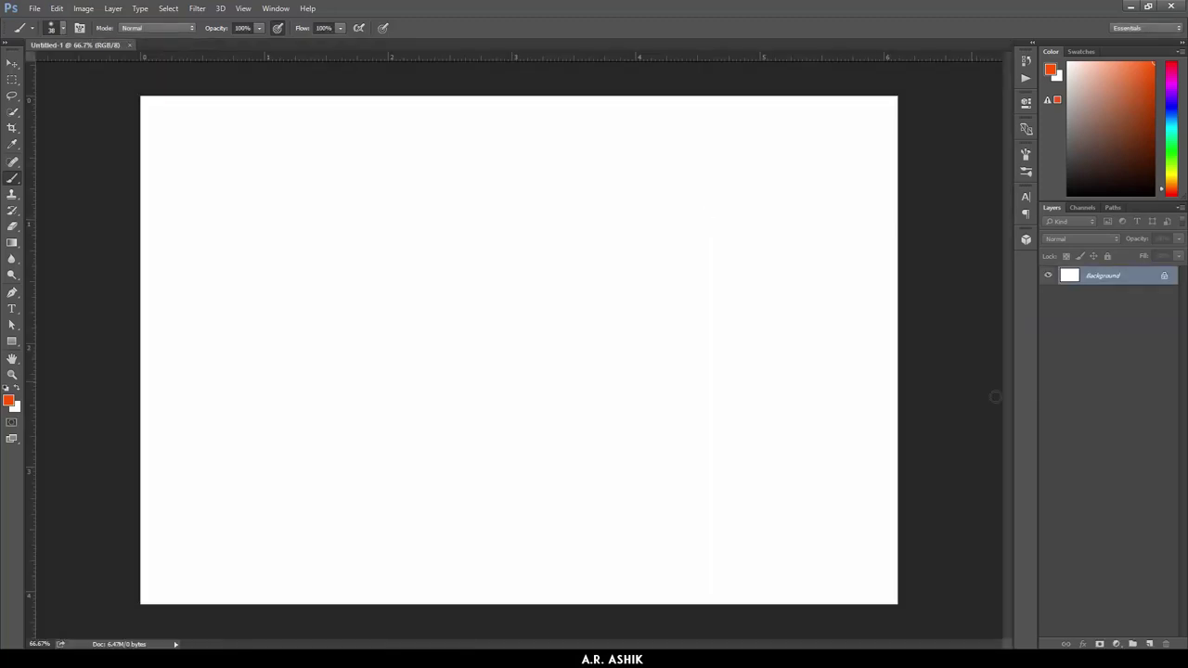
key(ctrl+shift+alt+n)
text(Step)
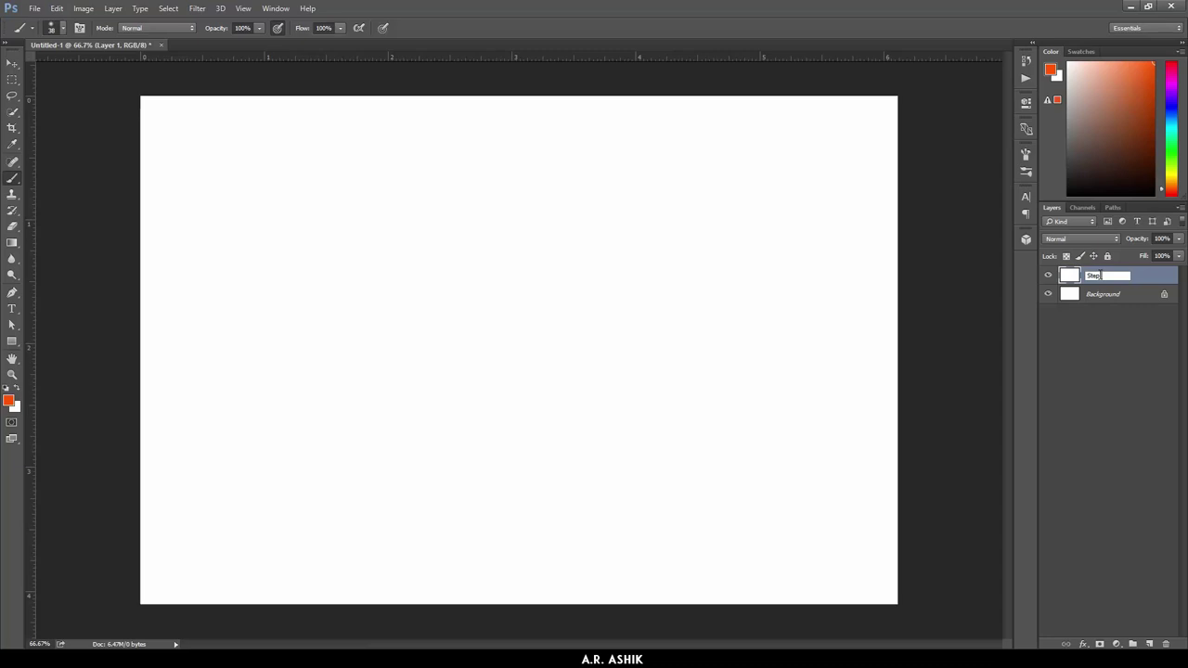
text(1)
key(Return)
Step: Duplicate the layer three times, naming the copies Step 2, Step 3 and Step 4
key(ctrl+j)
text(Step 2)
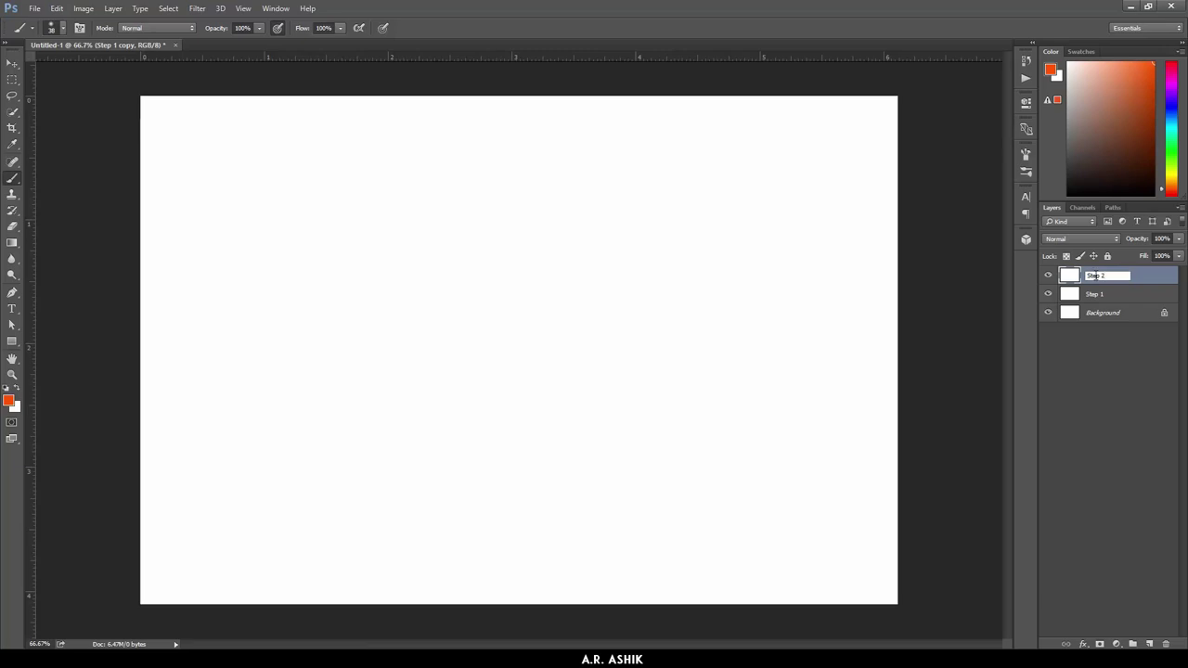
key(Return)
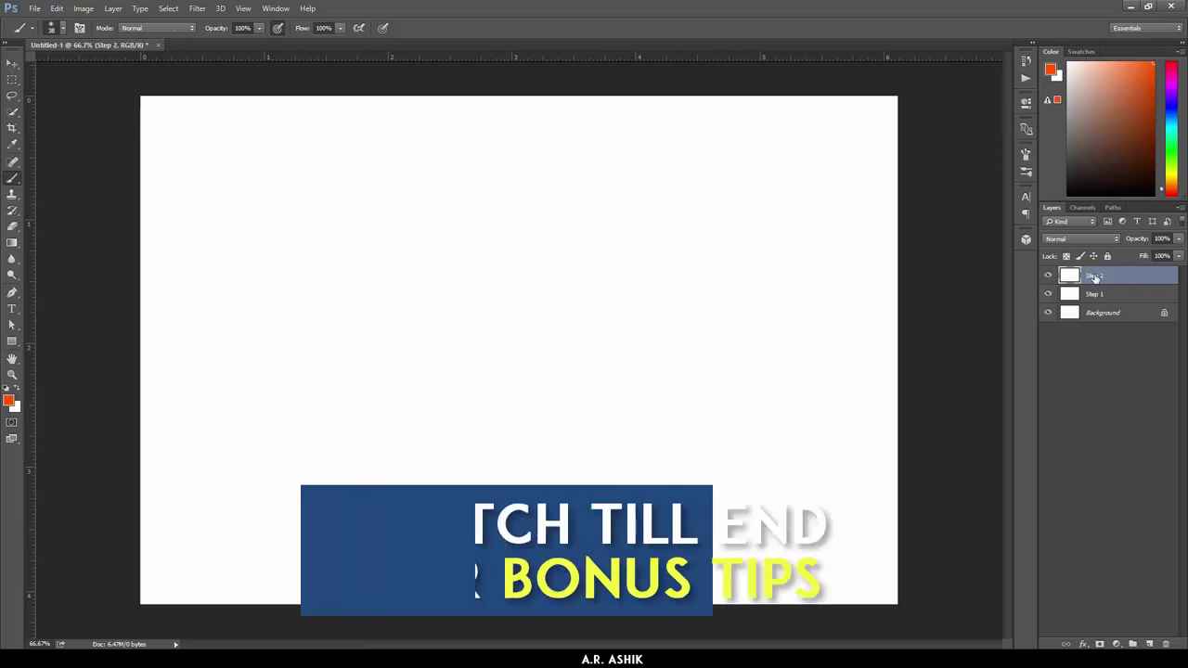
key(ctrl+j)
text(Step 3)
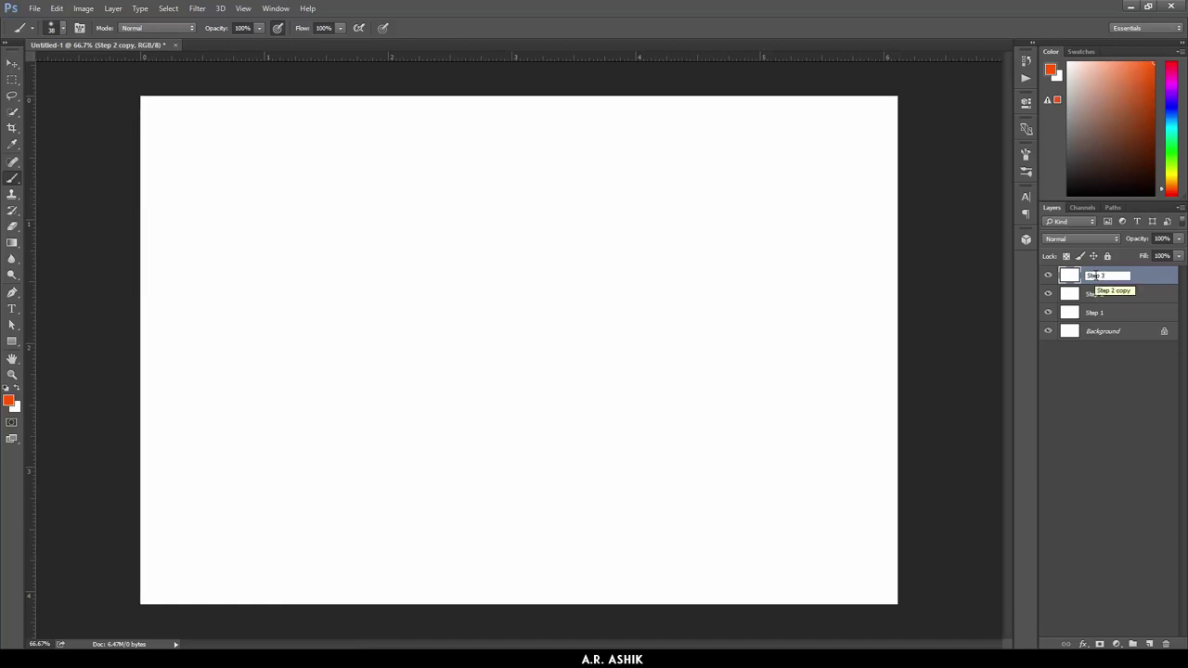
key(Return)
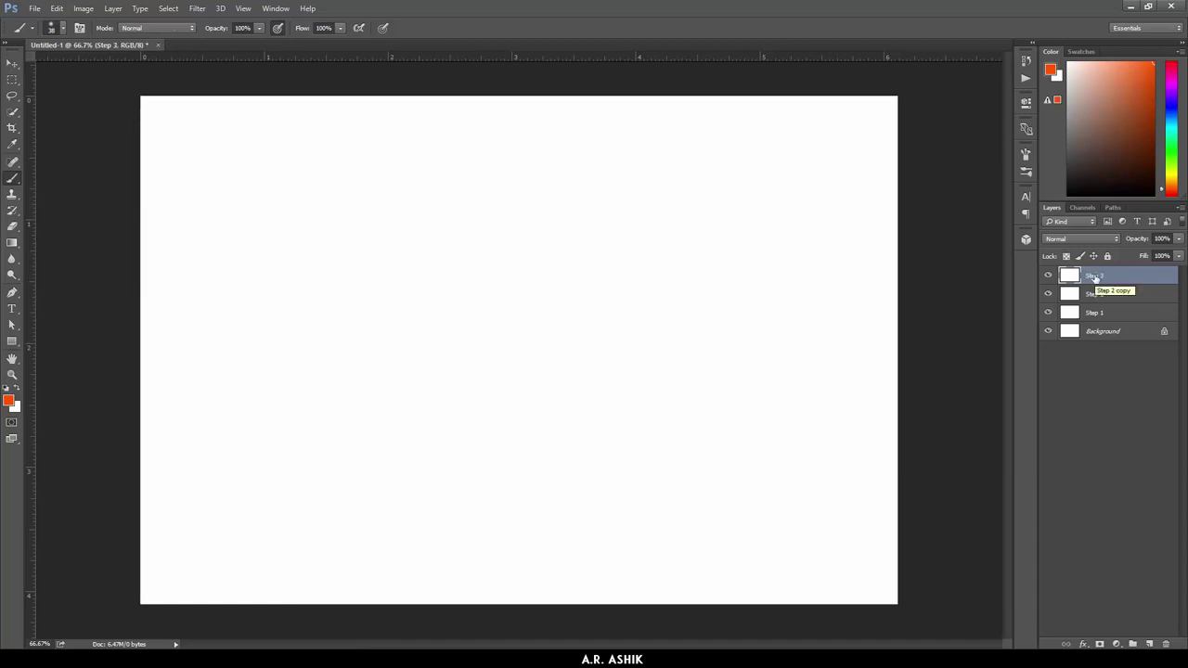
key(ctrl+j)
text(Step)
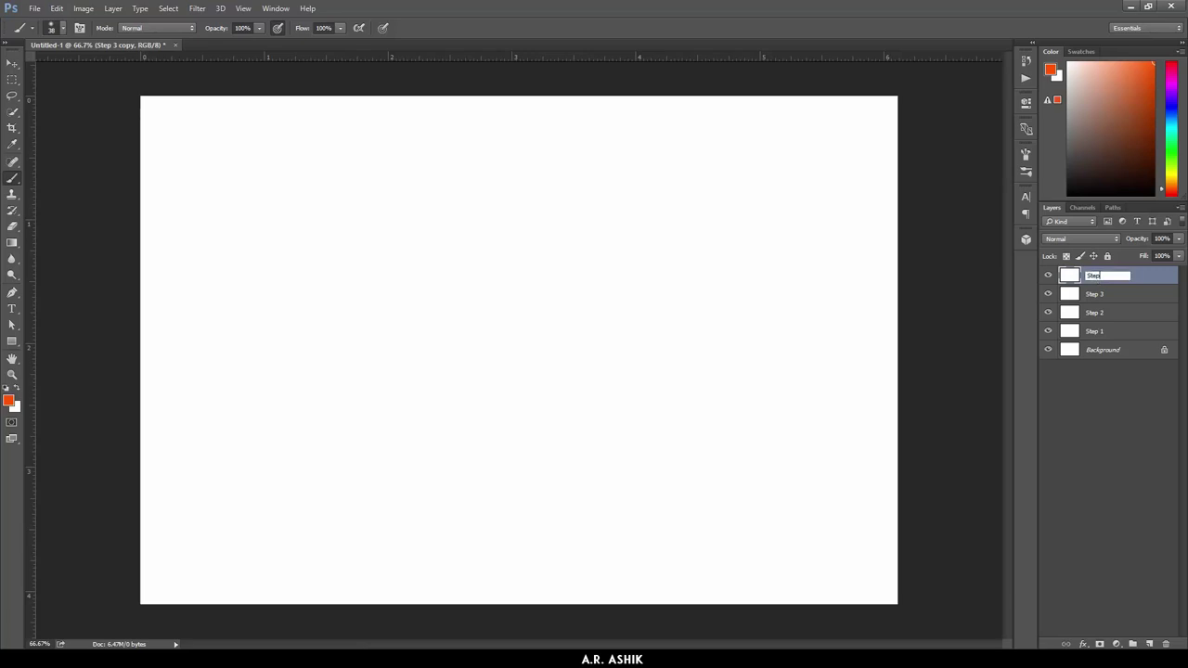
text(4)
key(Return)
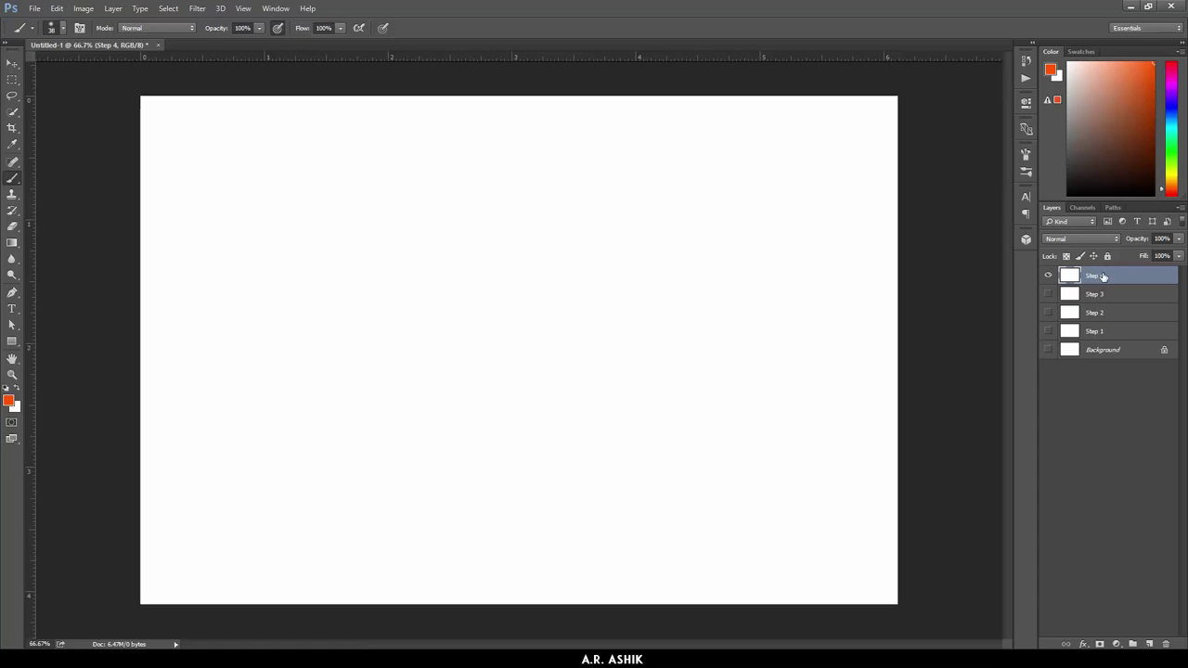
Step: Replace the orange clouds on Step 4 with black-and-white Clouds after resetting default colours
click(198, 8)
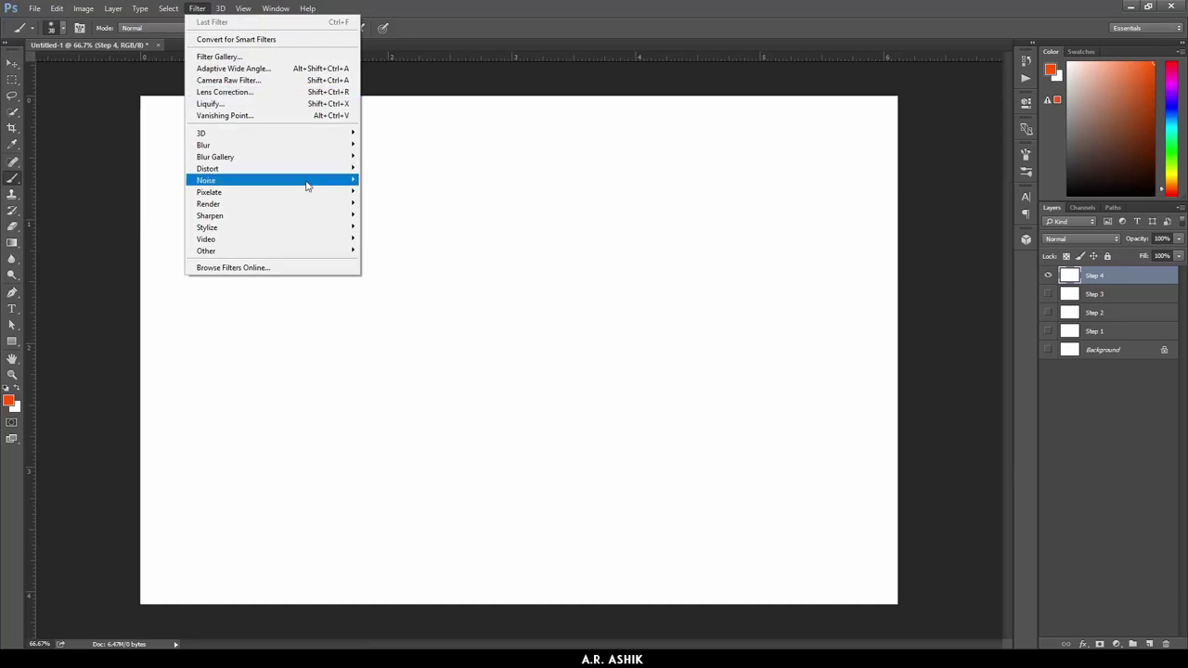
mouse_move(208, 203)
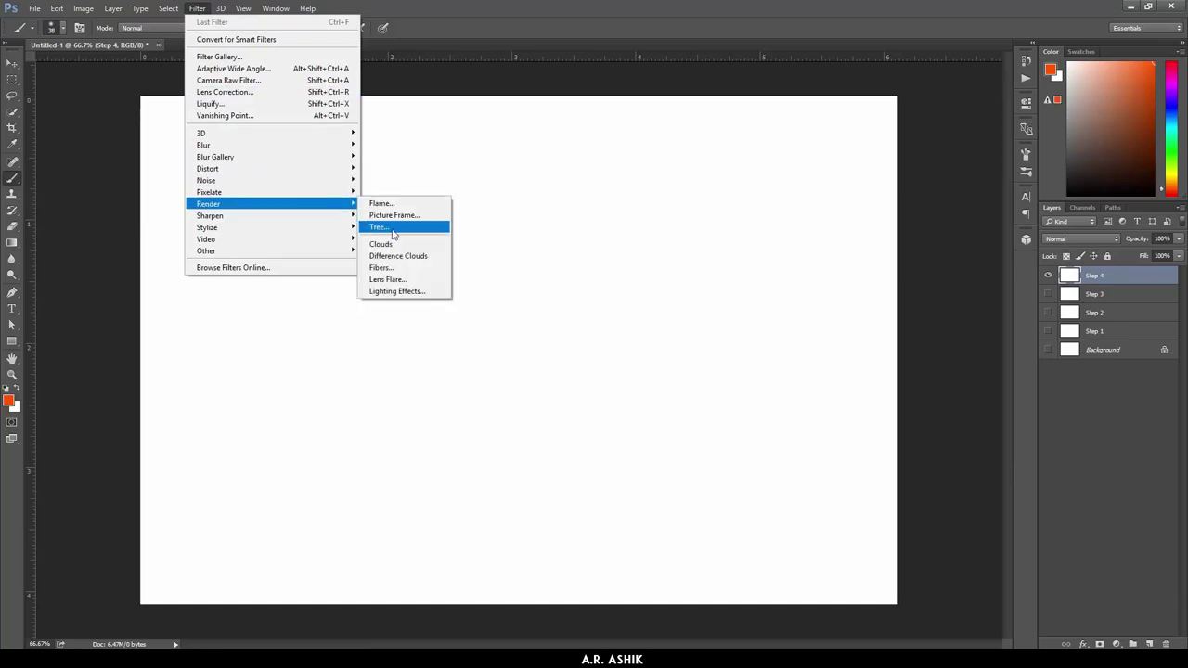
click(402, 245)
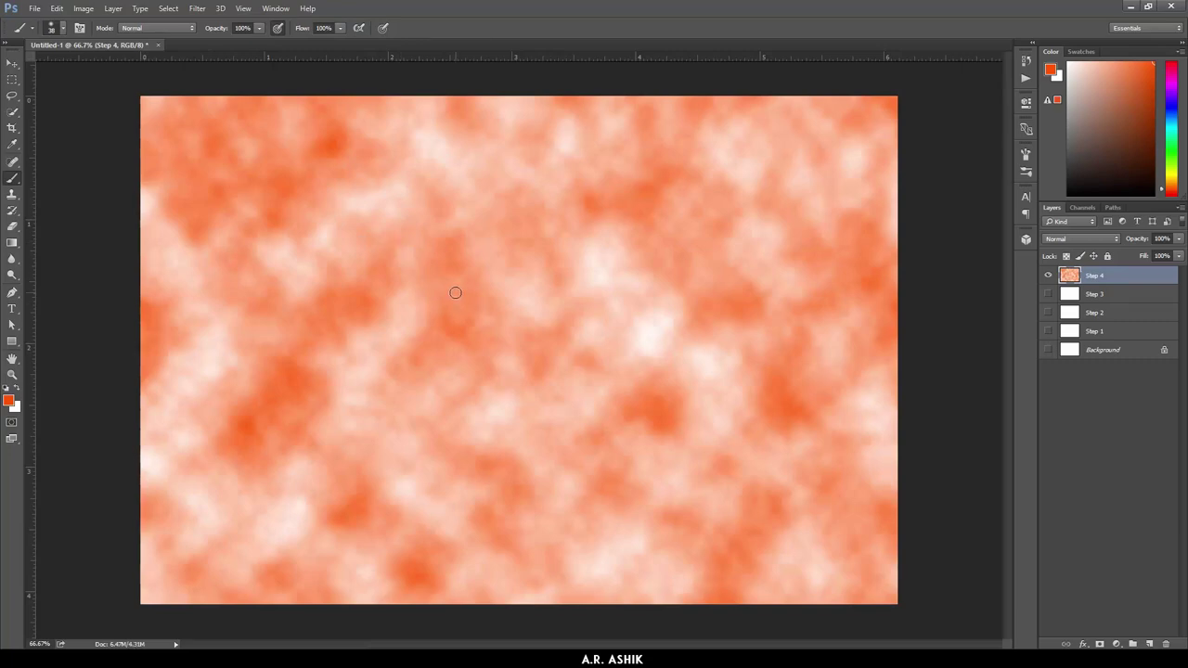
key(ctrl+z)
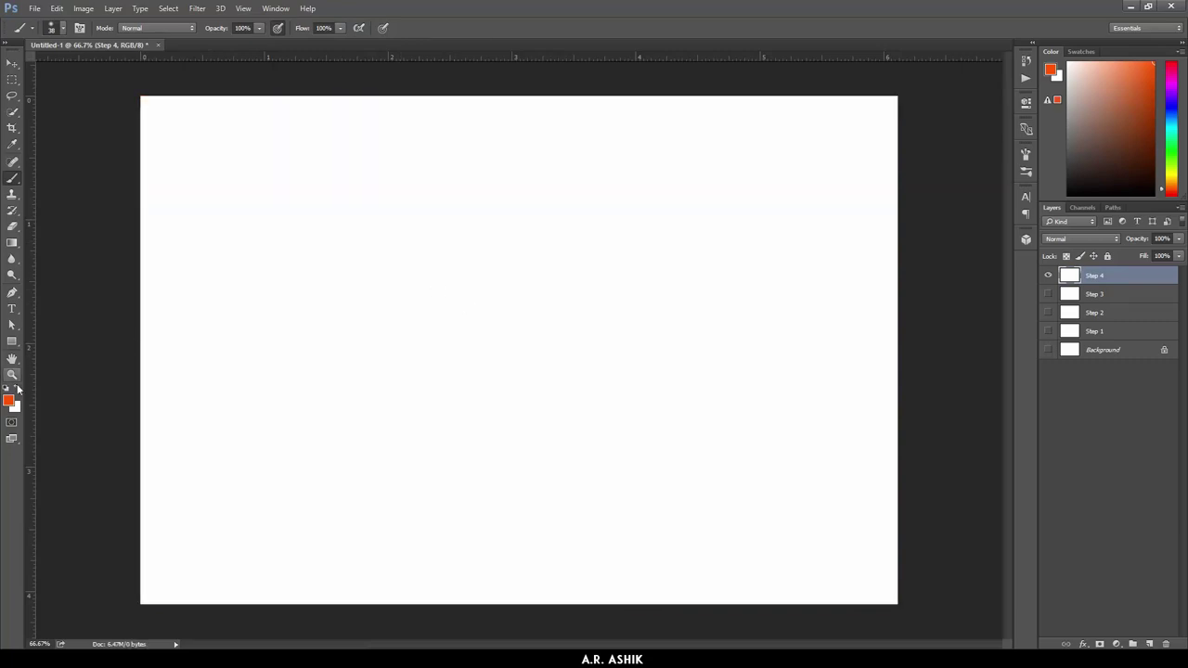
click(7, 390)
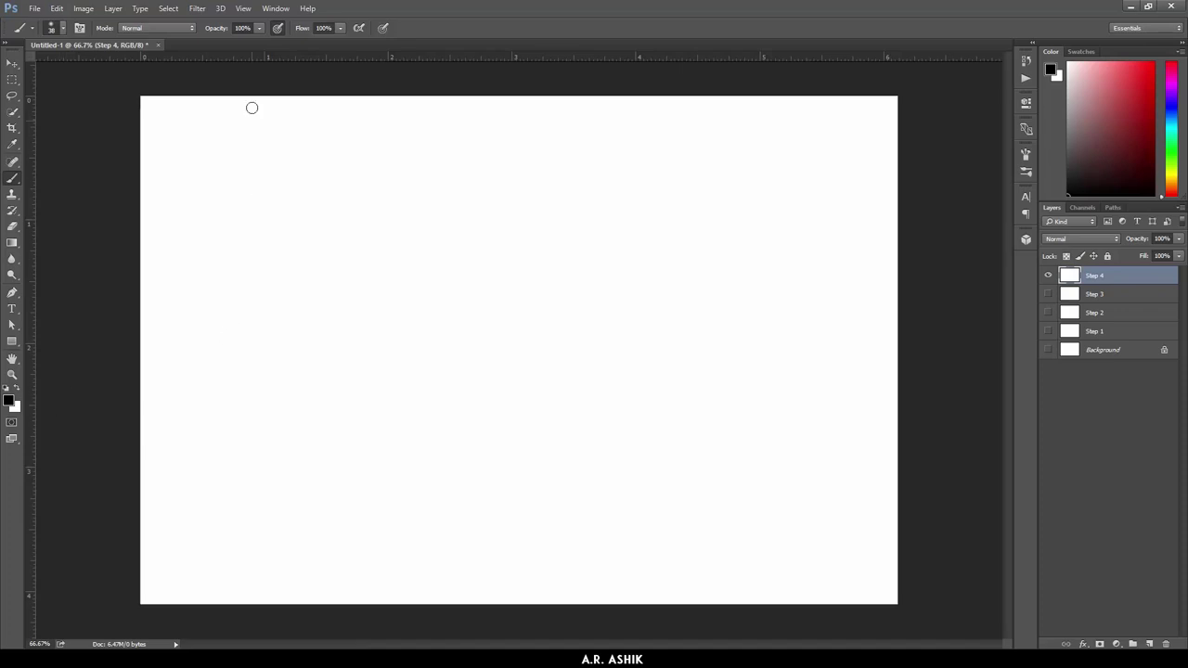
click(206, 9)
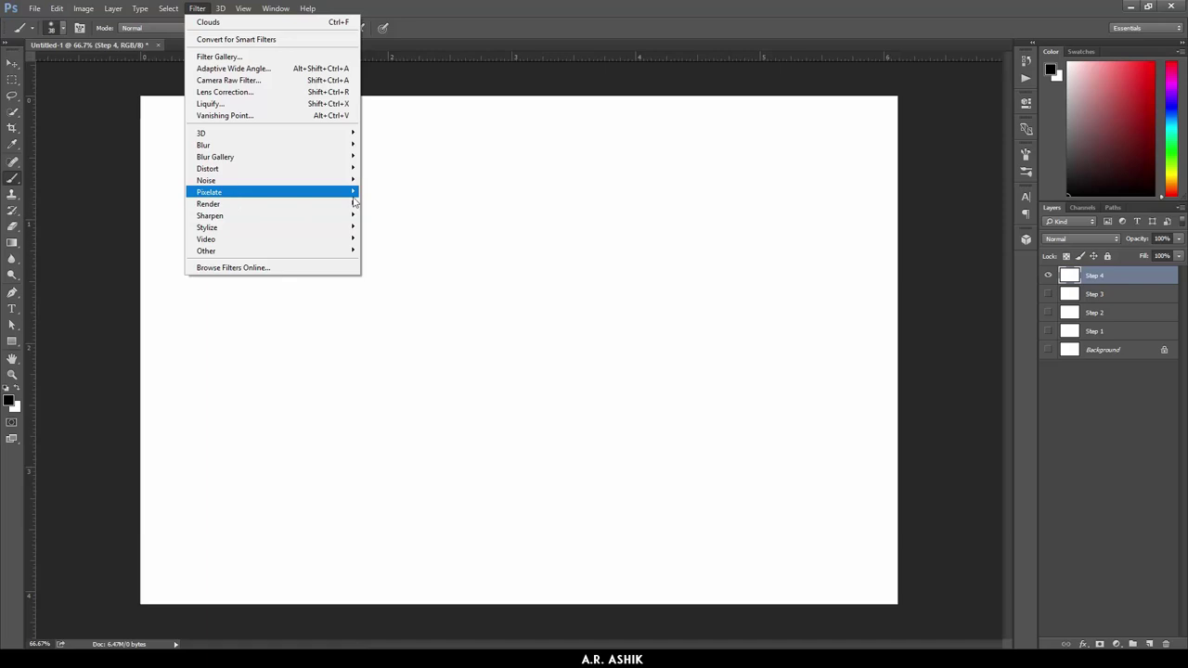
mouse_move(269, 203)
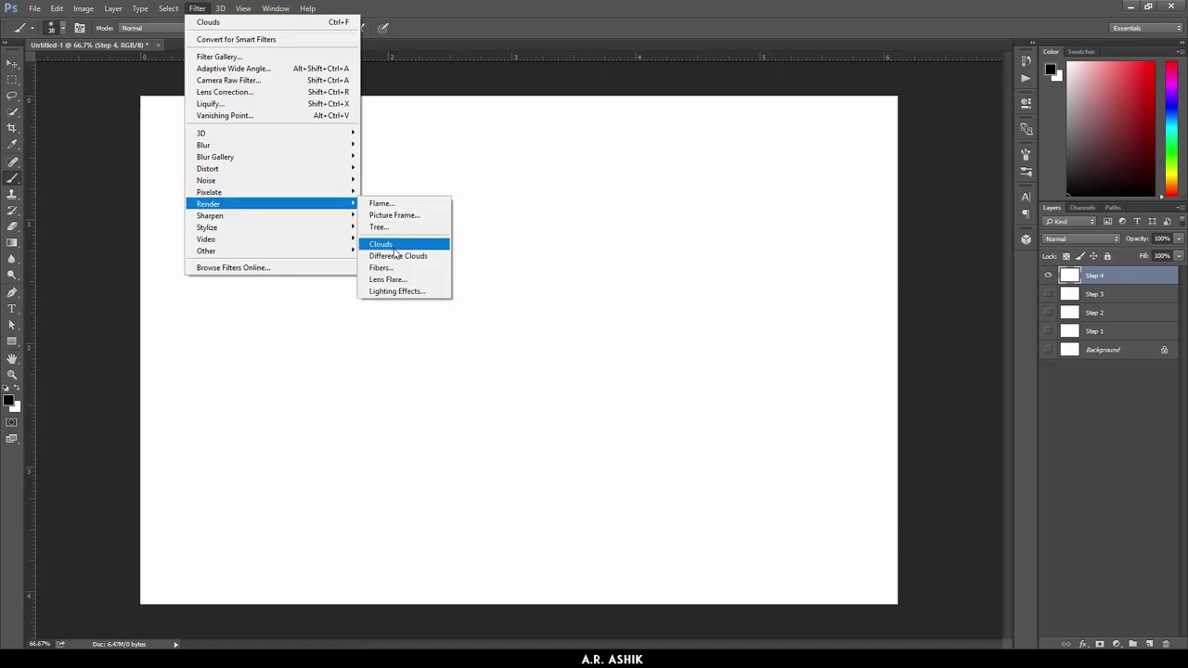
click(393, 245)
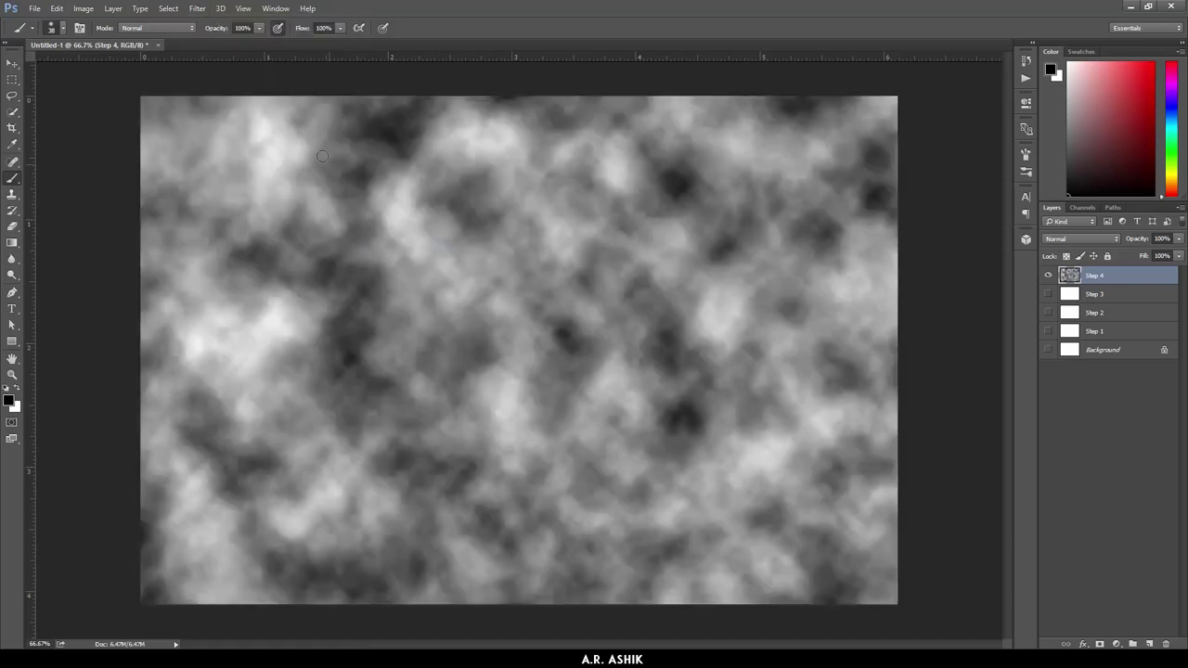
click(197, 8)
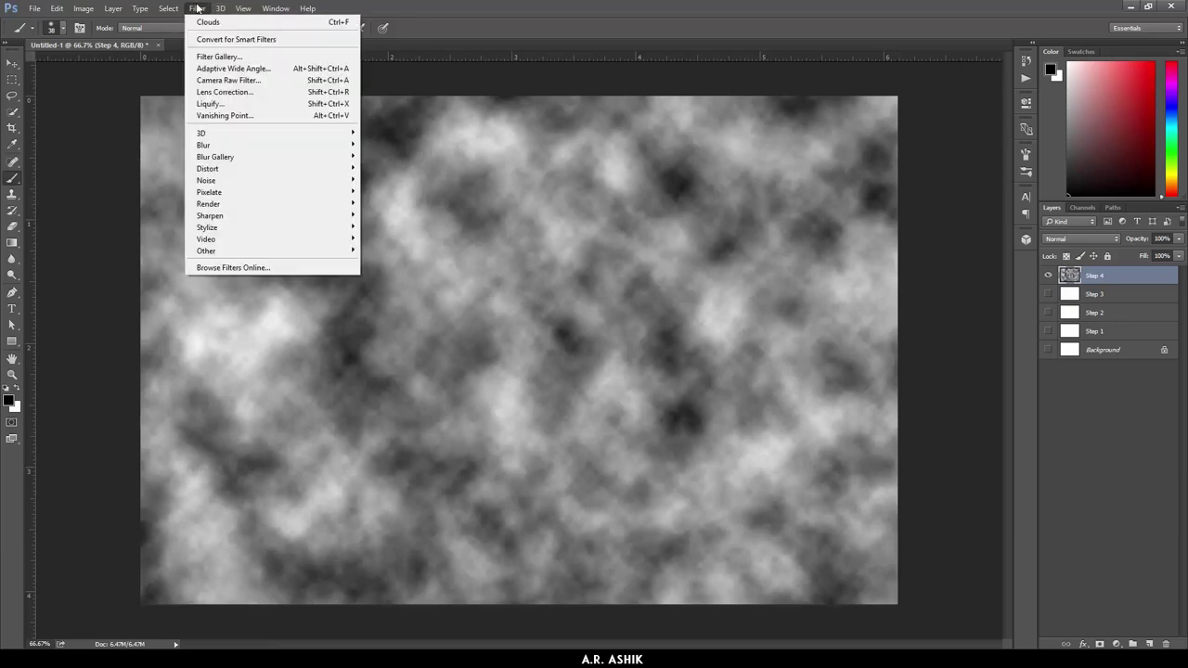
Step: Forward Warp the Step 4 clouds in Liquify at brush 200, then 600, filling edge gaps
click(211, 103)
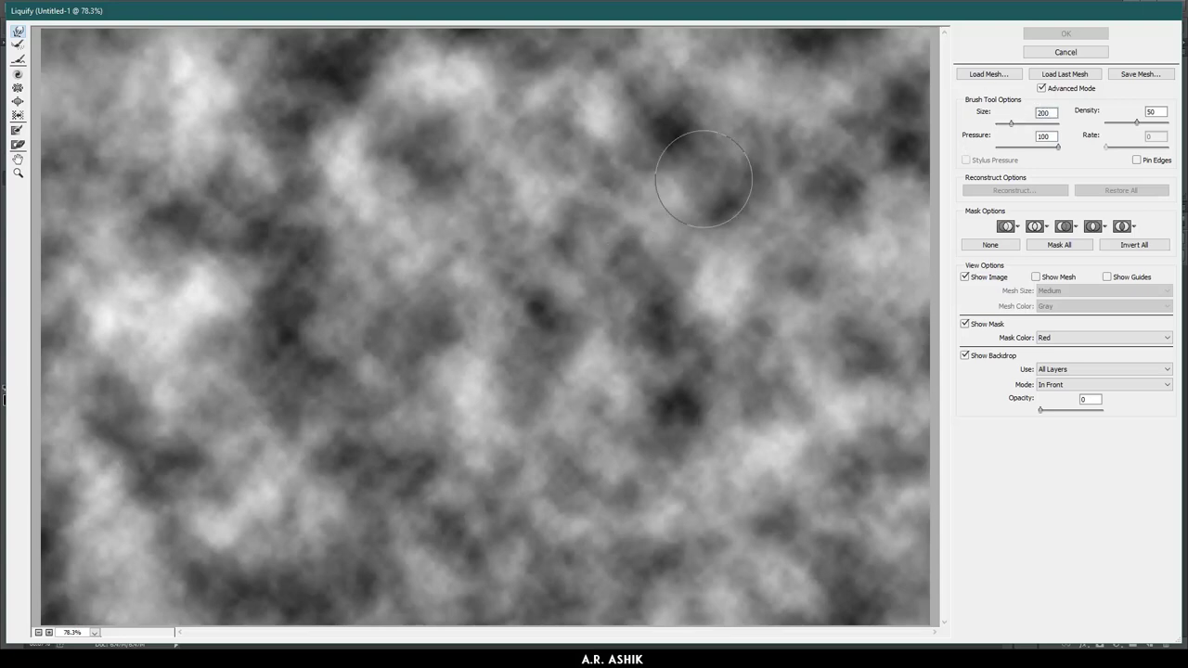
mouse_move(639, 168)
mouse_down()
mouse_move(696, 243)
mouse_move(684, 344)
mouse_move(649, 403)
mouse_move(451, 473)
mouse_move(277, 346)
mouse_move(623, 192)
mouse_move(566, 358)
mouse_move(371, 357)
mouse_move(597, 214)
mouse_move(418, 316)
mouse_move(649, 149)
mouse_move(769, 424)
mouse_move(160, 383)
mouse_move(724, 232)
mouse_move(105, 332)
mouse_move(909, 232)
mouse_move(381, 390)
mouse_move(798, 56)
mouse_move(780, 102)
mouse_move(886, 418)
mouse_move(668, 334)
mouse_move(306, 519)
mouse_move(139, 520)
mouse_move(221, 446)
mouse_move(65, 371)
mouse_move(65, 186)
mouse_move(74, 278)
mouse_move(188, 132)
mouse_move(83, 111)
mouse_move(141, 201)
mouse_move(281, 333)
mouse_move(365, 88)
mouse_move(875, 119)
mouse_move(788, 55)
mouse_move(705, 167)
mouse_move(669, 167)
mouse_up()
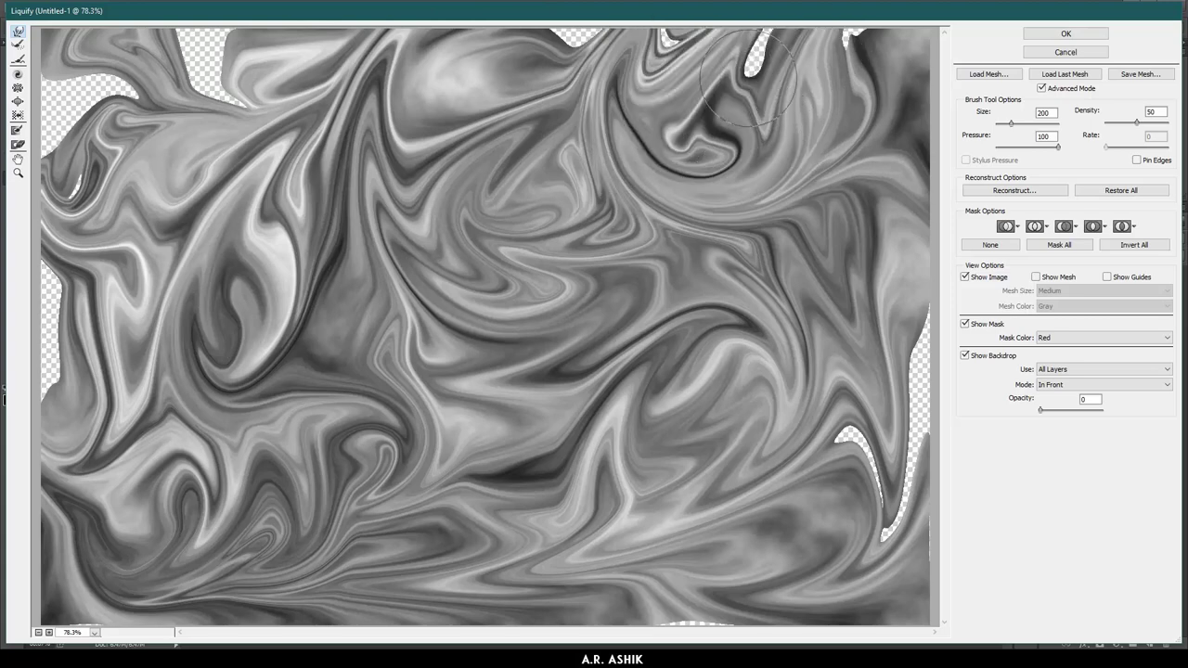
mouse_move(836, 70)
mouse_down()
mouse_move(868, 60)
mouse_move(905, 306)
mouse_move(852, 455)
mouse_move(891, 427)
mouse_move(914, 316)
mouse_move(900, 455)
mouse_move(928, 556)
mouse_move(882, 548)
mouse_move(723, 575)
mouse_move(612, 539)
mouse_up()
mouse_move(315, 149)
mouse_down()
mouse_move(226, 82)
mouse_move(139, 65)
mouse_up()
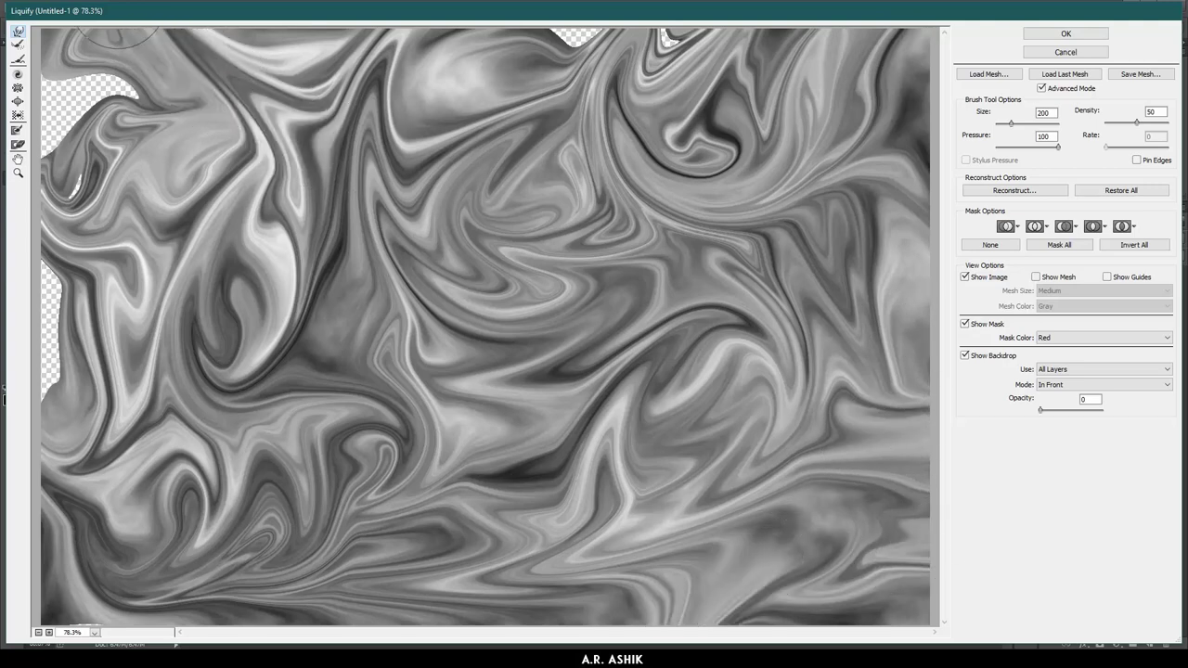
mouse_move(517, 77)
mouse_down()
mouse_move(585, 55)
mouse_move(641, 70)
mouse_move(687, 47)
mouse_up()
mouse_move(37, 102)
mouse_down()
mouse_move(148, 74)
mouse_move(55, 111)
mouse_move(39, 147)
mouse_move(93, 199)
mouse_move(79, 325)
mouse_move(15, 362)
mouse_move(79, 380)
mouse_move(56, 418)
mouse_move(93, 506)
mouse_move(90, 591)
mouse_up()
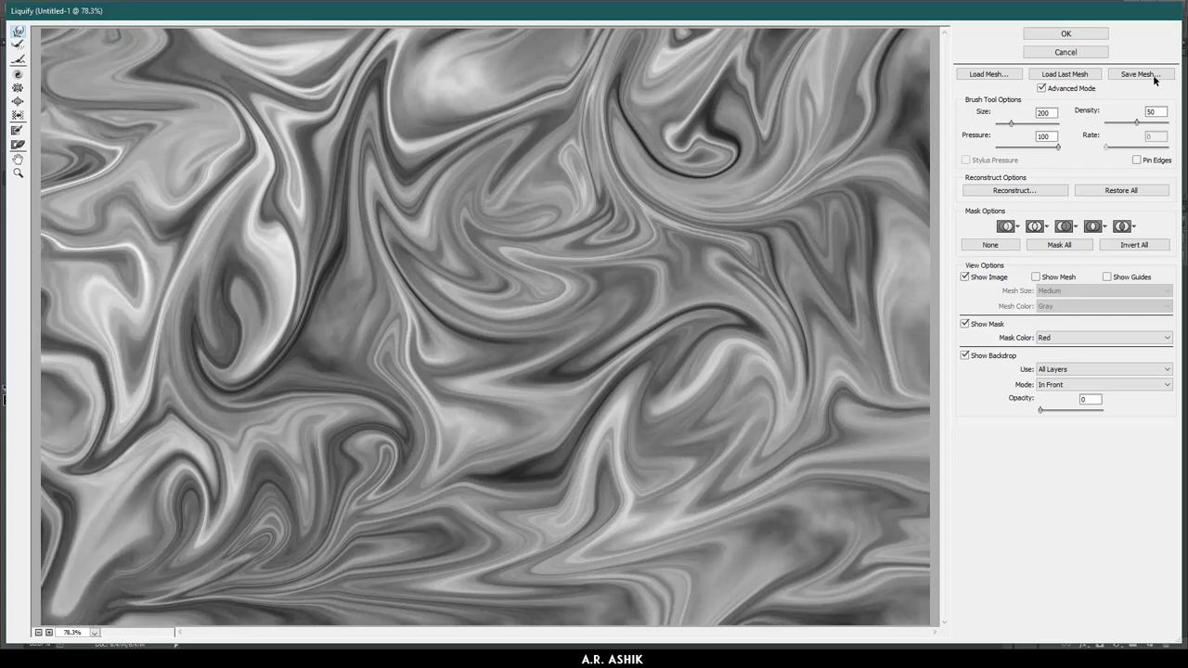
click(1051, 112)
text(600)
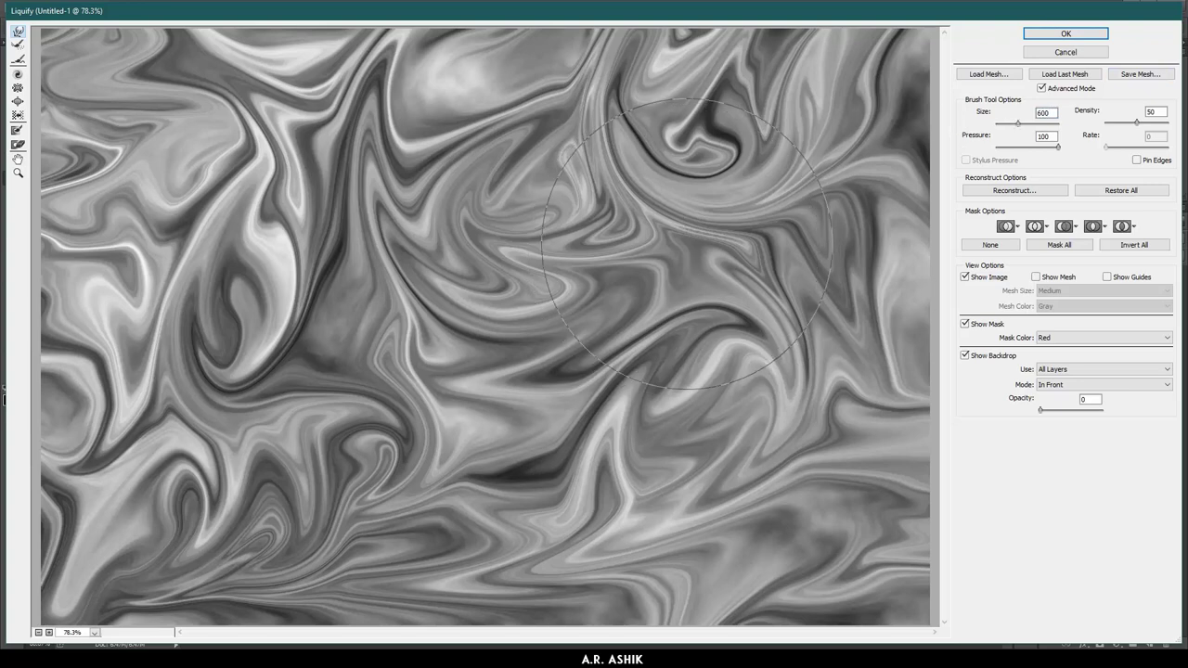
mouse_move(703, 196)
mouse_down()
mouse_move(371, 520)
mouse_move(102, 339)
mouse_move(694, 14)
mouse_up()
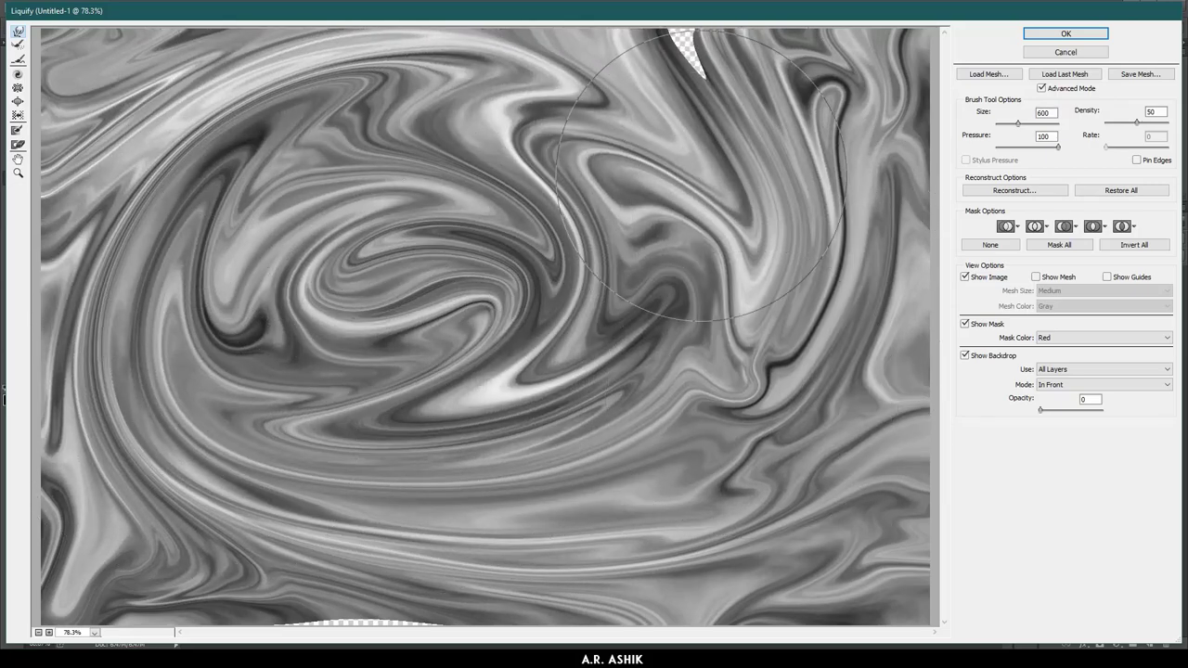
mouse_move(399, 557)
mouse_down()
mouse_move(539, 364)
mouse_move(32, 501)
mouse_move(882, 459)
mouse_move(551, 101)
mouse_move(624, 284)
mouse_move(520, 371)
mouse_move(390, 445)
mouse_move(232, 232)
mouse_move(893, 156)
mouse_move(603, 418)
mouse_move(278, 417)
mouse_move(232, 436)
mouse_move(391, 378)
mouse_up()
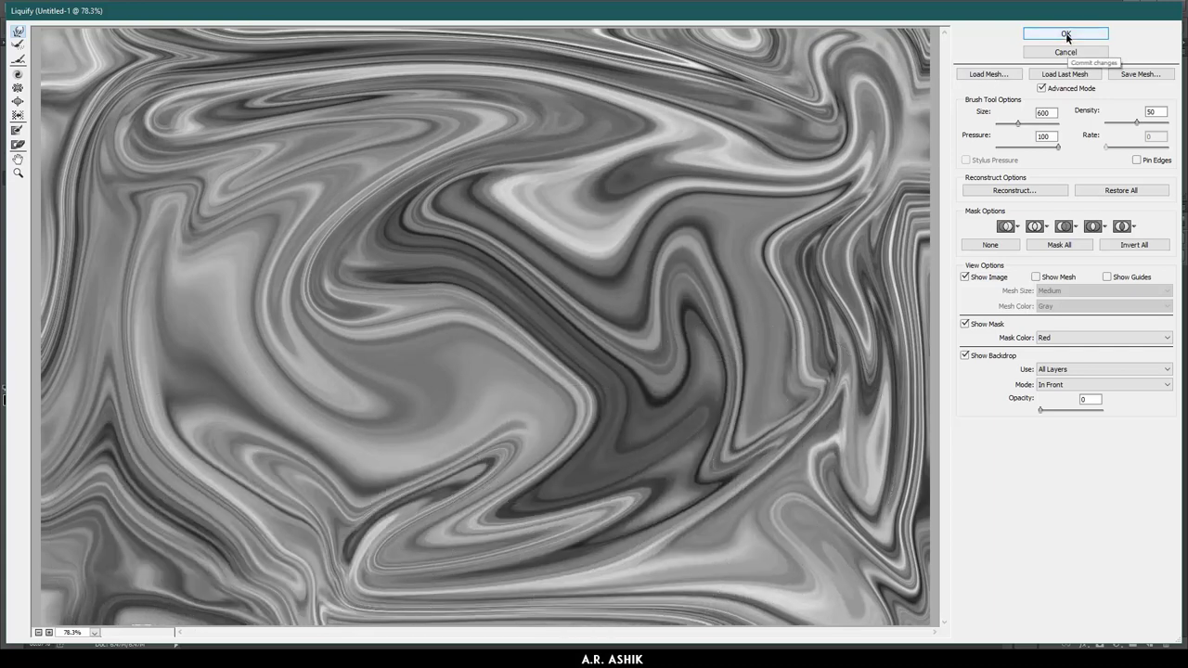
click(1066, 33)
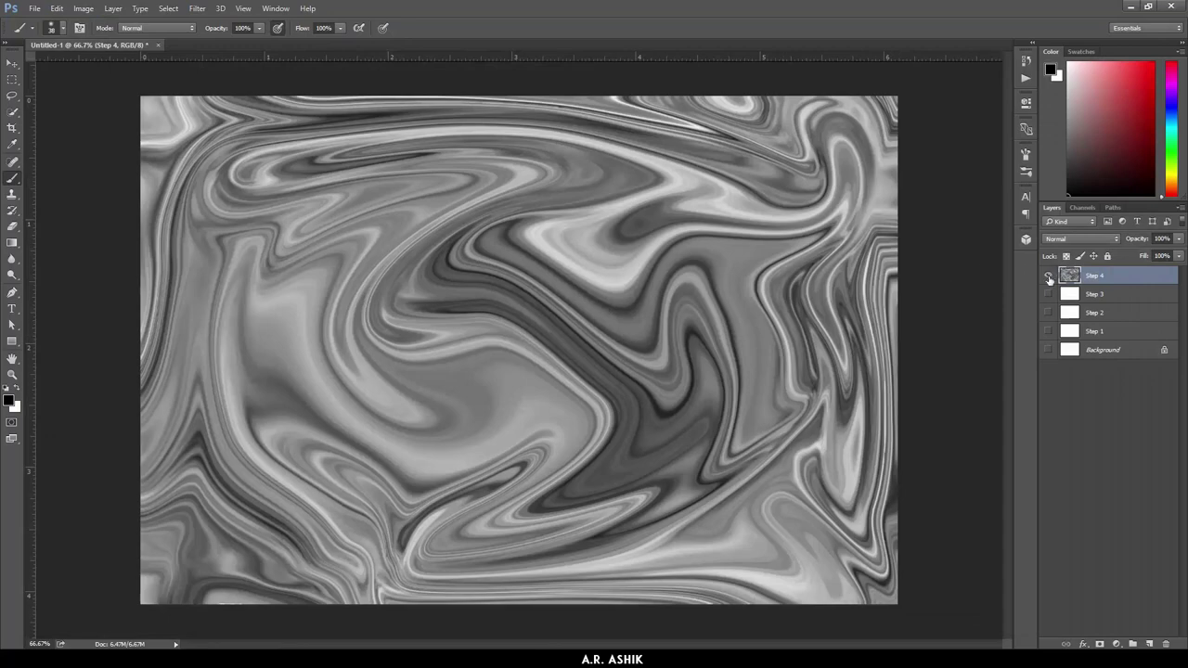
Step: Switch to Step 3, fill it with the Fibers render filter, and open Liquify on it
click(1049, 277)
click(1049, 295)
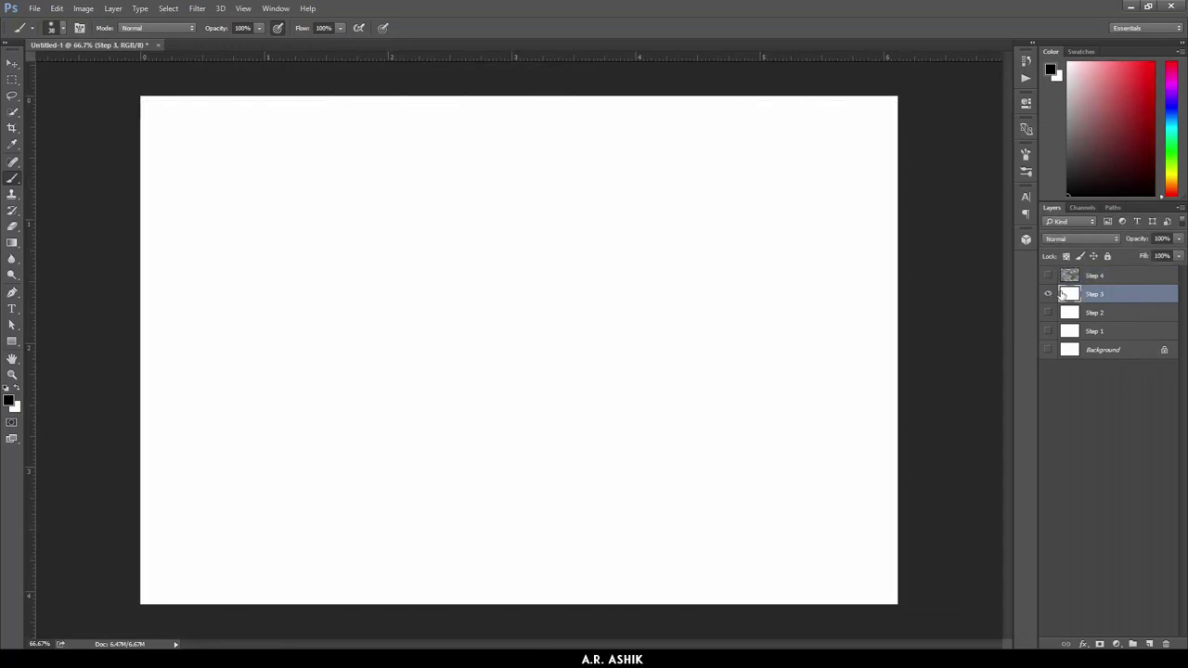
click(197, 8)
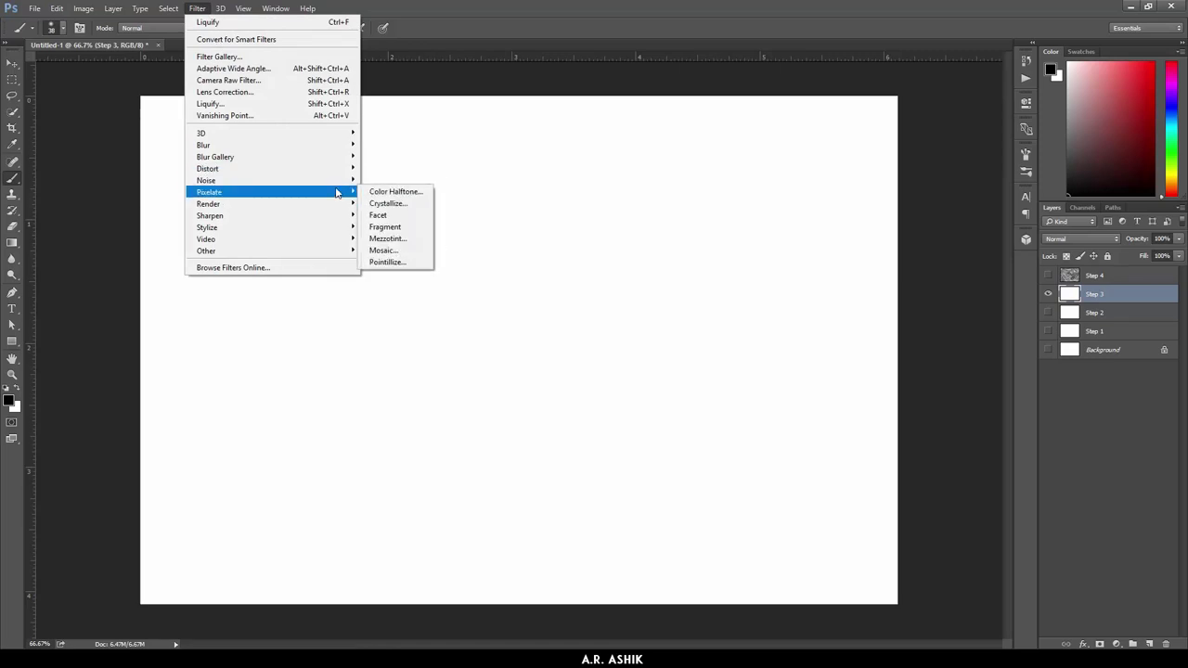
mouse_move(269, 203)
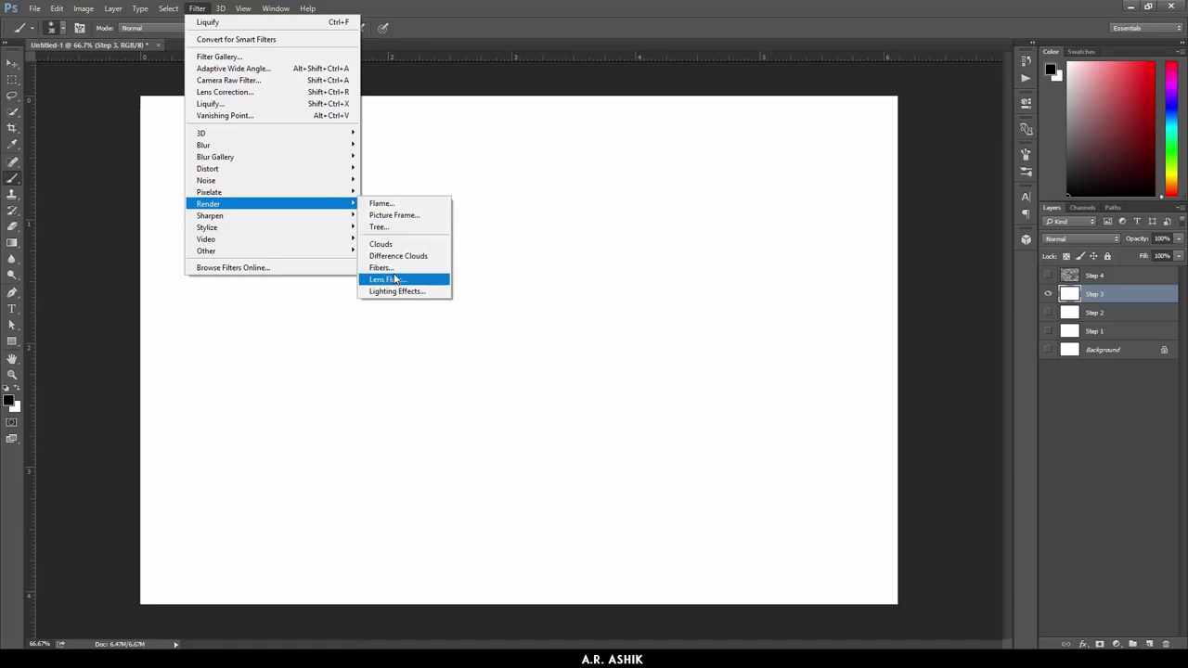
click(389, 269)
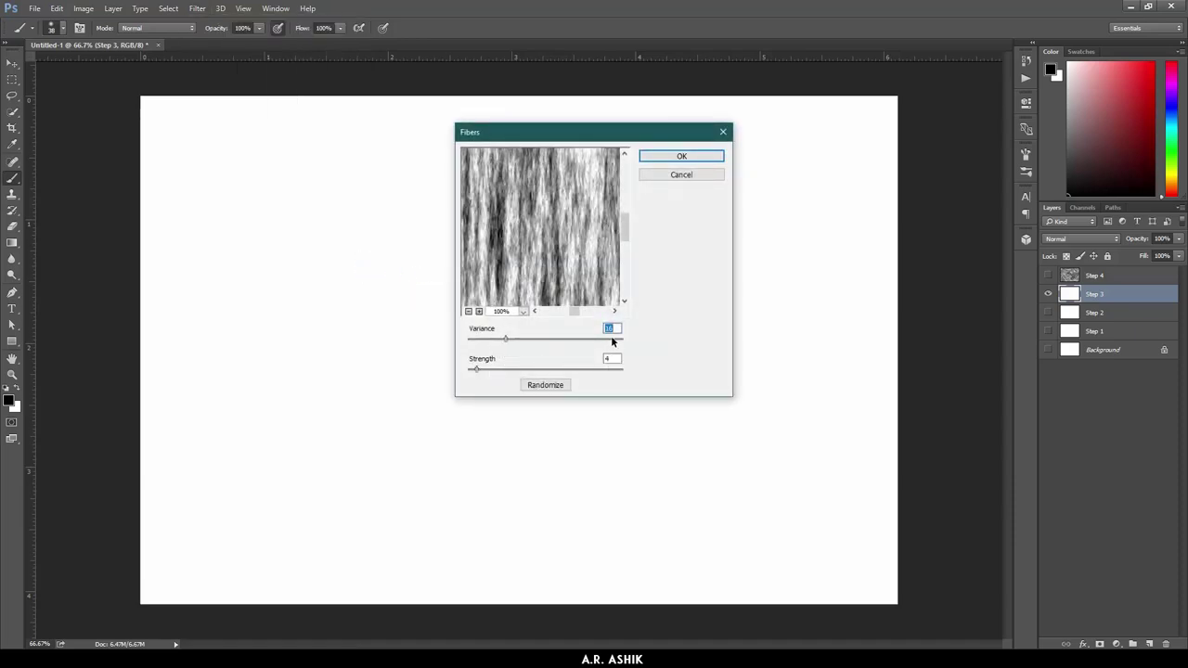
click(681, 156)
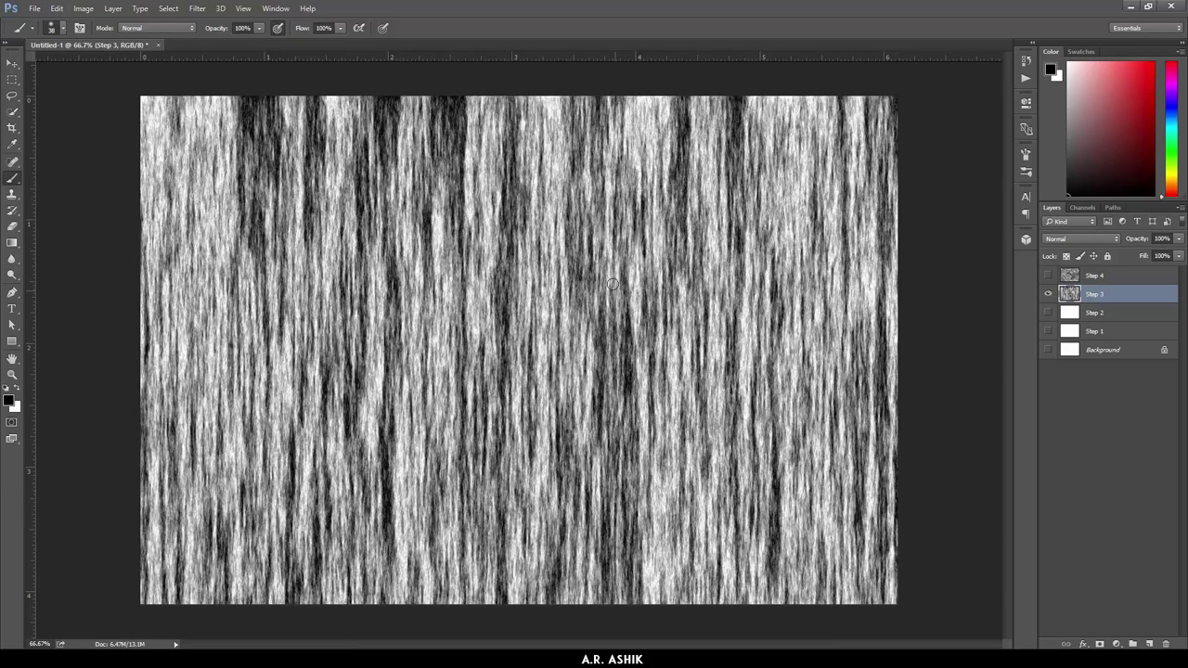
click(199, 8)
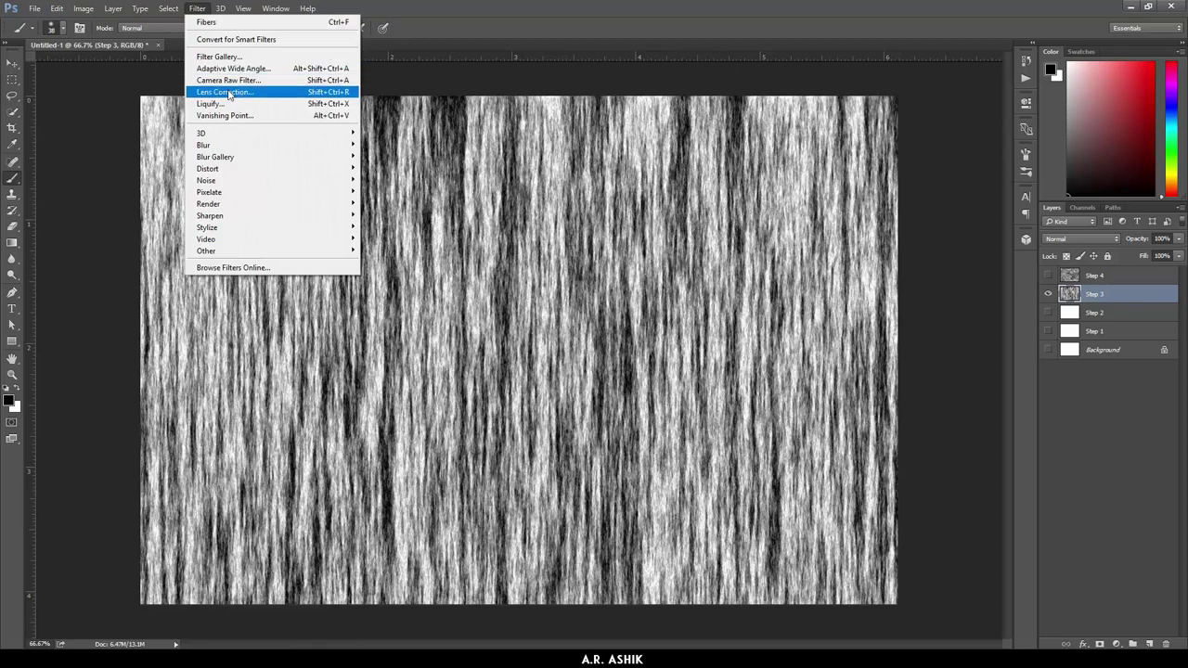
click(233, 107)
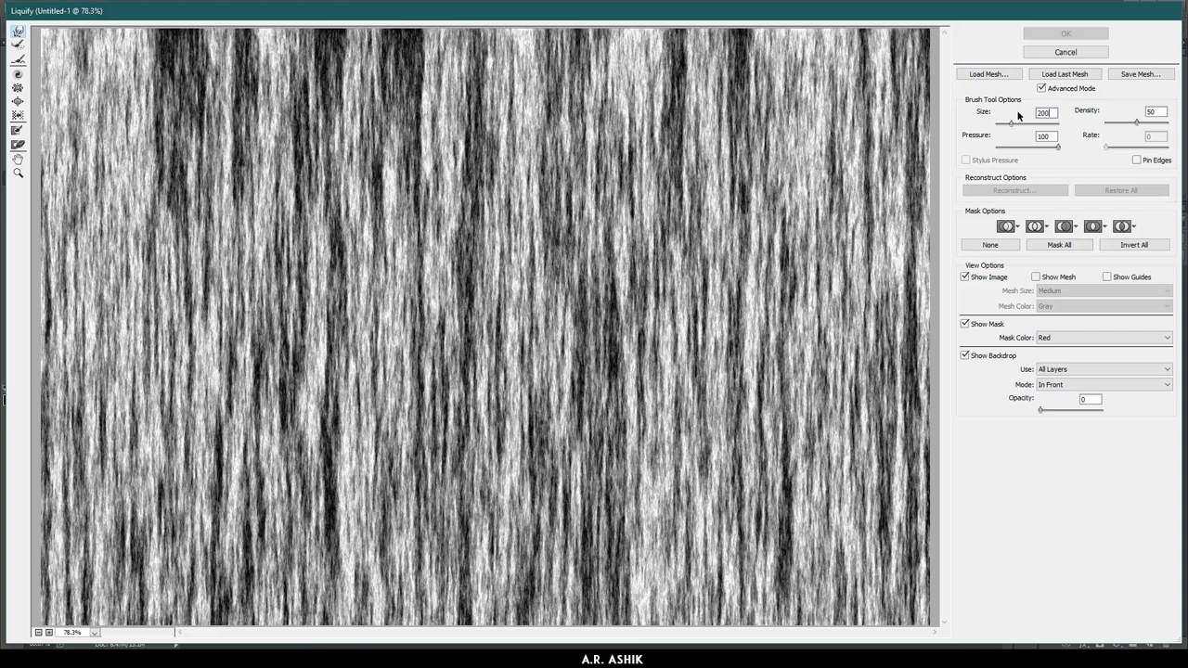
Step: Warp the Step 3 fibers into loops with a 200 brush, covering the edge gaps
drag(695, 153, 720, 285)
mouse_move(682, 385)
mouse_down()
mouse_move(418, 446)
mouse_move(288, 343)
mouse_move(668, 186)
mouse_move(520, 343)
mouse_move(353, 241)
mouse_move(650, 242)
mouse_move(390, 334)
mouse_move(589, 272)
mouse_move(260, 232)
mouse_move(798, 214)
mouse_move(149, 427)
mouse_move(752, 325)
mouse_move(186, 325)
mouse_move(649, 519)
mouse_move(390, 56)
mouse_move(696, 557)
mouse_move(873, 408)
mouse_move(195, 575)
mouse_move(56, 585)
mouse_move(104, 54)
mouse_move(130, 557)
mouse_move(176, 576)
mouse_move(84, 102)
mouse_move(160, 57)
mouse_move(241, 185)
mouse_move(873, 84)
mouse_move(575, 56)
mouse_move(650, 41)
mouse_up()
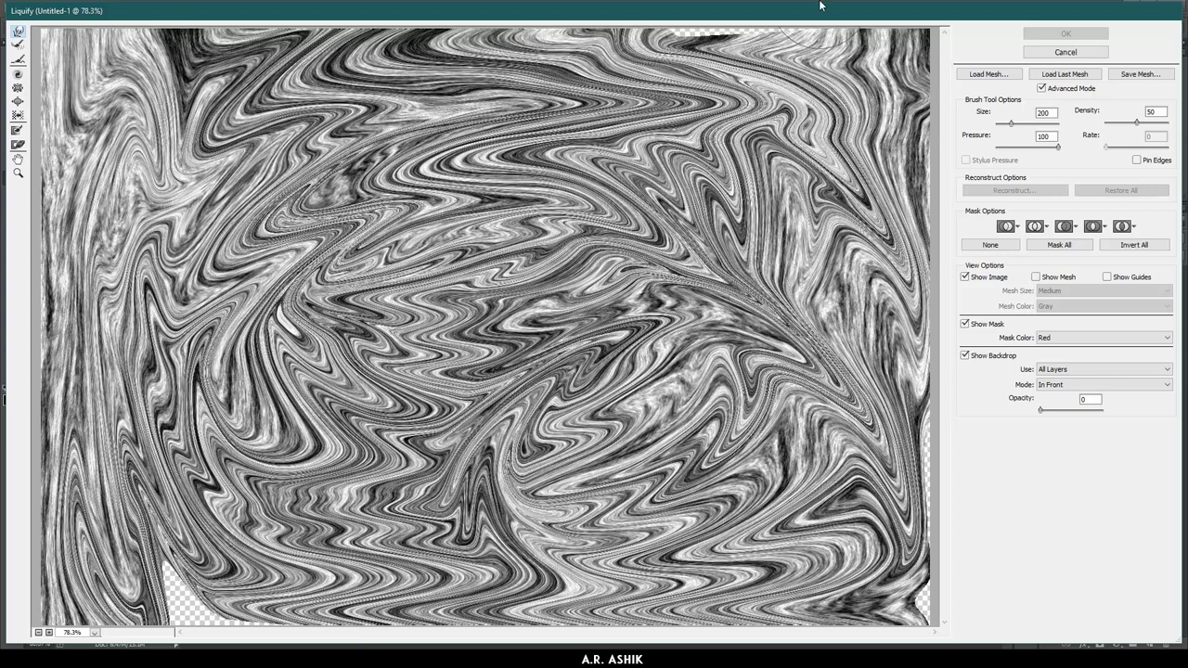
drag(819, 6, 854, 18)
mouse_move(250, 232)
mouse_down()
mouse_move(139, 92)
mouse_move(65, 176)
mouse_move(28, 140)
mouse_up()
mouse_move(172, 105)
mouse_down()
mouse_move(74, 84)
mouse_move(111, 557)
mouse_move(186, 593)
mouse_move(278, 603)
mouse_move(910, 436)
mouse_move(417, 538)
mouse_move(918, 594)
mouse_up()
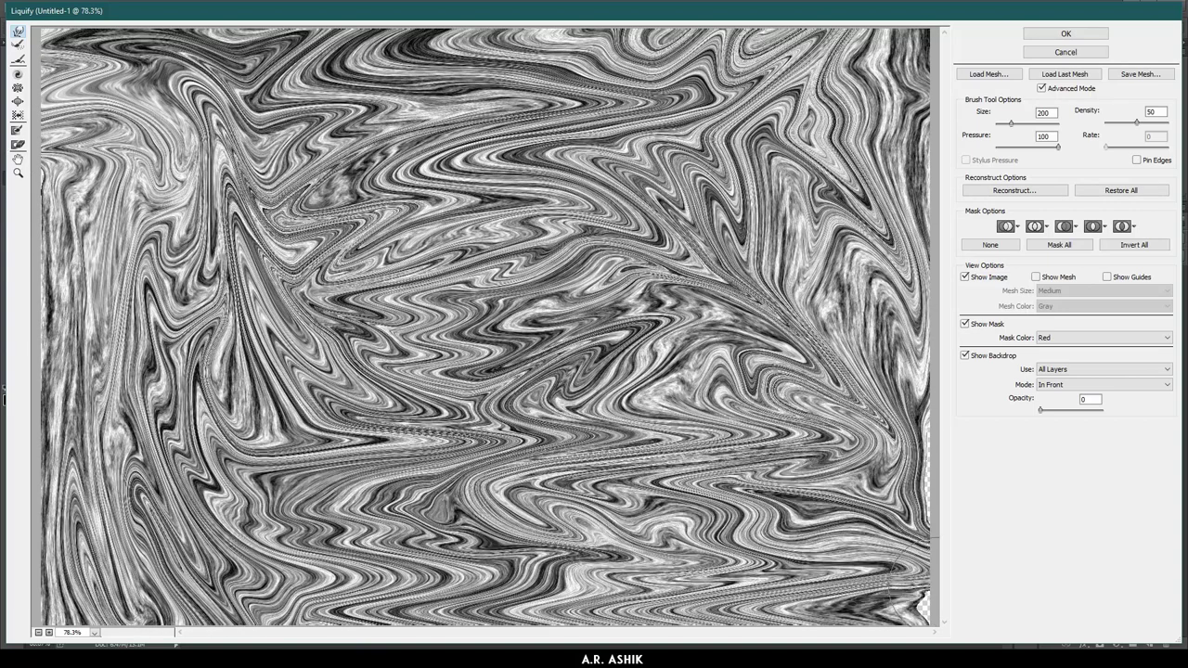
mouse_move(863, 519)
mouse_down()
mouse_move(919, 390)
mouse_move(891, 371)
mouse_move(868, 218)
mouse_move(914, 102)
mouse_move(733, 214)
mouse_move(775, 222)
mouse_up()
Step: Enlarge the warp brush to 600, swirl the texture into a vortex, and apply Liquify
click(1047, 111)
text(600)
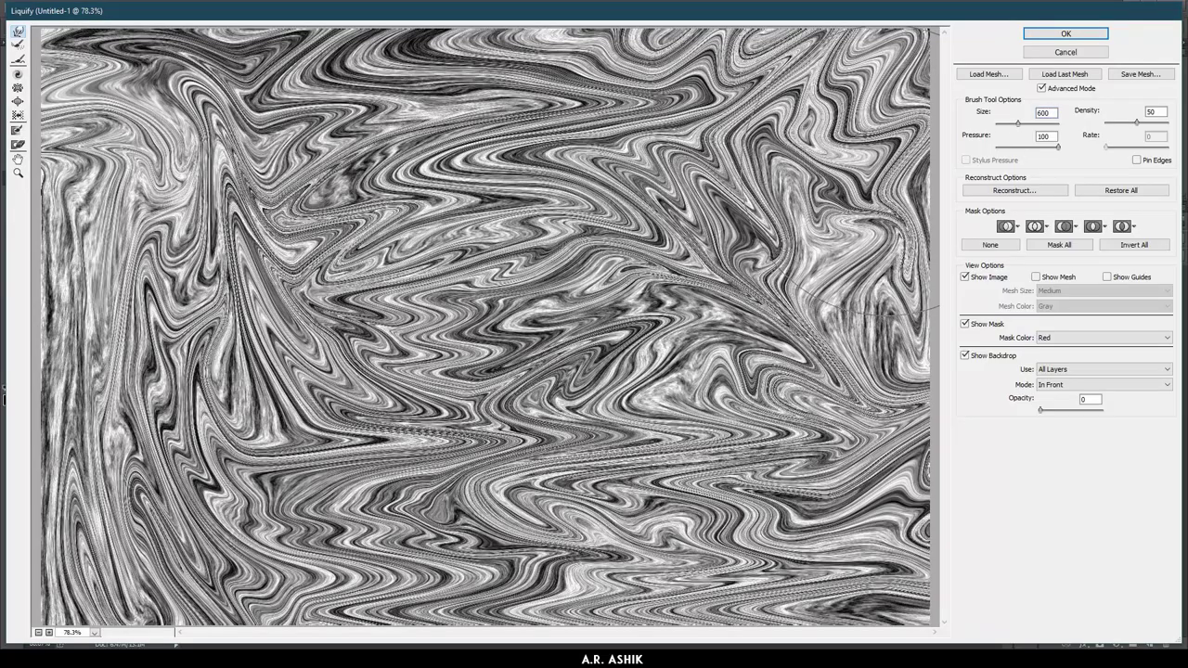
mouse_move(655, 358)
mouse_down()
mouse_move(733, 176)
mouse_move(770, 371)
mouse_move(380, 353)
mouse_move(464, 422)
mouse_move(650, 279)
mouse_move(418, 371)
mouse_move(372, 232)
mouse_move(520, 241)
mouse_move(742, 185)
mouse_move(789, 139)
mouse_move(817, 232)
mouse_move(817, 613)
mouse_up()
mouse_move(798, 557)
mouse_down()
mouse_move(612, 520)
mouse_move(111, 520)
mouse_move(278, 483)
mouse_move(121, 520)
mouse_move(121, 483)
mouse_move(149, 446)
mouse_move(390, 566)
mouse_move(511, 232)
mouse_move(241, 362)
mouse_move(172, 261)
mouse_move(445, 241)
mouse_move(576, 185)
mouse_move(594, 297)
mouse_move(686, 483)
mouse_up()
mouse_move(520, 316)
mouse_down()
mouse_move(612, 436)
mouse_move(315, 557)
mouse_move(710, 297)
mouse_move(371, 279)
mouse_move(603, 372)
mouse_move(278, 325)
mouse_move(557, 371)
mouse_move(418, 325)
mouse_move(548, 492)
mouse_move(701, 297)
mouse_move(752, 288)
mouse_move(780, 417)
mouse_move(603, 390)
mouse_move(278, 418)
mouse_move(251, 278)
mouse_move(186, 205)
mouse_move(93, 232)
mouse_up()
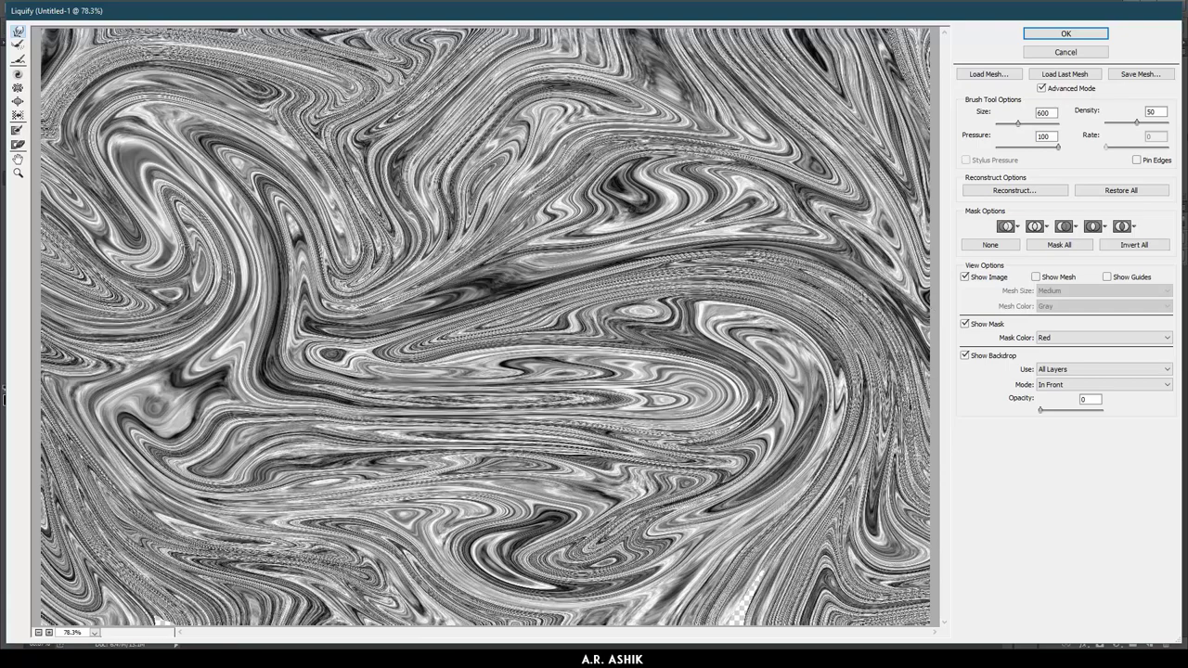
click(1053, 37)
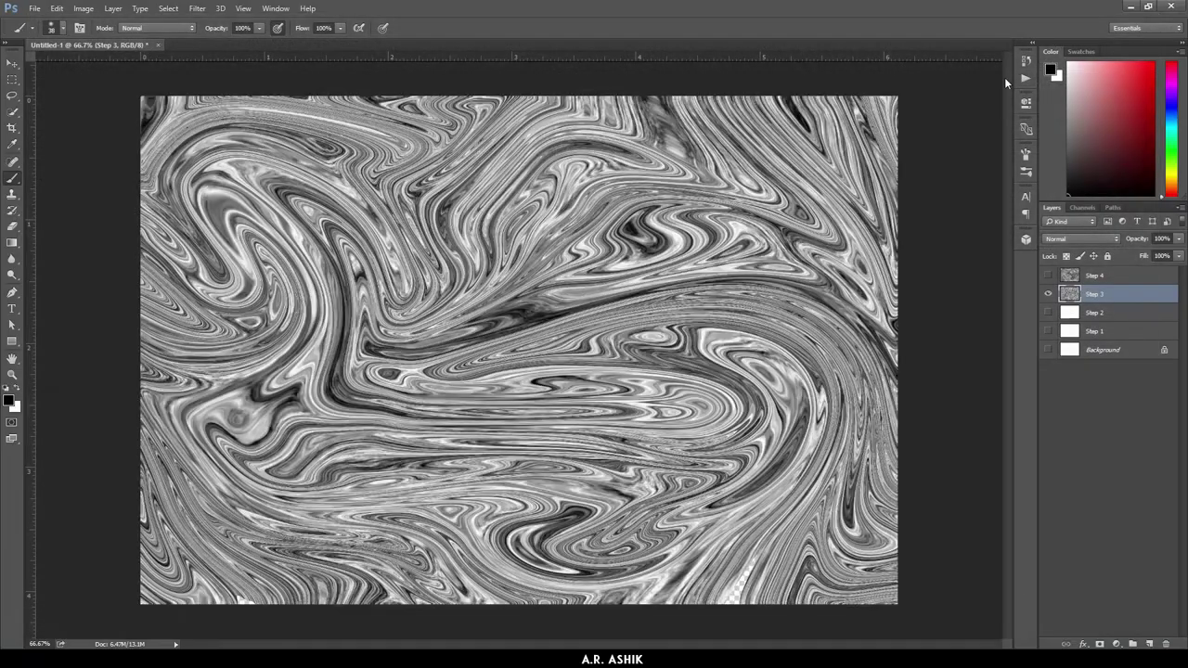
Step: Hide Step 3 and make Step 2 visible and active
click(1048, 295)
click(1048, 312)
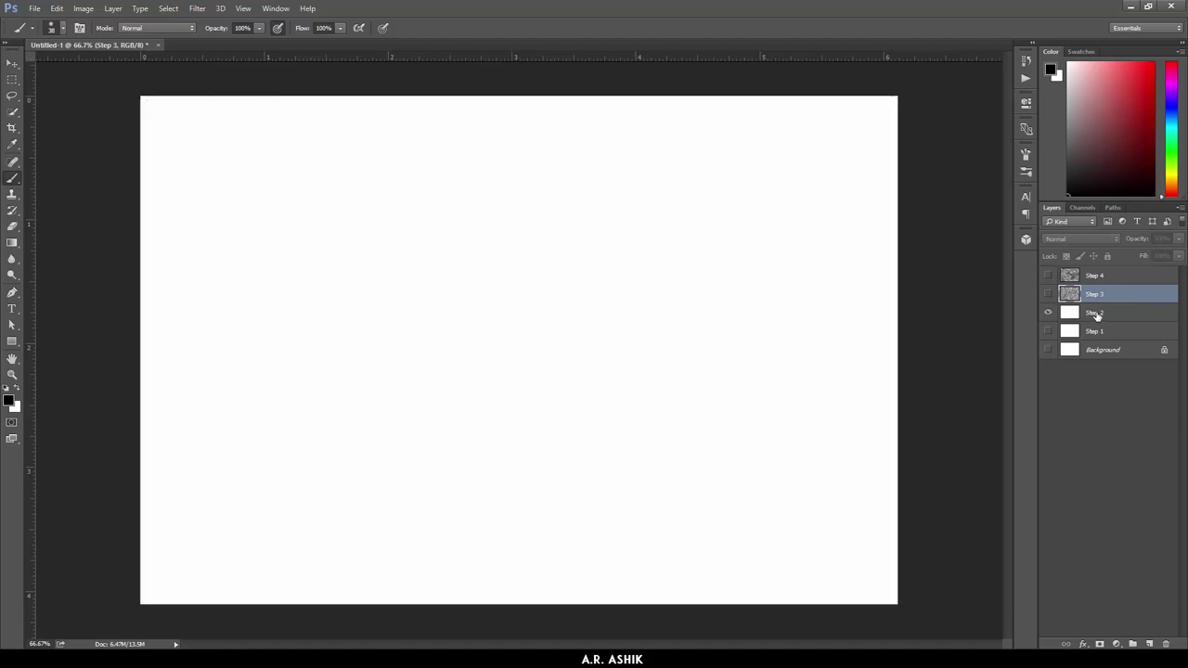
click(1095, 312)
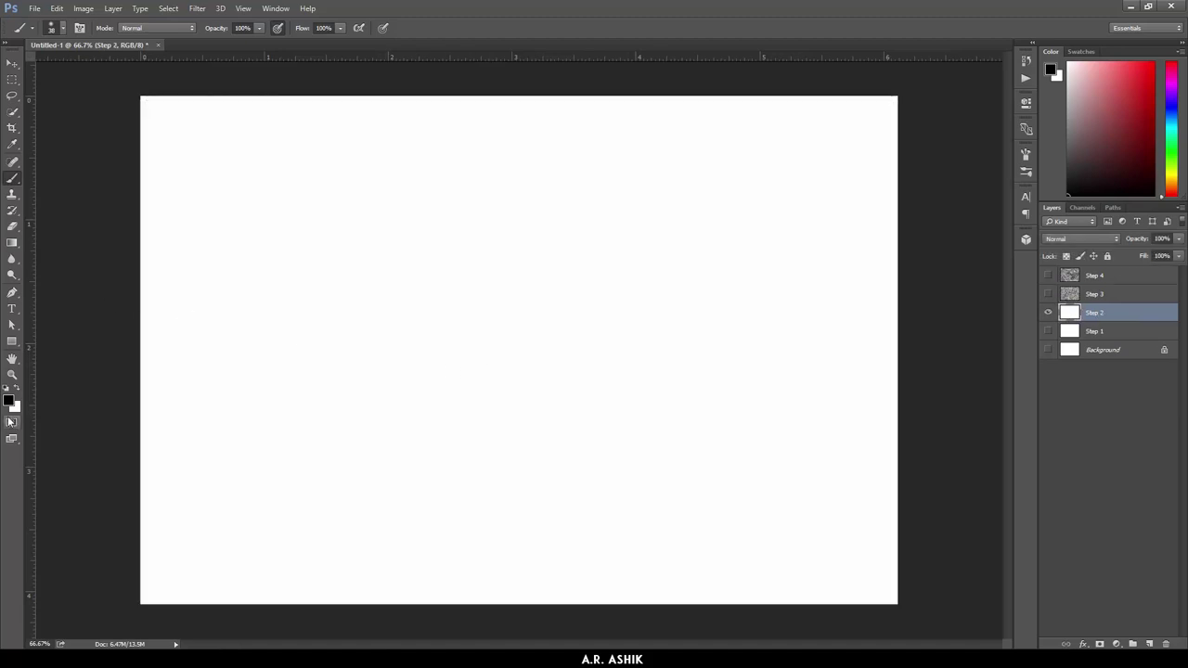
Step: Scribble black loops across Step 2 with a 38 px soft brush
right_click(392, 271)
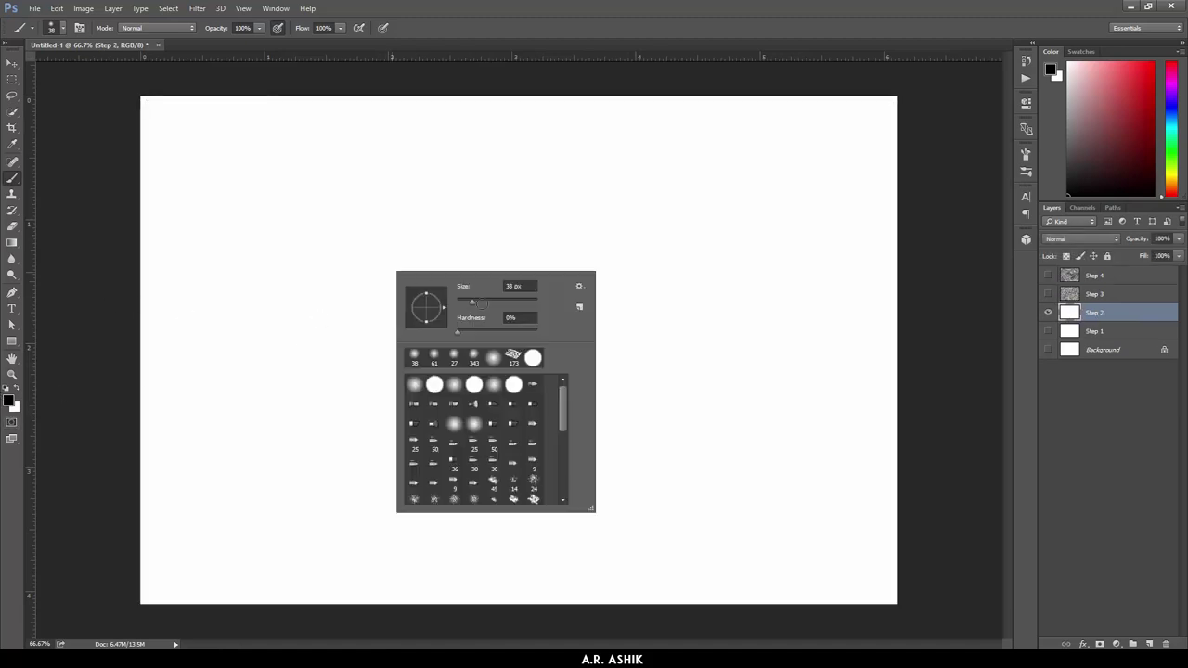
click(507, 20)
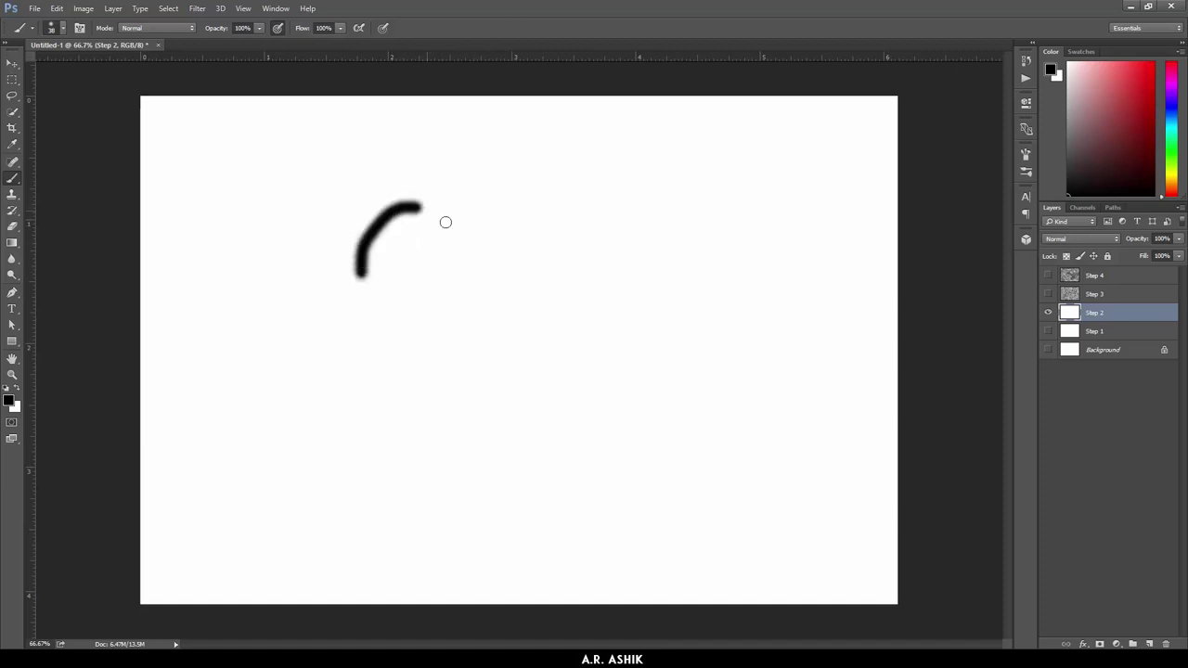
mouse_move(445, 222)
mouse_down()
mouse_move(729, 279)
mouse_move(417, 470)
mouse_move(878, 392)
mouse_move(535, 484)
mouse_move(172, 97)
mouse_move(660, 268)
mouse_move(533, 555)
mouse_move(501, 487)
mouse_move(278, 316)
mouse_move(687, 371)
mouse_up()
Step: Paint thick soft black strokes over the middle, top and right with a 100 px brush
right_click(469, 281)
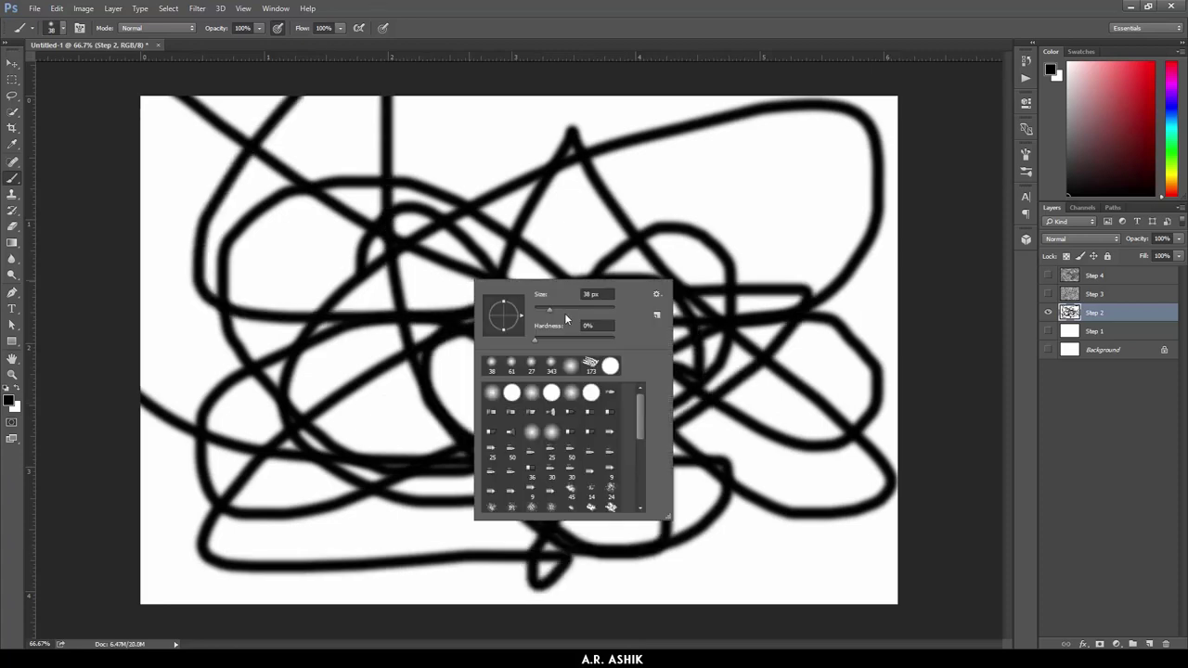
click(590, 294)
text(100)
key(Return)
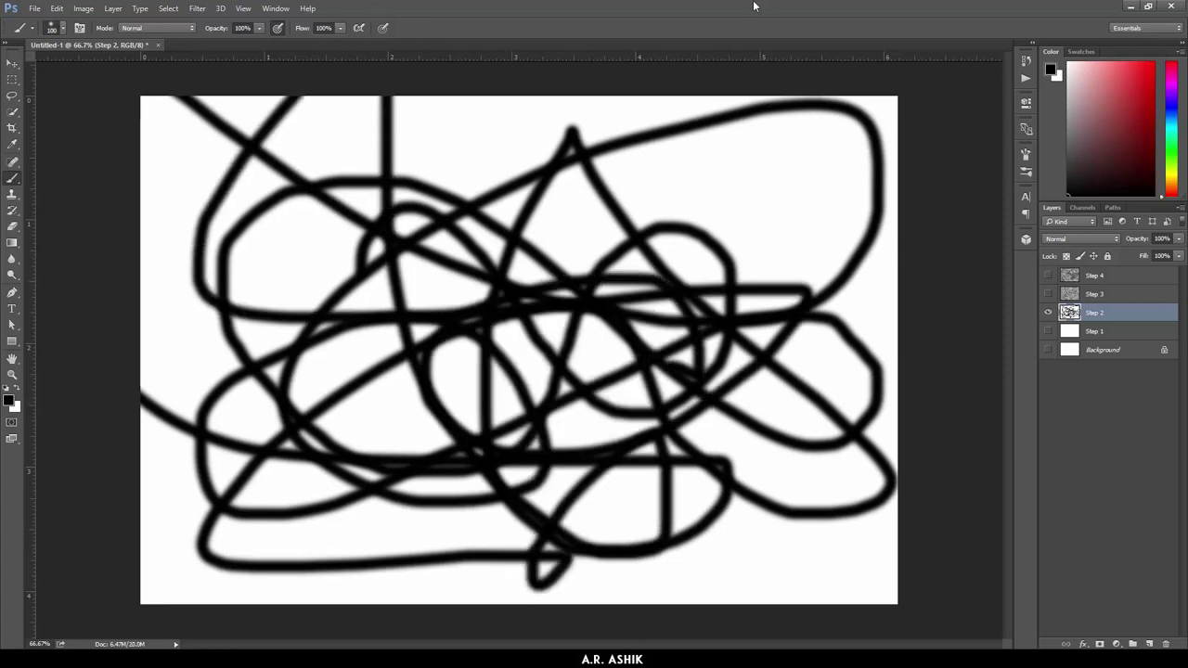
click(654, 199)
mouse_move(668, 209)
mouse_down()
mouse_move(446, 390)
mouse_move(269, 232)
mouse_move(232, 576)
mouse_up()
mouse_move(613, 192)
mouse_down()
mouse_move(758, 454)
mouse_move(724, 538)
mouse_move(464, 149)
mouse_move(624, 444)
mouse_move(139, 186)
mouse_move(186, 585)
mouse_move(798, 278)
mouse_move(531, 171)
mouse_up()
Step: Draw thin white lines over the scribbles with a 10 px brush
right_click(531, 172)
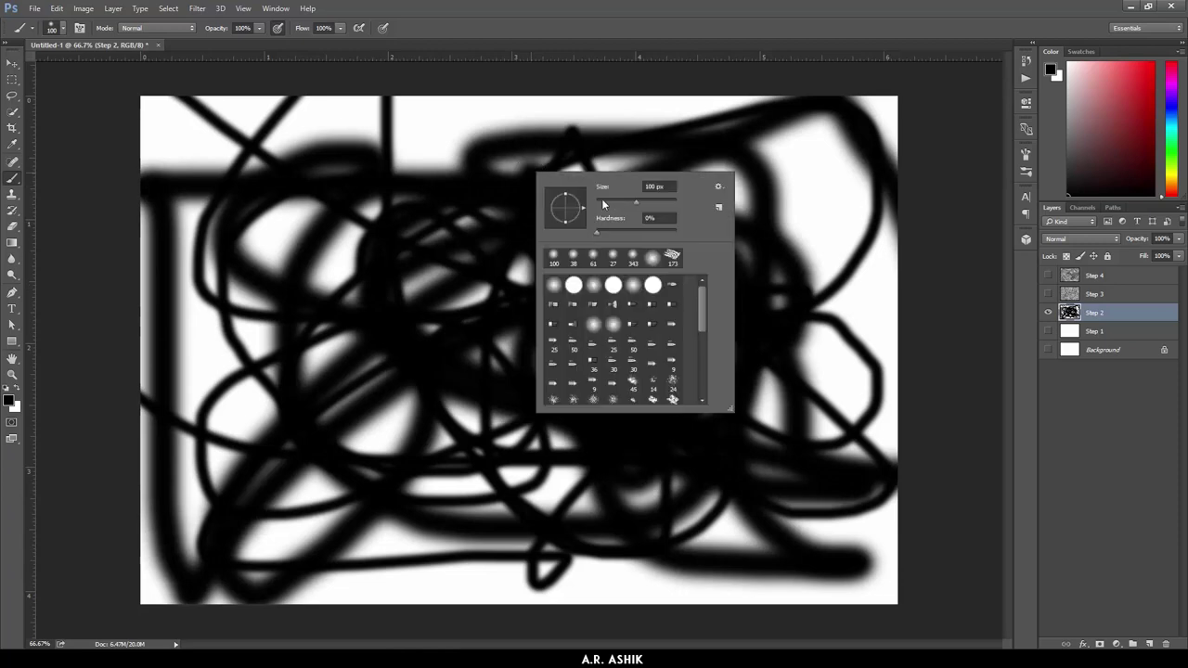
drag(601, 198, 599, 199)
click(20, 390)
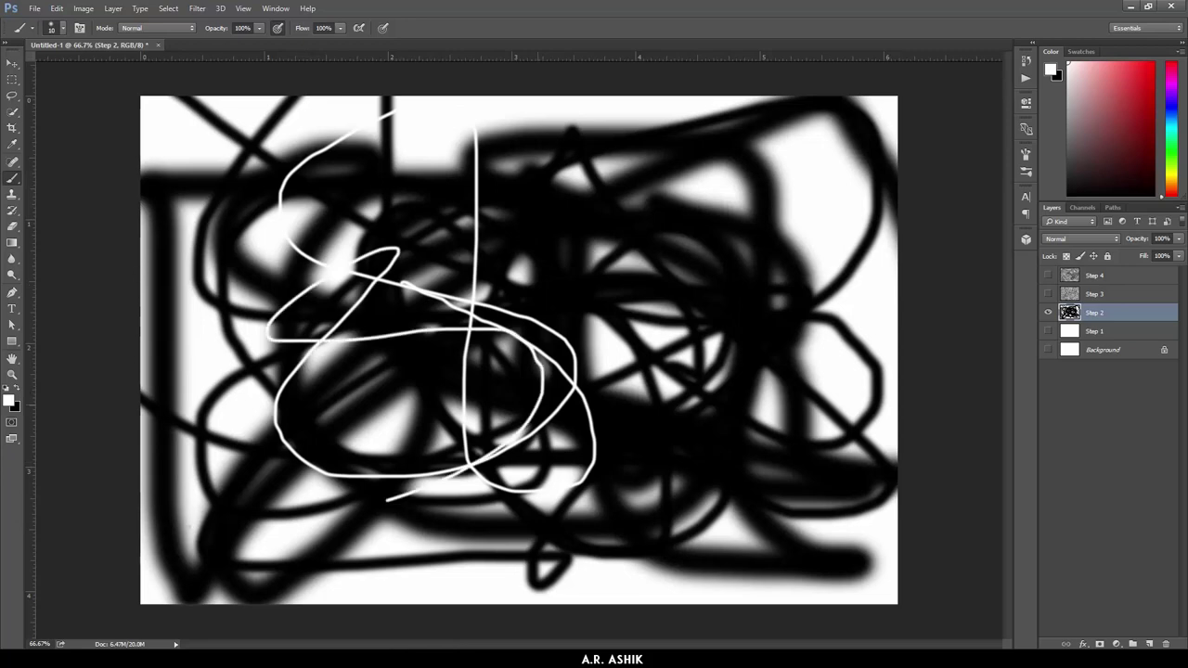
drag(601, 456, 577, 417)
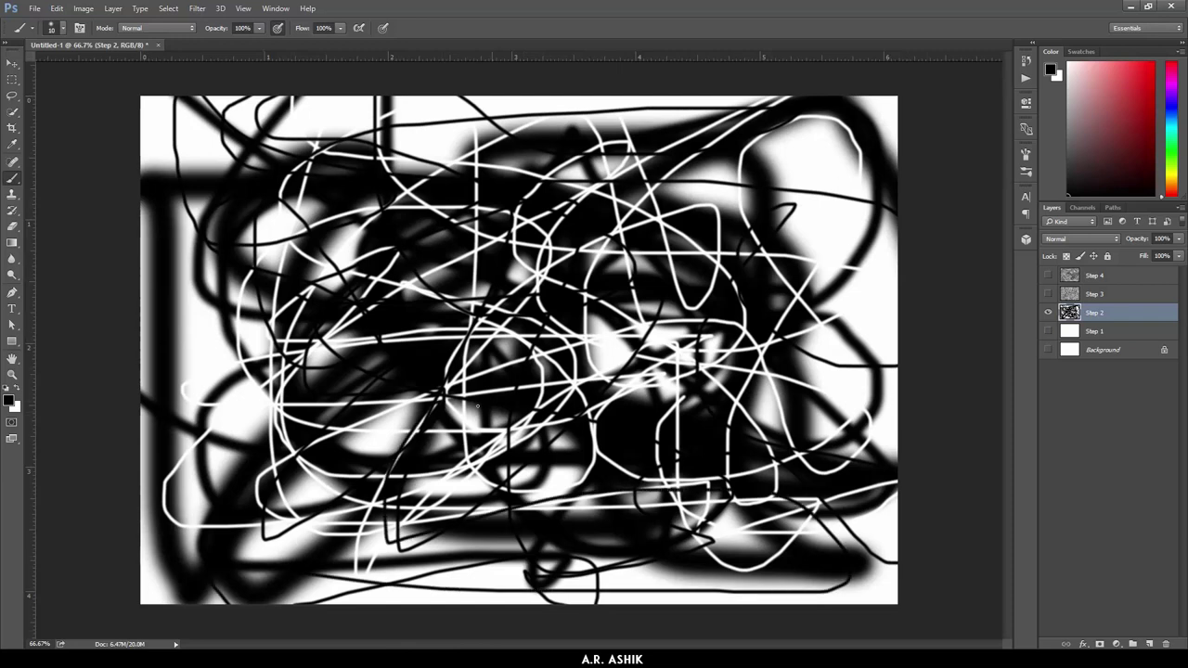
click(196, 9)
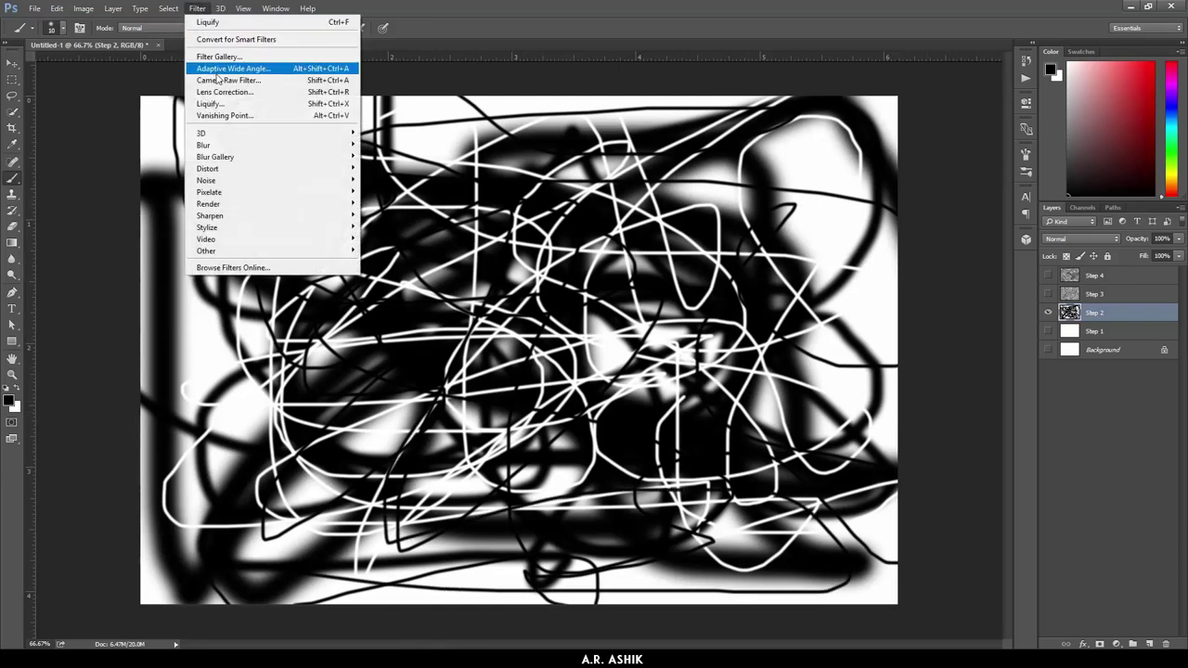
Step: Liquify the Step 2 scribbles, swirling the centre and smearing the lower-left and upper-left
click(228, 104)
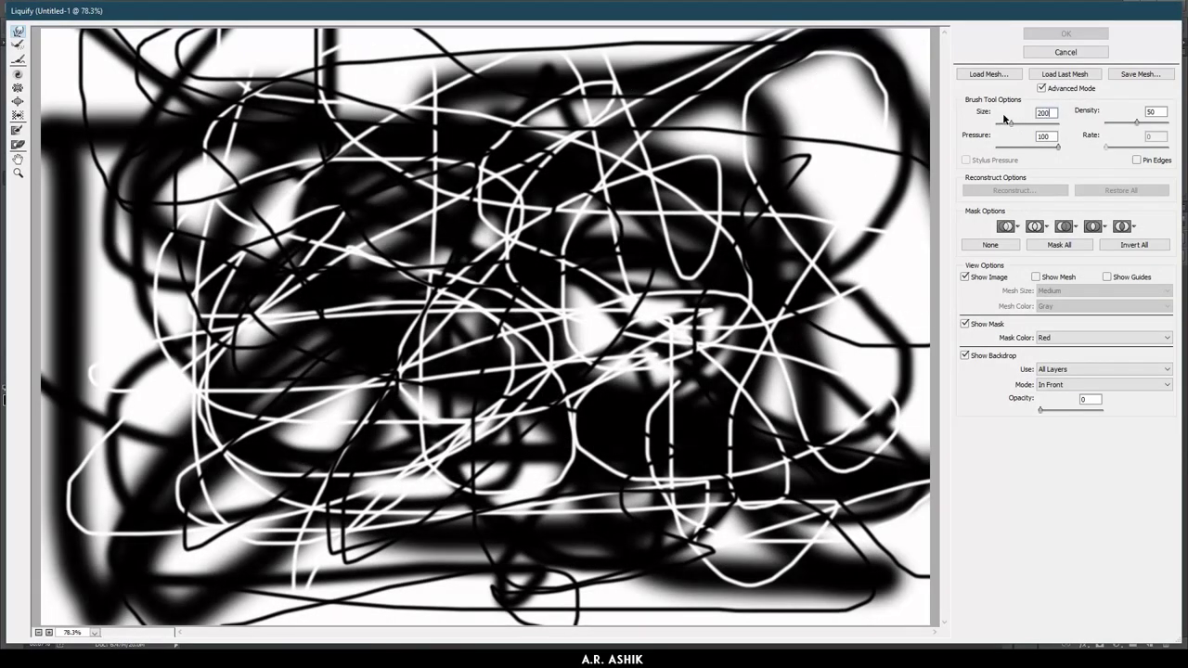
mouse_move(765, 167)
mouse_down()
mouse_move(844, 338)
mouse_move(543, 441)
mouse_move(603, 195)
mouse_move(390, 436)
mouse_move(659, 279)
mouse_move(260, 482)
mouse_move(696, 325)
mouse_move(623, 41)
mouse_move(316, 93)
mouse_move(798, 56)
mouse_move(844, 102)
mouse_move(881, 47)
mouse_move(826, 102)
mouse_move(835, 56)
mouse_move(501, 260)
mouse_move(882, 334)
mouse_up()
mouse_move(501, 435)
mouse_down()
mouse_move(668, 371)
mouse_move(278, 436)
mouse_move(111, 575)
mouse_move(798, 594)
mouse_move(705, 575)
mouse_move(287, 612)
mouse_move(785, 602)
mouse_move(891, 567)
mouse_move(863, 520)
mouse_move(891, 158)
mouse_move(872, 269)
mouse_move(891, 307)
mouse_move(817, 315)
mouse_move(102, 307)
mouse_move(153, 182)
mouse_move(102, 389)
mouse_move(84, 269)
mouse_move(102, 315)
mouse_move(232, 60)
mouse_move(121, 84)
mouse_move(436, 74)
mouse_move(669, 102)
mouse_move(617, 123)
mouse_move(631, 65)
mouse_move(816, 56)
mouse_move(761, 92)
mouse_move(807, 190)
mouse_move(761, 501)
mouse_move(520, 576)
mouse_move(371, 603)
mouse_move(529, 609)
mouse_move(242, 604)
mouse_move(793, 594)
mouse_move(881, 571)
mouse_move(65, 510)
mouse_move(90, 240)
mouse_up()
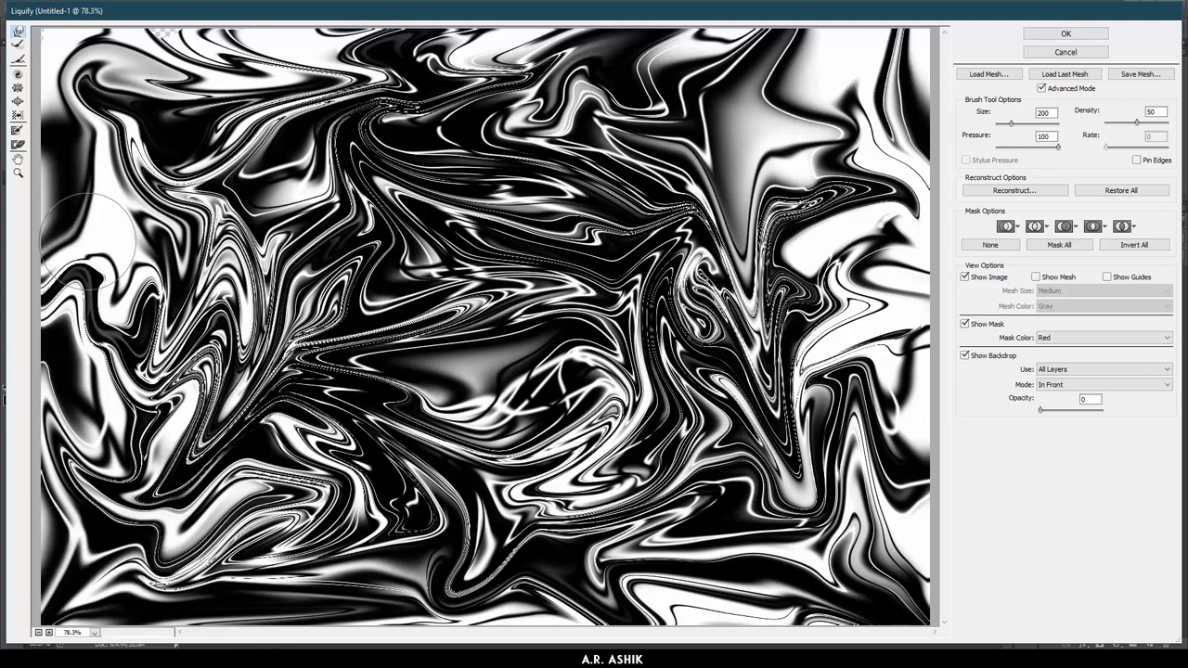
drag(144, 83, 178, 11)
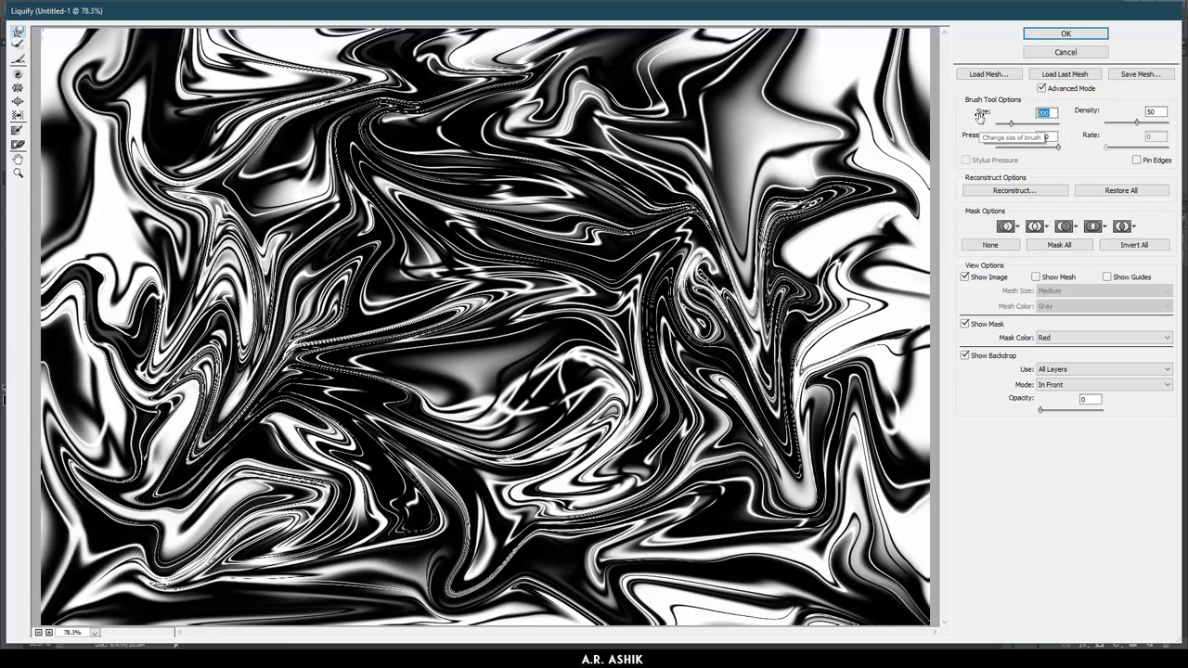
mouse_move(283, 372)
mouse_down()
mouse_move(520, 381)
mouse_move(436, 148)
mouse_move(148, 241)
mouse_move(223, 334)
mouse_move(140, 278)
mouse_move(186, 242)
mouse_move(297, 278)
mouse_move(938, 306)
mouse_move(576, 427)
mouse_move(260, 594)
mouse_up()
drag(836, 390, 918, 482)
mouse_move(556, 418)
mouse_down()
mouse_move(139, 575)
mouse_move(501, 232)
mouse_move(649, 139)
mouse_move(910, 47)
mouse_move(817, 278)
mouse_move(789, 167)
mouse_move(325, 250)
mouse_move(139, 112)
mouse_move(167, 371)
mouse_move(390, 334)
mouse_move(650, 186)
mouse_up()
Step: Keep warping to fill the transparent lower-left corner with swirls, then commit the Liquify
mouse_move(139, 372)
mouse_down()
mouse_move(223, 269)
mouse_move(353, 297)
mouse_move(604, 372)
mouse_move(919, 594)
mouse_up()
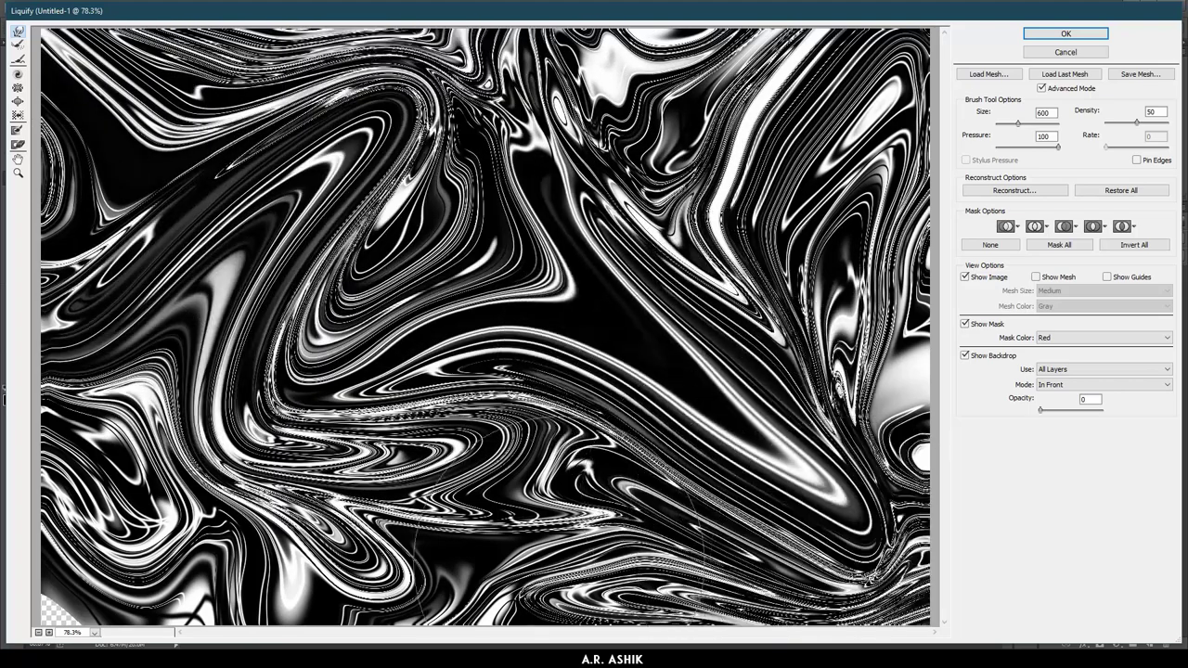
drag(649, 557, 23, 601)
mouse_move(501, 427)
mouse_down()
mouse_move(743, 445)
mouse_move(706, 186)
mouse_move(557, 390)
mouse_move(469, 246)
mouse_move(557, 371)
mouse_move(450, 330)
mouse_up()
mouse_move(255, 390)
mouse_down()
mouse_move(297, 446)
mouse_move(371, 279)
mouse_move(520, 297)
mouse_move(389, 306)
mouse_move(594, 325)
mouse_move(519, 307)
mouse_move(631, 436)
mouse_move(297, 241)
mouse_move(696, 185)
mouse_move(390, 418)
mouse_move(816, 334)
mouse_move(575, 279)
mouse_move(390, 324)
mouse_move(649, 417)
mouse_move(352, 585)
mouse_up()
mouse_move(324, 520)
mouse_down()
mouse_move(232, 297)
mouse_move(604, 241)
mouse_move(798, 446)
mouse_move(571, 121)
mouse_move(297, 204)
mouse_move(830, 157)
mouse_up()
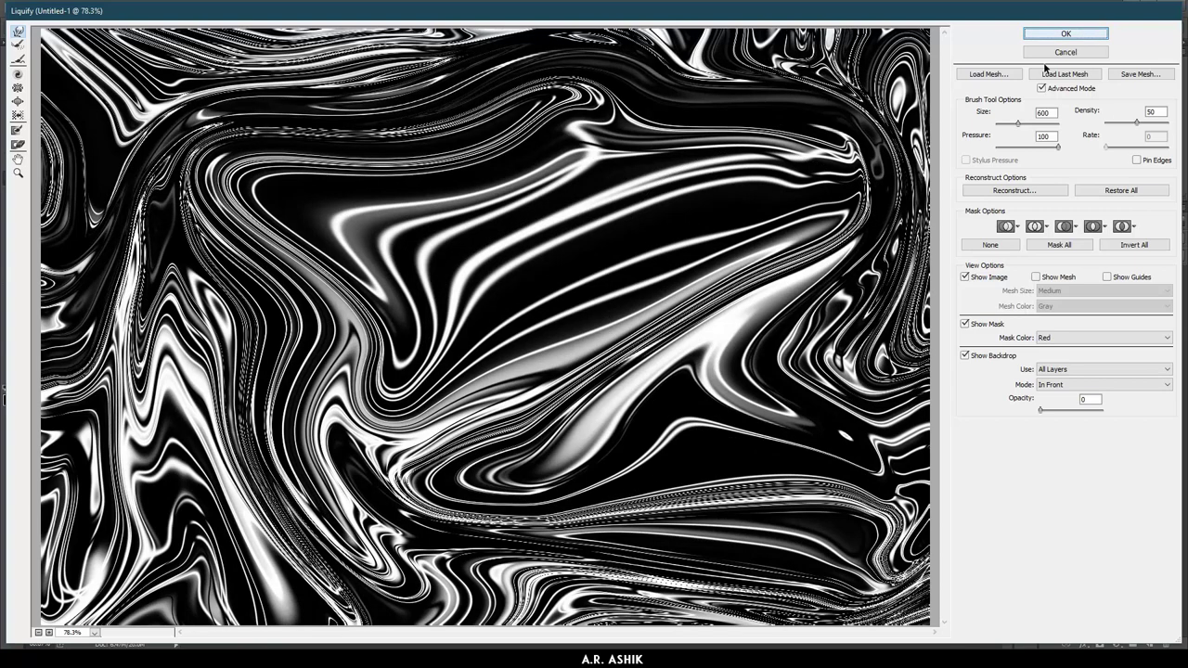
click(1066, 34)
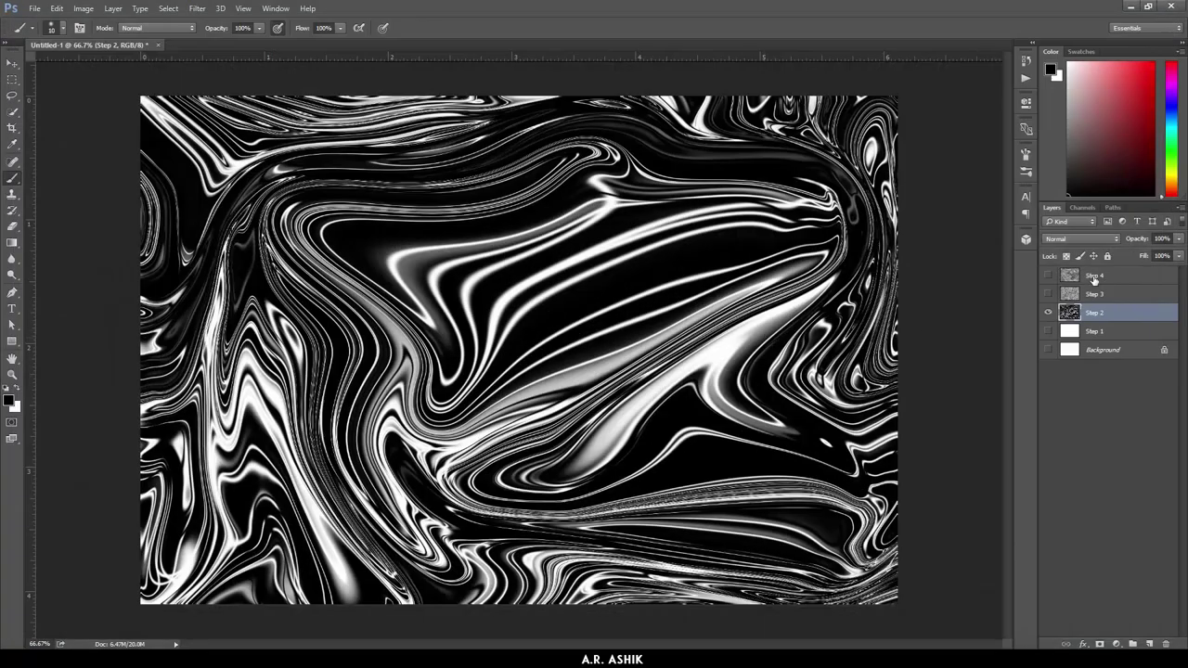
Step: Hide Step 2, make Step 1 visible and active, and pick red as the foreground colour
click(1050, 320)
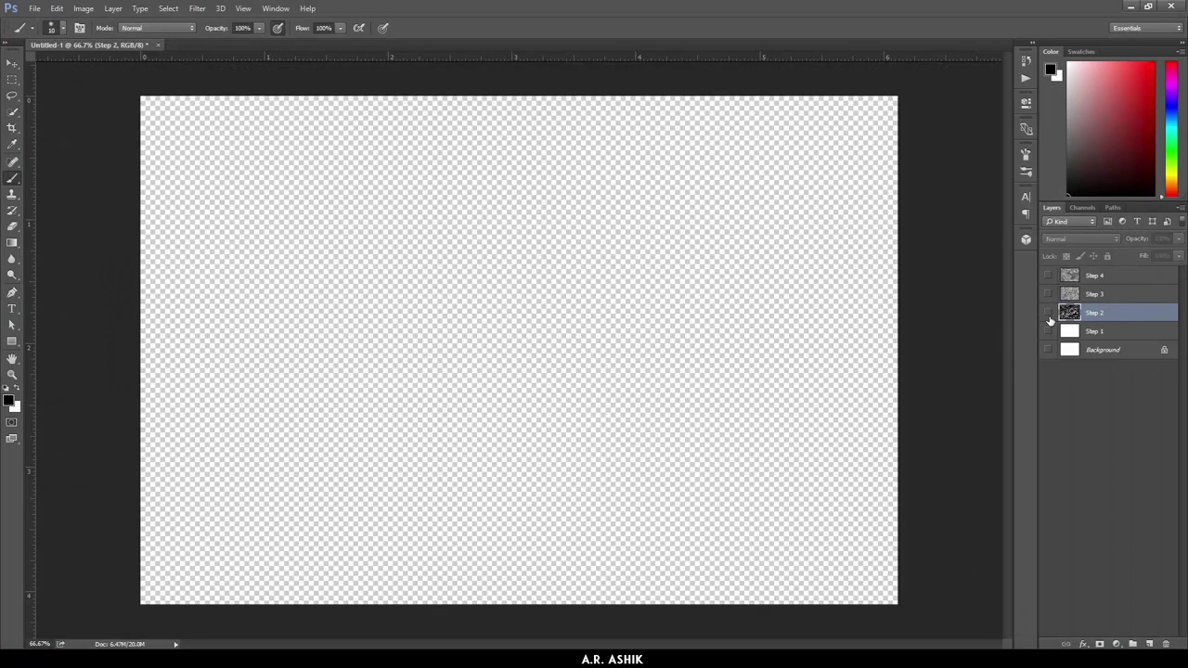
click(1050, 331)
click(1090, 332)
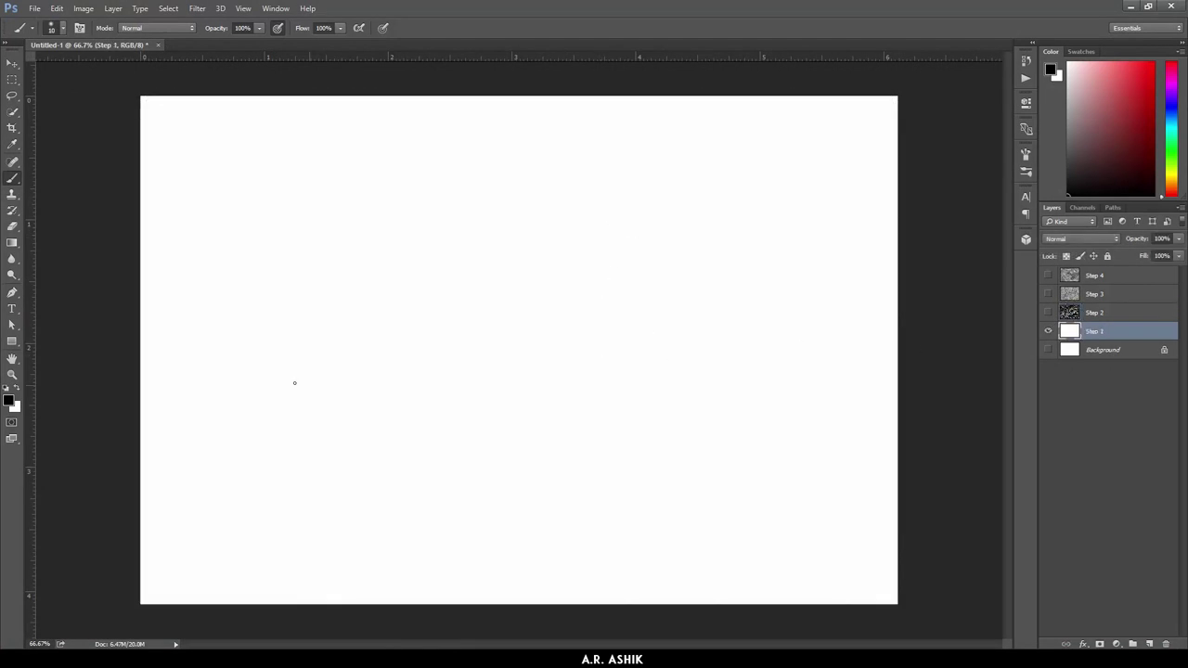
right_click(278, 331)
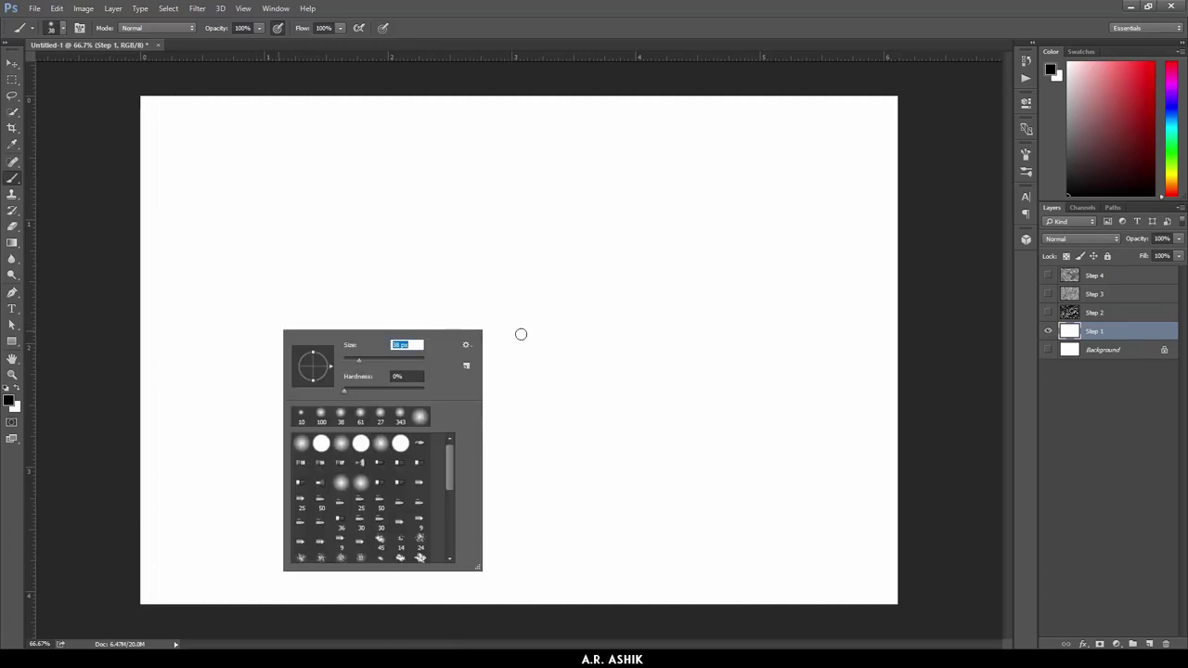
key(Return)
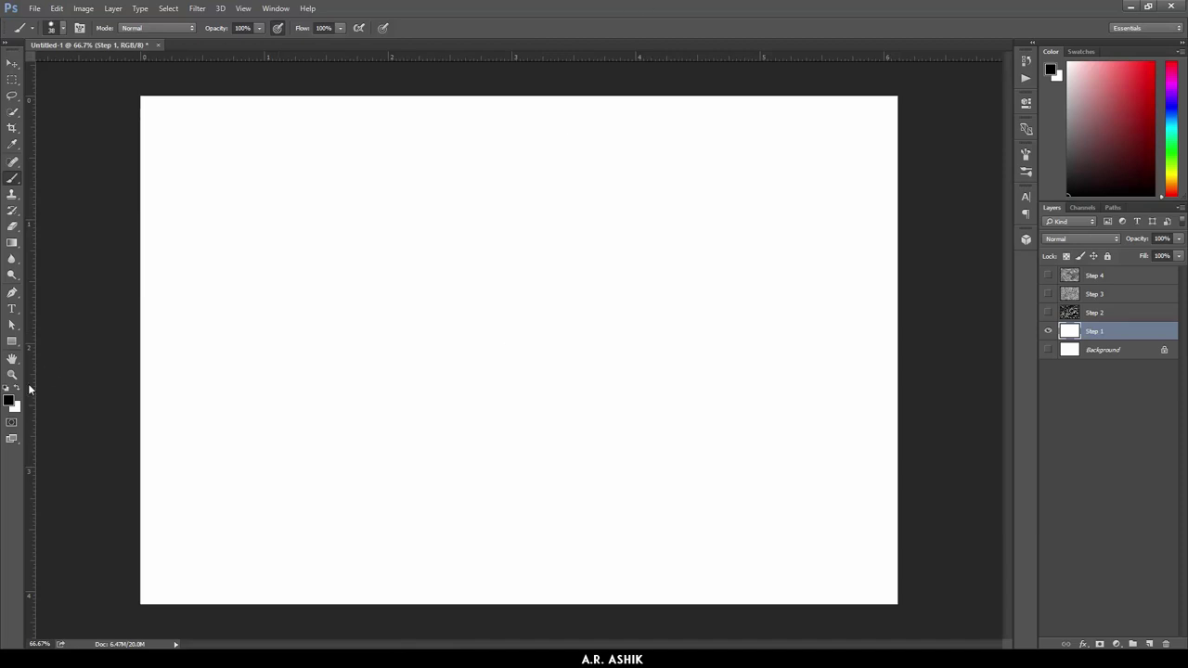
click(8, 400)
text(ff003c)
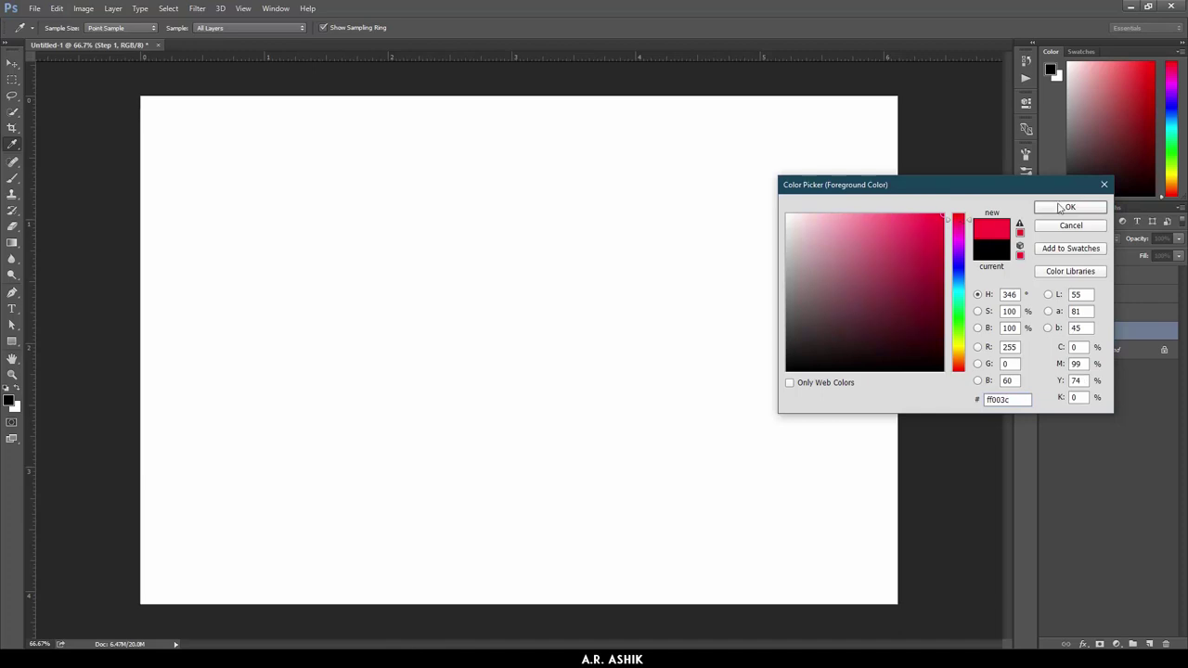
click(1060, 208)
key(b)
Step: Set a soft 15 px brush with 0% hardness and scribble red lines across Step 1
mouse_move(460, 321)
mouse_down()
mouse_move(400, 406)
mouse_move(437, 268)
mouse_move(587, 375)
mouse_up()
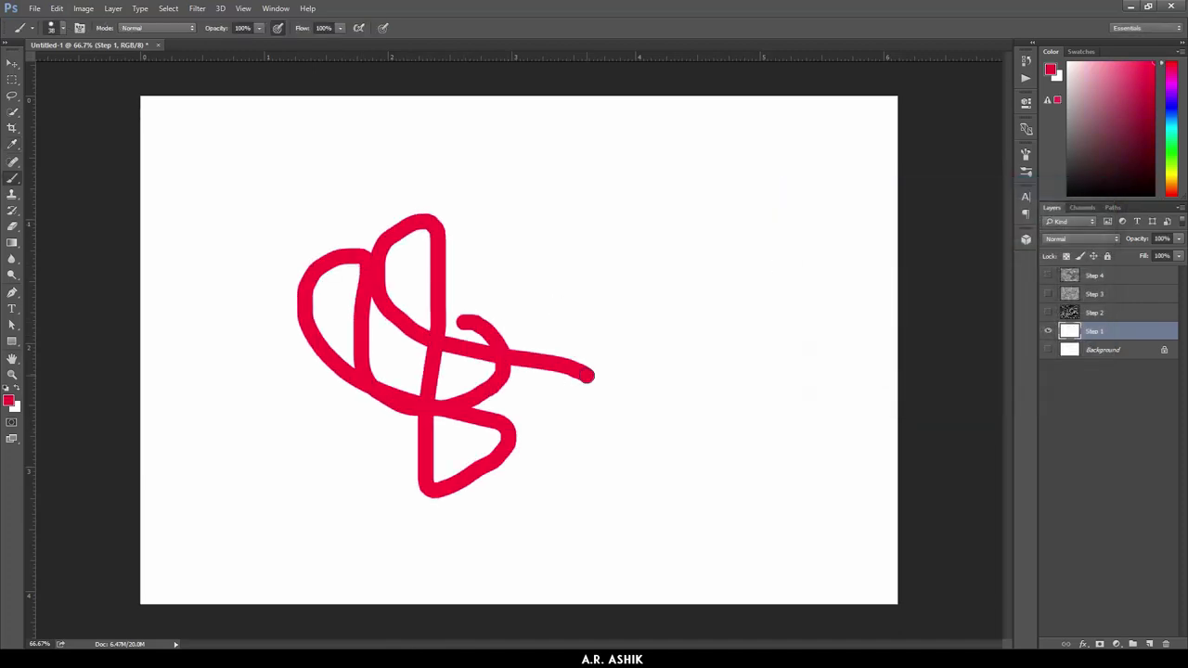
key(ctrl+z)
right_click(587, 375)
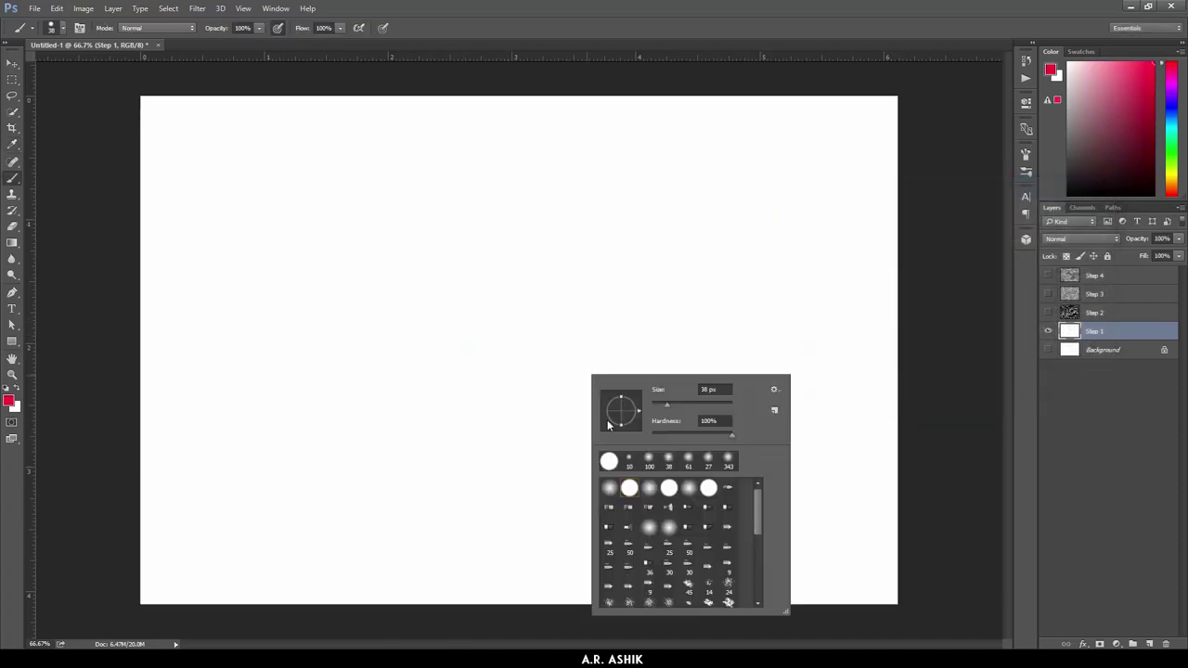
drag(556, 292, 508, 296)
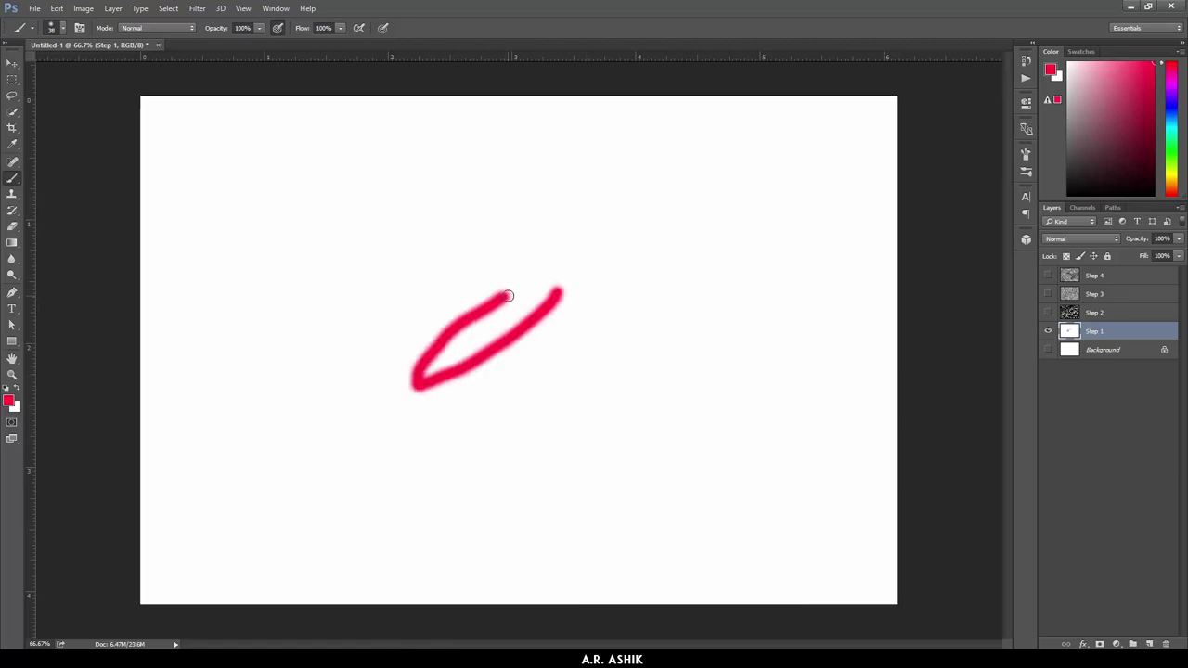
key(ctrl+z)
right_click(508, 295)
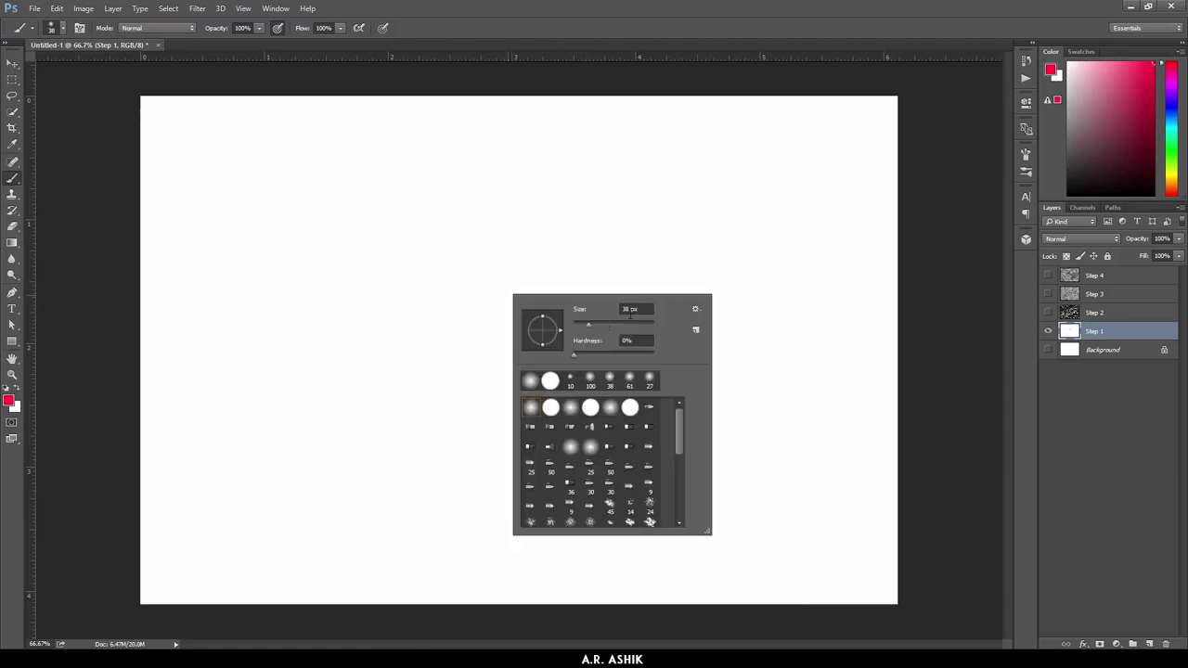
text(15)
key(Return)
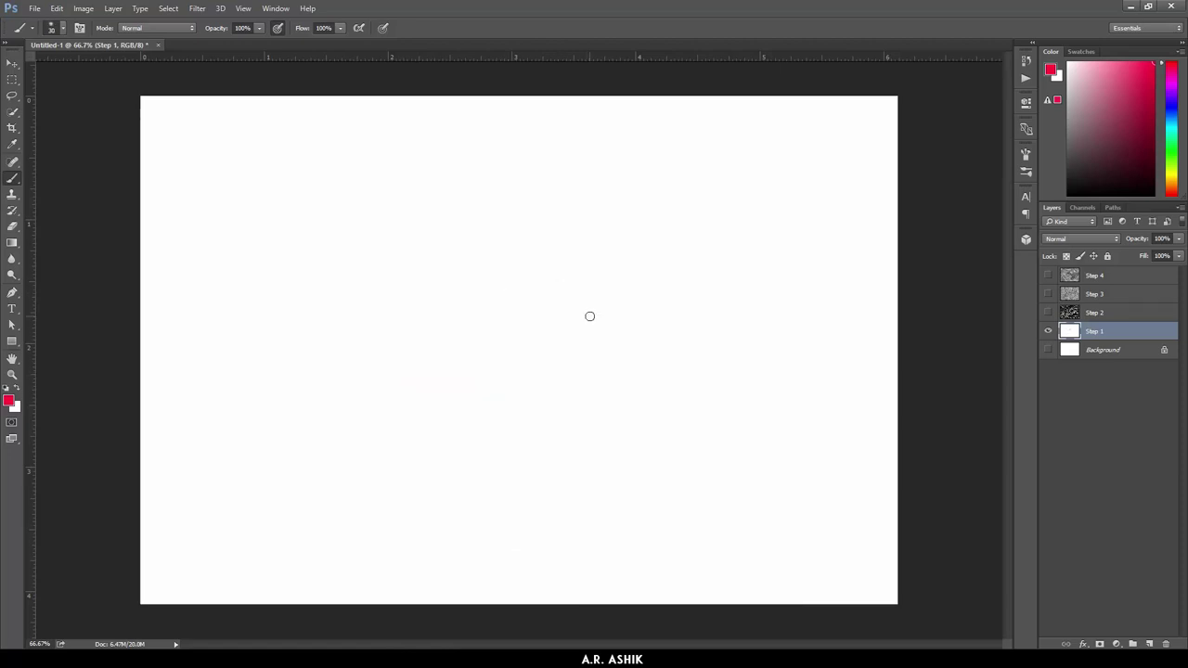
mouse_move(492, 294)
mouse_down()
mouse_move(589, 159)
mouse_move(398, 331)
mouse_move(753, 353)
mouse_move(116, 472)
mouse_move(769, 249)
mouse_move(796, 581)
mouse_move(854, 194)
mouse_move(464, 451)
mouse_move(629, 310)
mouse_up()
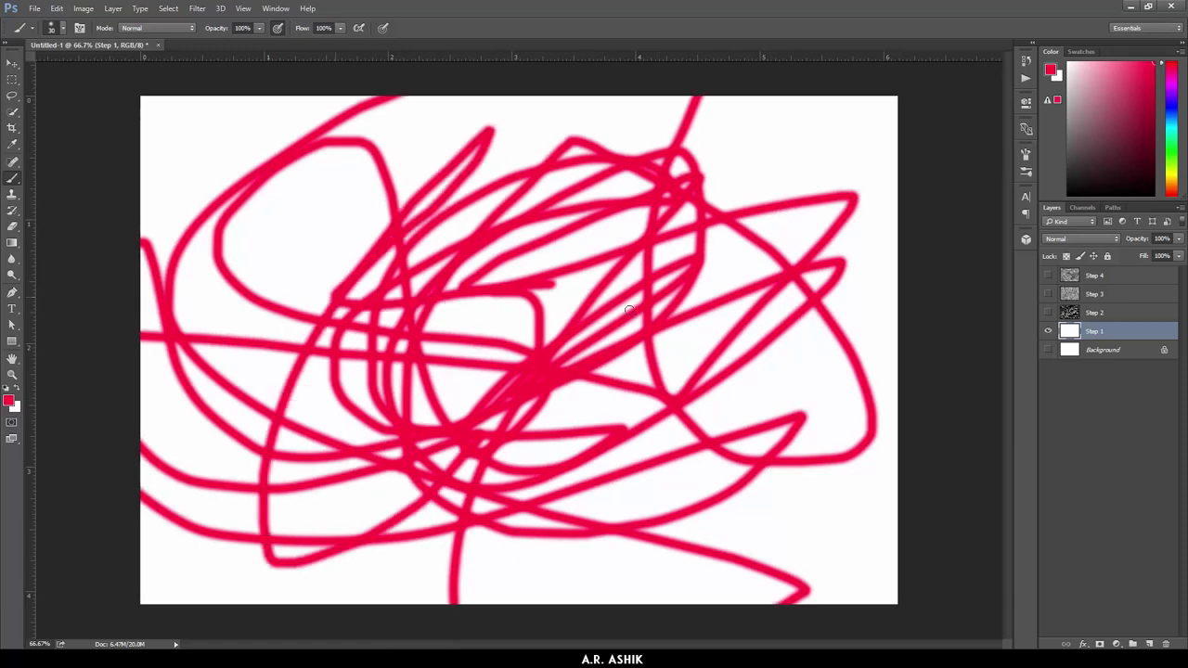
click(11, 402)
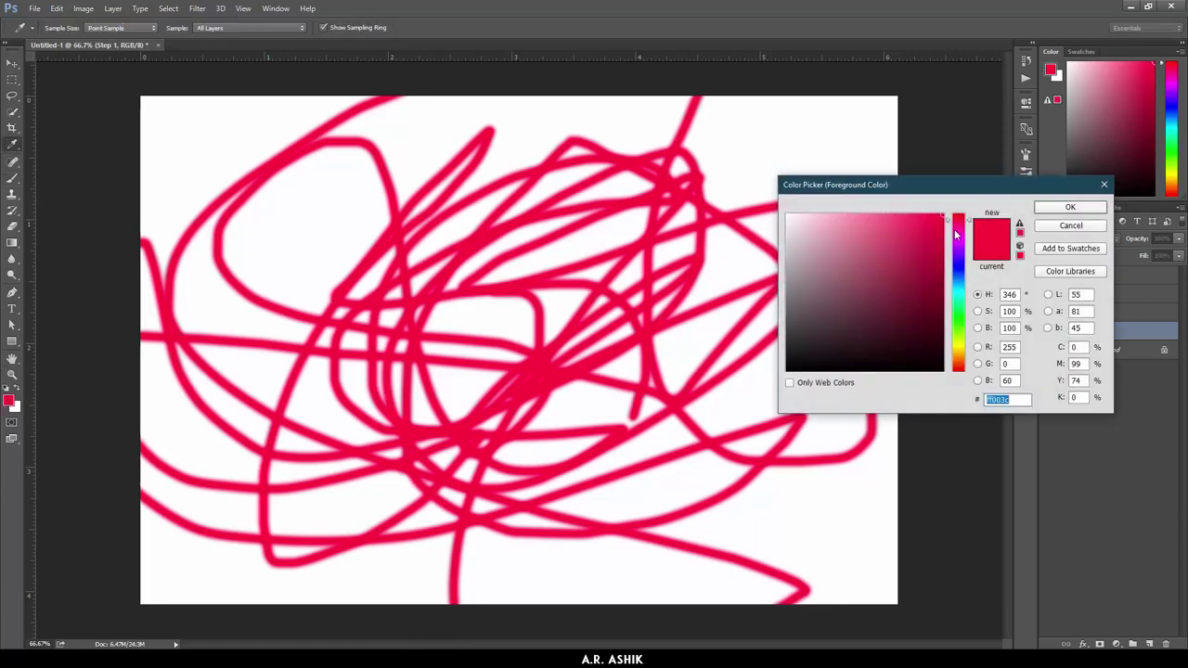
Step: Scribble pink loops across Step 1 over the red strokes
click(1051, 213)
key(b)
mouse_move(503, 265)
mouse_down()
mouse_move(502, 325)
mouse_move(464, 381)
mouse_move(724, 102)
mouse_up()
mouse_move(650, 343)
mouse_down()
mouse_move(863, 279)
mouse_move(708, 549)
mouse_move(217, 538)
mouse_move(283, 97)
mouse_up()
mouse_move(188, 70)
mouse_down()
mouse_move(279, 222)
mouse_move(687, 515)
mouse_move(817, 492)
mouse_move(577, 230)
mouse_up()
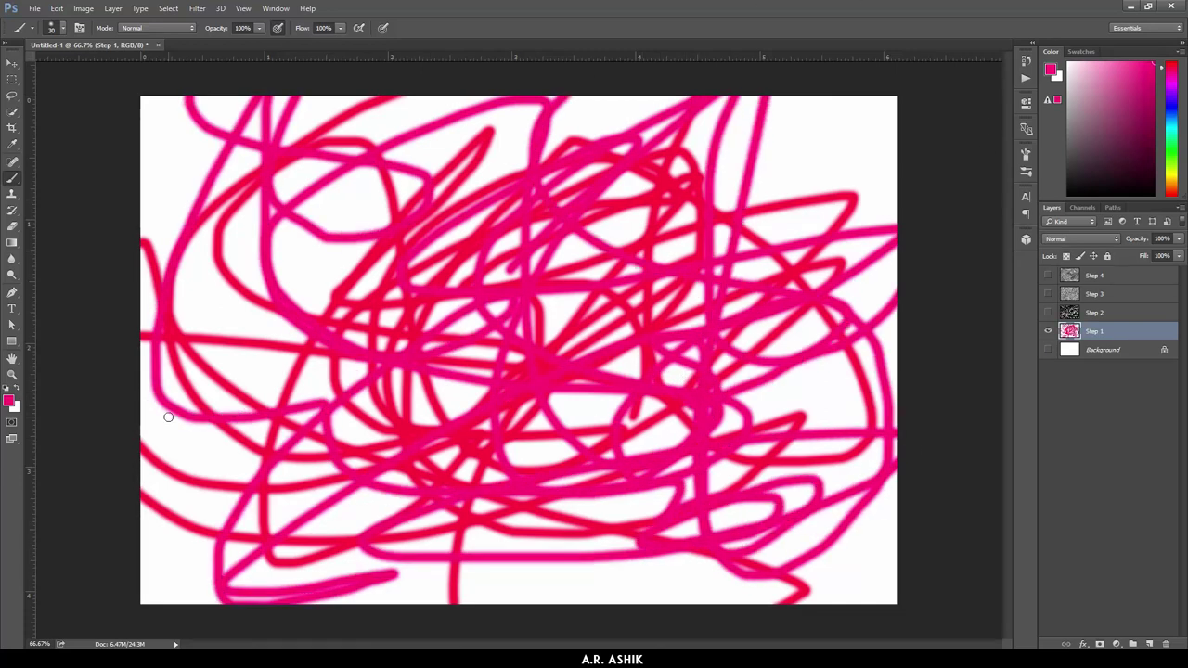
Step: Switch to magenta, undoing stray white strokes, and cover the canvas with magenta loops
click(10, 401)
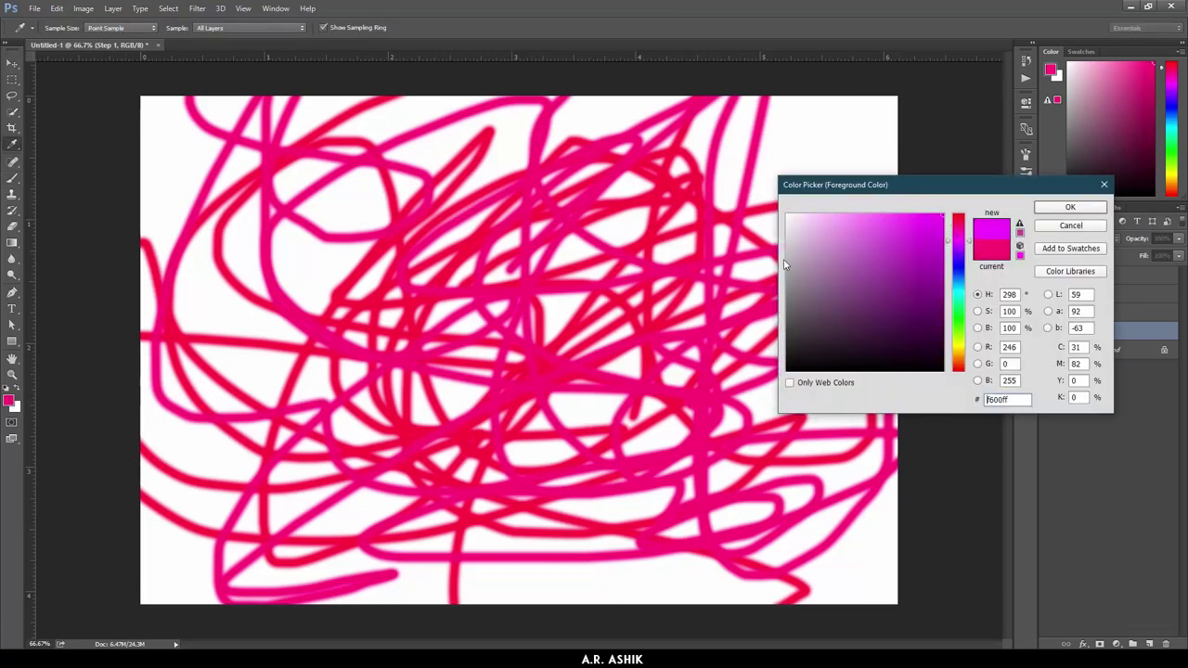
click(960, 237)
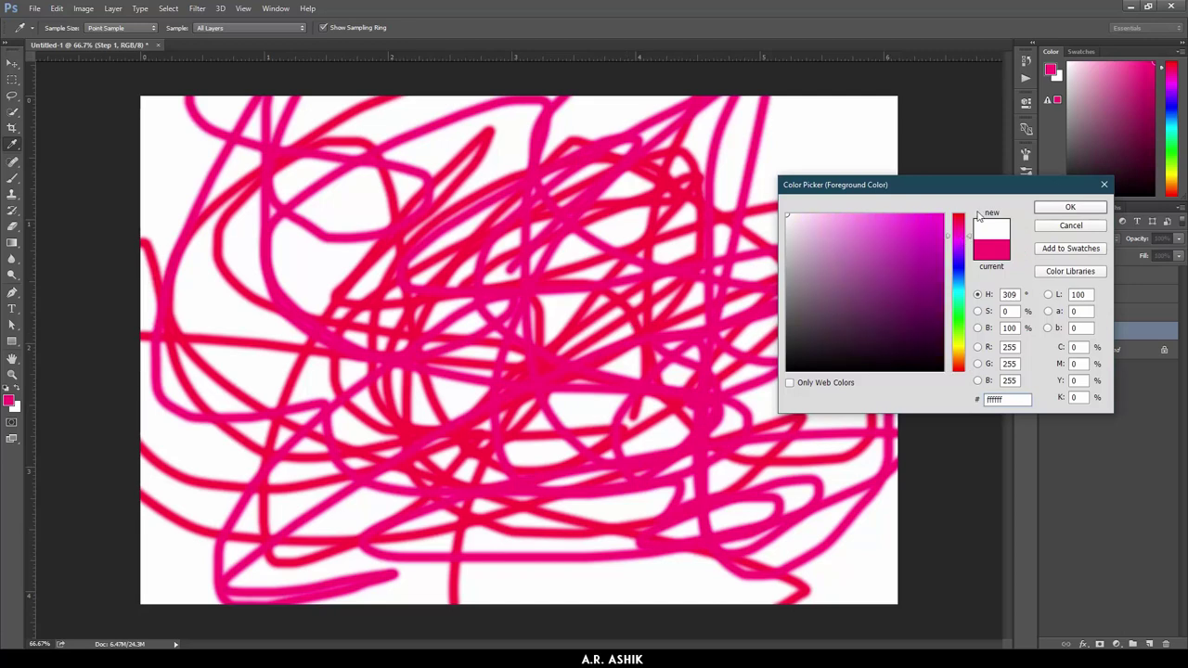
click(1069, 208)
key(b)
drag(502, 269, 641, 427)
drag(390, 306, 488, 466)
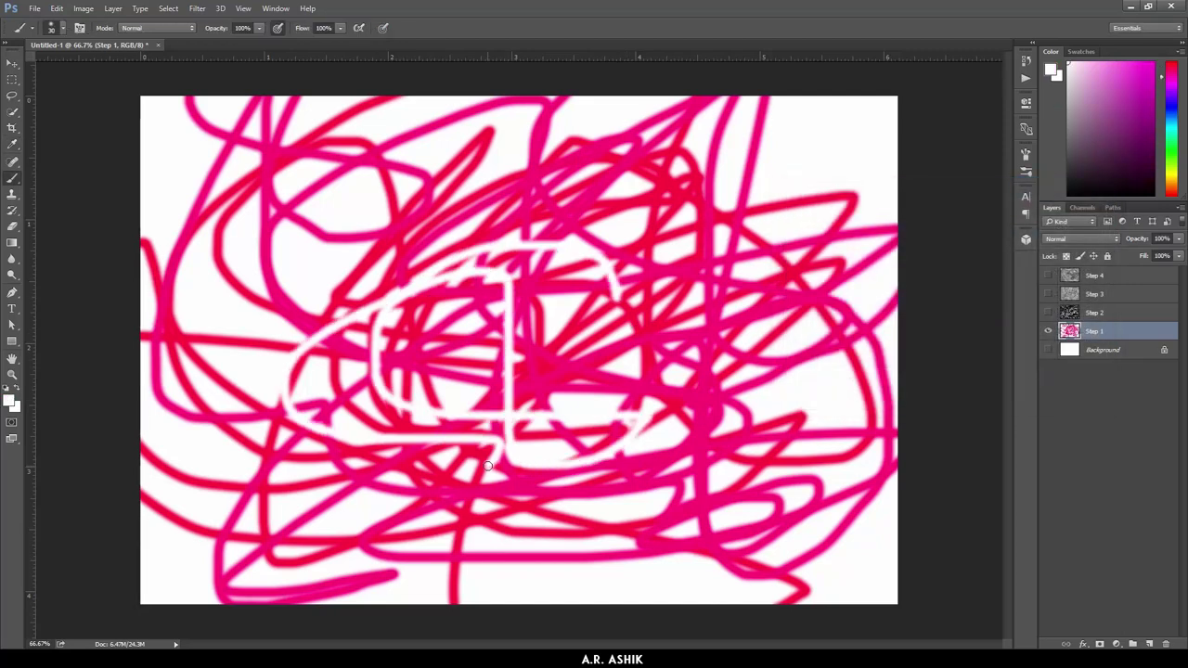
key(ctrl+z)
click(10, 400)
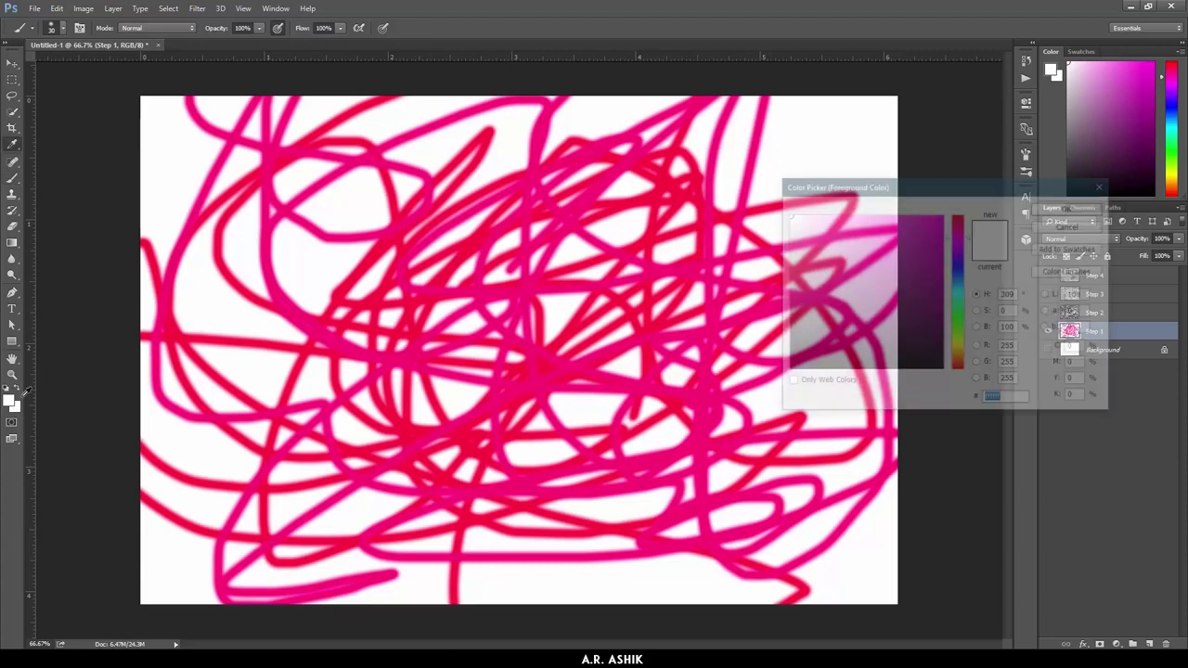
click(1067, 208)
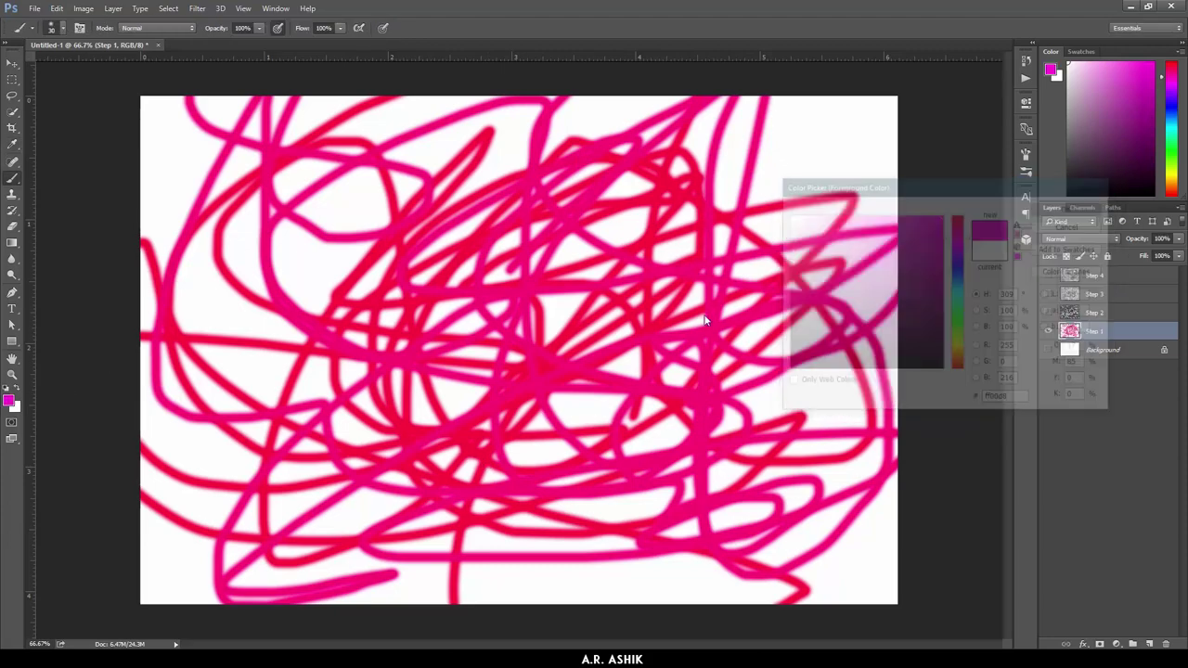
drag(701, 316, 141, 222)
mouse_move(423, 551)
mouse_down()
mouse_move(213, 353)
mouse_move(761, 112)
mouse_move(631, 482)
mouse_move(703, 82)
mouse_move(779, 343)
mouse_move(213, 389)
mouse_move(529, 445)
mouse_move(826, 246)
mouse_move(530, 607)
mouse_up()
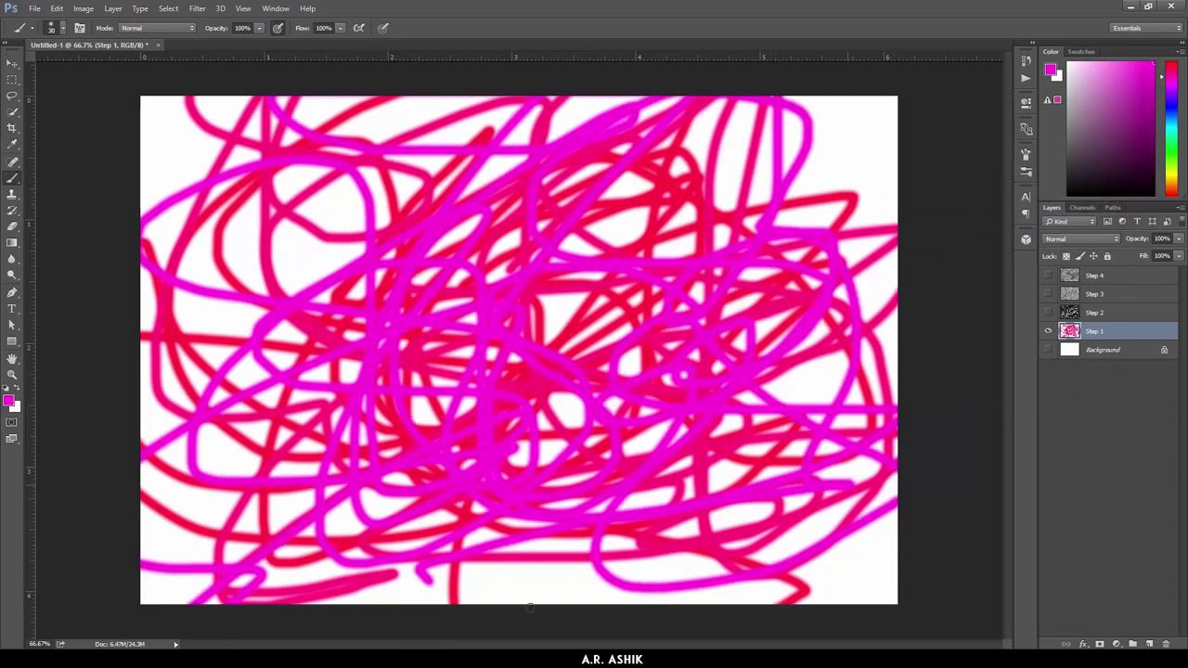
Step: Add purple loops and blue scribbles across the canvas
click(10, 401)
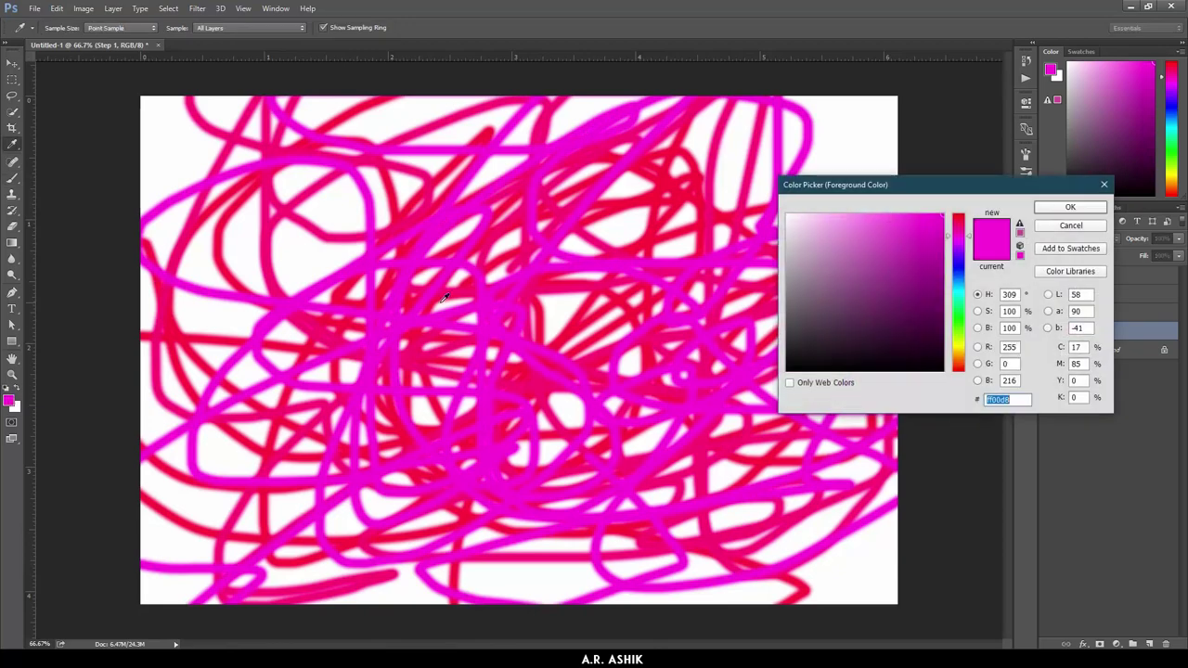
click(960, 254)
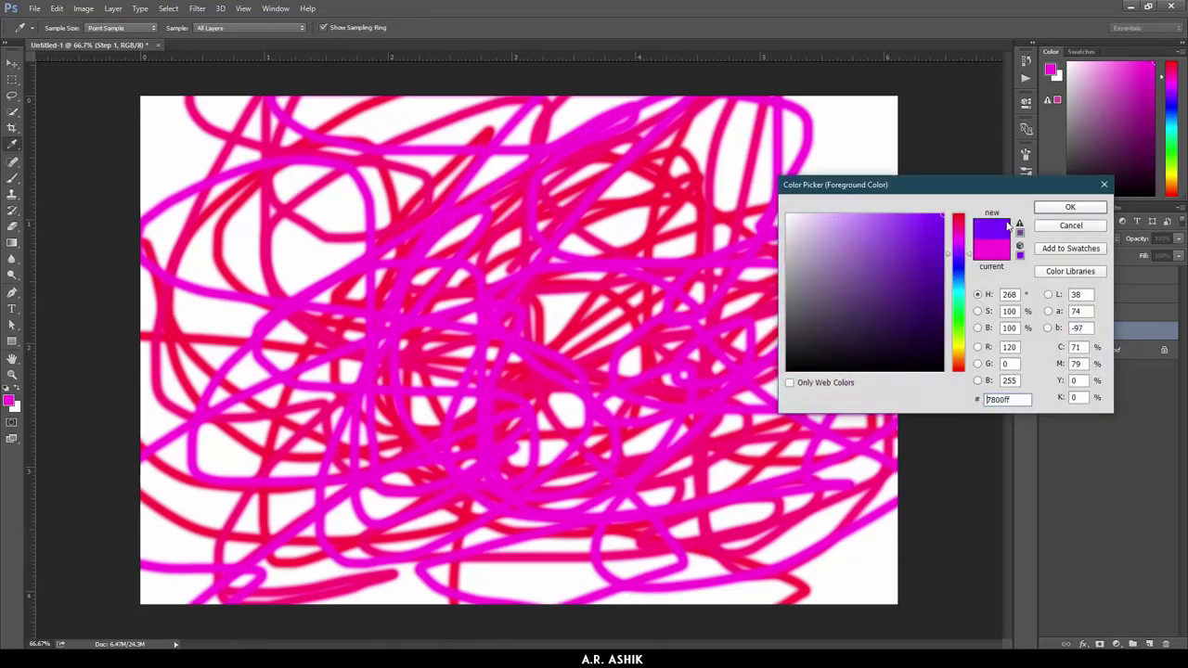
click(1052, 211)
mouse_move(603, 263)
mouse_down()
mouse_move(507, 522)
mouse_move(208, 477)
mouse_move(873, 343)
mouse_up()
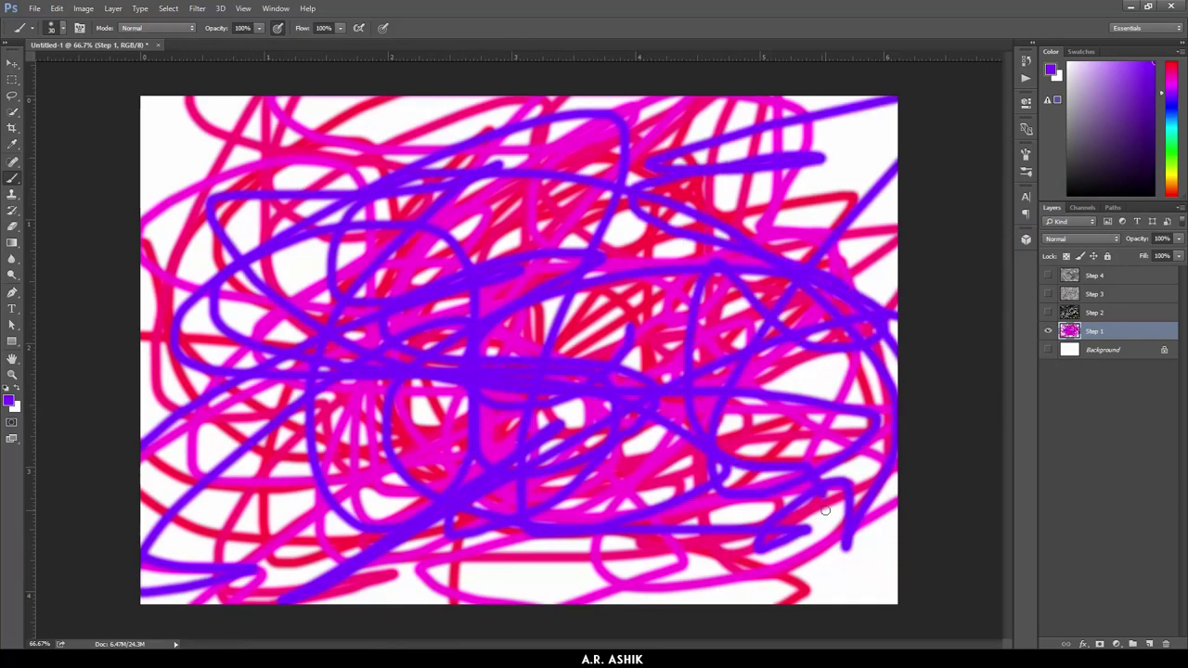
click(11, 402)
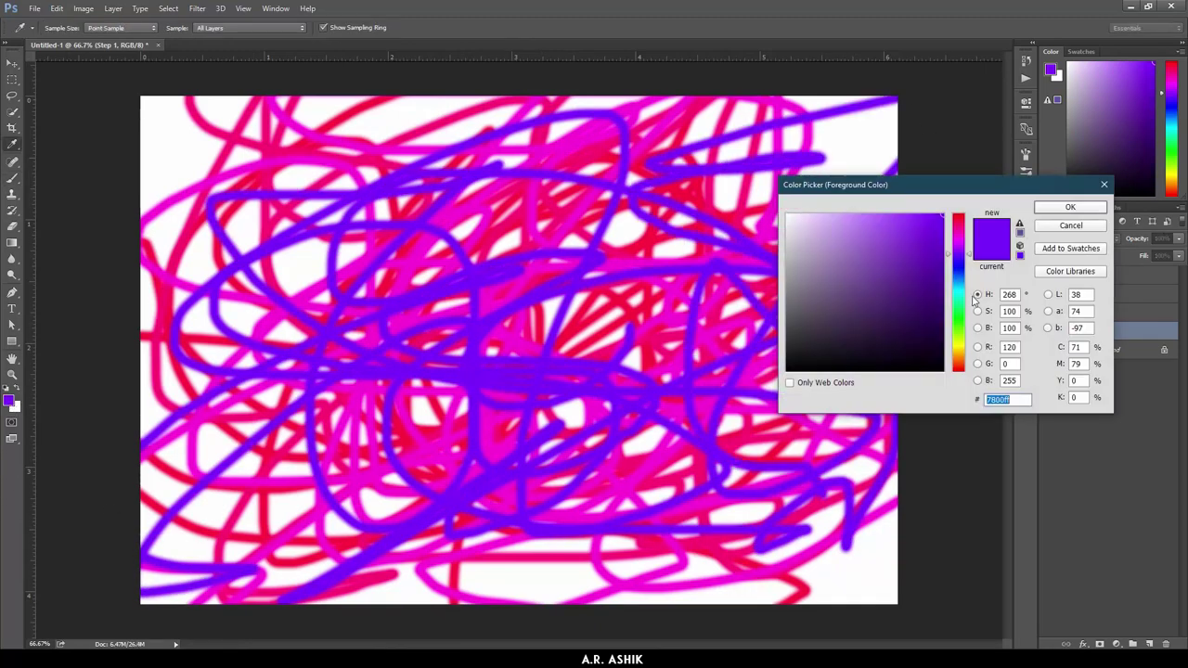
click(1069, 207)
mouse_move(636, 320)
mouse_down()
mouse_move(588, 457)
mouse_move(408, 371)
mouse_move(168, 115)
mouse_move(380, 141)
mouse_move(876, 149)
mouse_move(863, 594)
mouse_move(742, 601)
mouse_up()
mouse_move(410, 583)
mouse_down()
mouse_move(557, 557)
mouse_move(409, 446)
mouse_move(167, 464)
mouse_move(832, 340)
mouse_move(780, 232)
mouse_move(347, 347)
mouse_up()
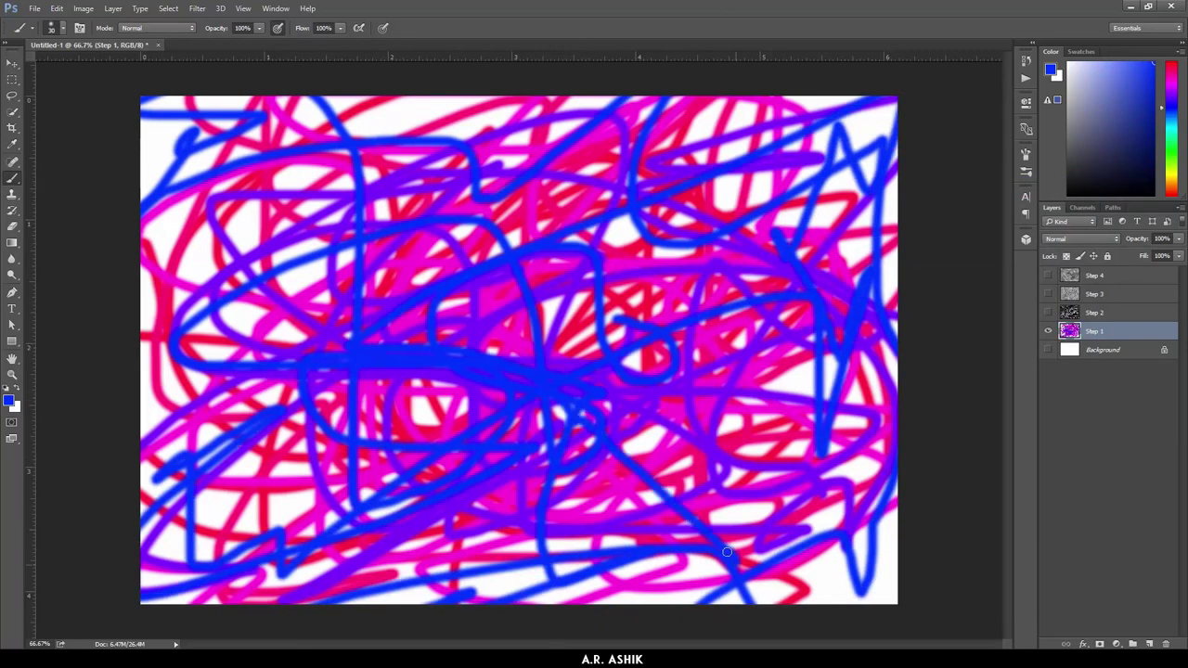
Step: Add cyan scribbles over the centre and green loops across the canvas
click(9, 400)
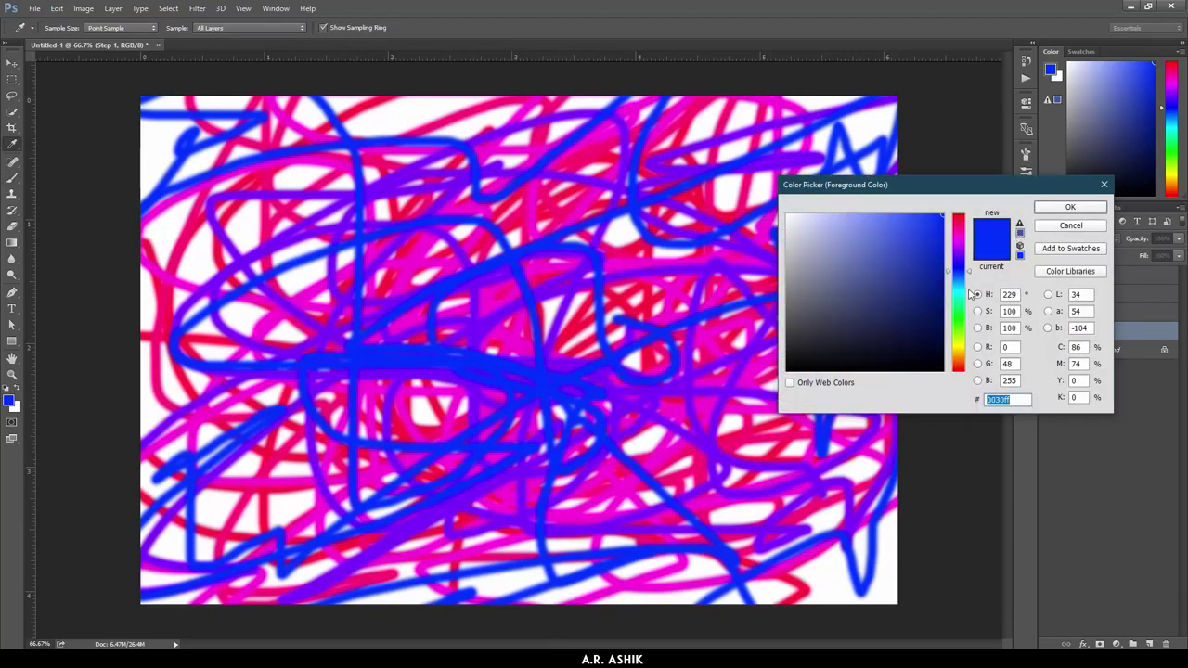
click(969, 293)
click(1070, 207)
mouse_move(501, 288)
mouse_down()
mouse_move(603, 394)
mouse_move(469, 227)
mouse_move(771, 288)
mouse_move(622, 539)
mouse_move(747, 562)
mouse_move(242, 389)
mouse_move(167, 139)
mouse_move(418, 520)
mouse_move(524, 449)
mouse_up()
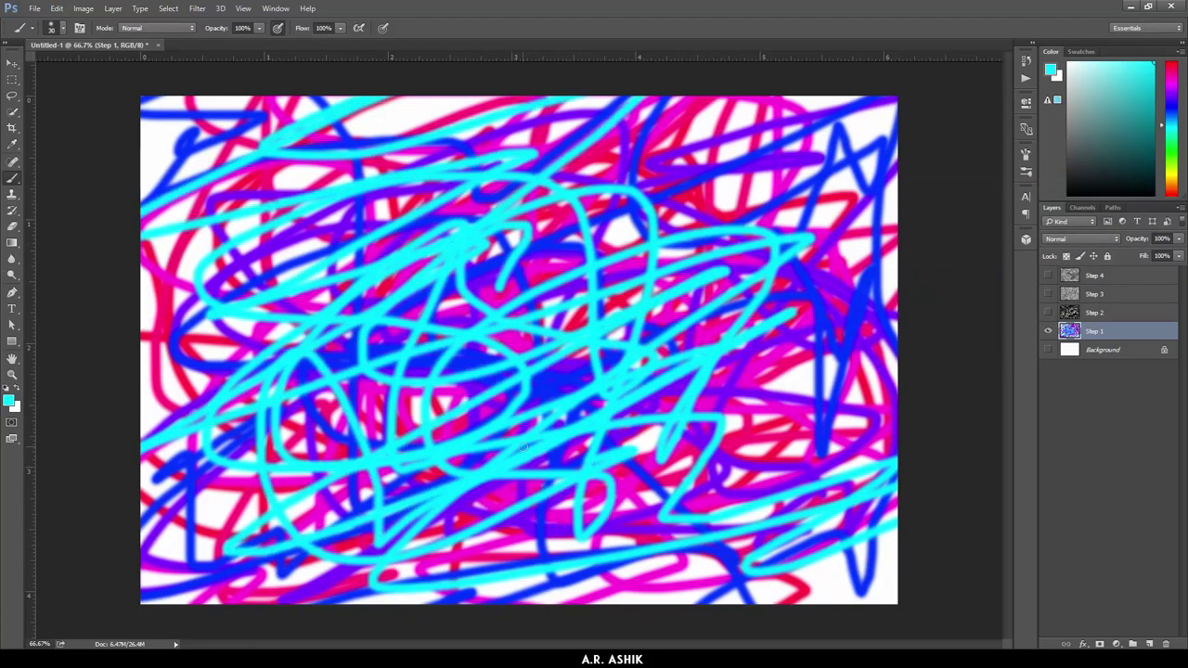
click(11, 400)
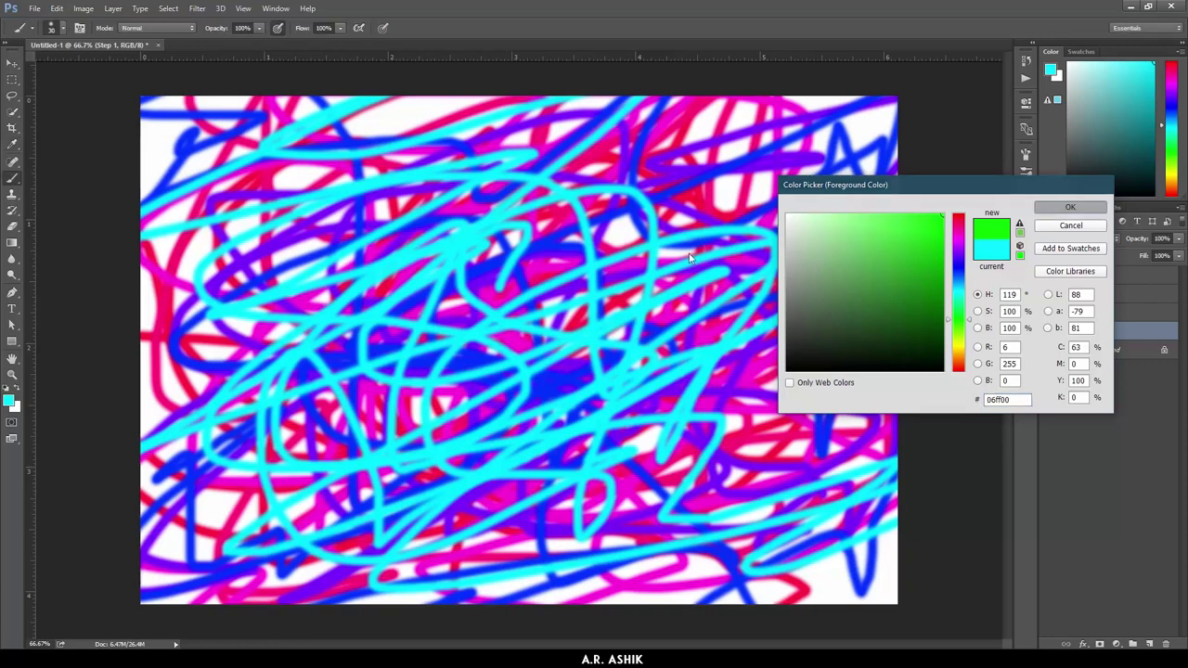
click(1067, 206)
mouse_move(473, 200)
mouse_down()
mouse_move(891, 343)
mouse_move(511, 473)
mouse_up()
mouse_move(322, 486)
mouse_down()
mouse_move(197, 236)
mouse_move(594, 455)
mouse_move(733, 279)
mouse_move(278, 409)
mouse_up()
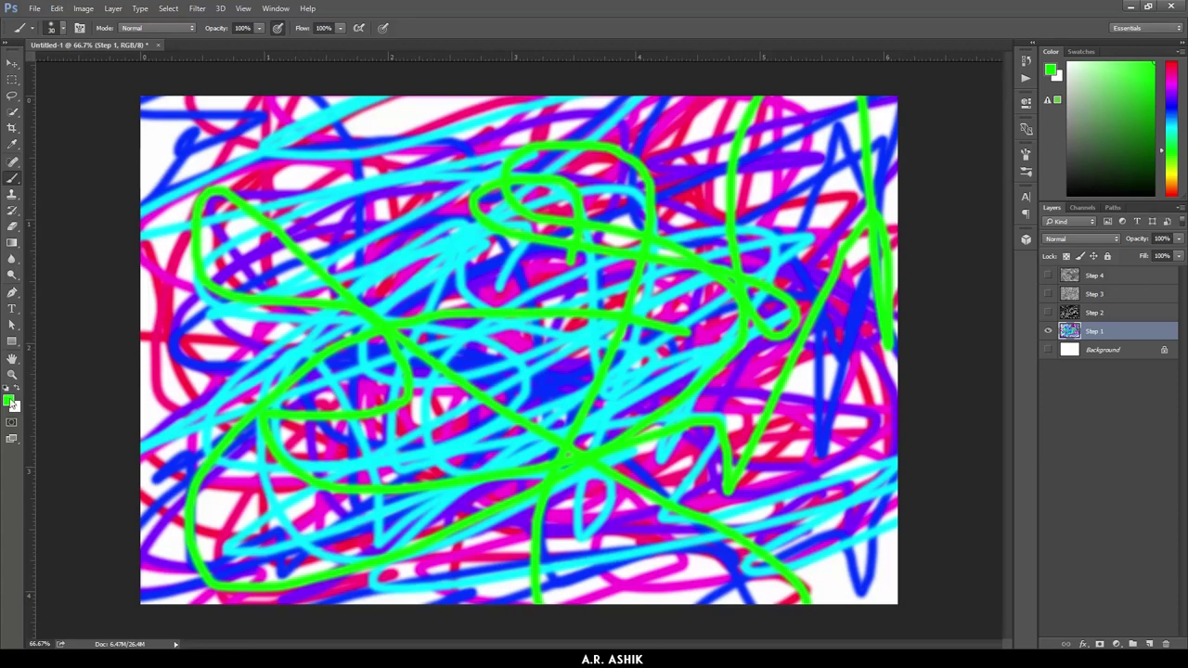
Step: Paint yellow scribbles through the centre and across the canvas
click(11, 401)
click(958, 349)
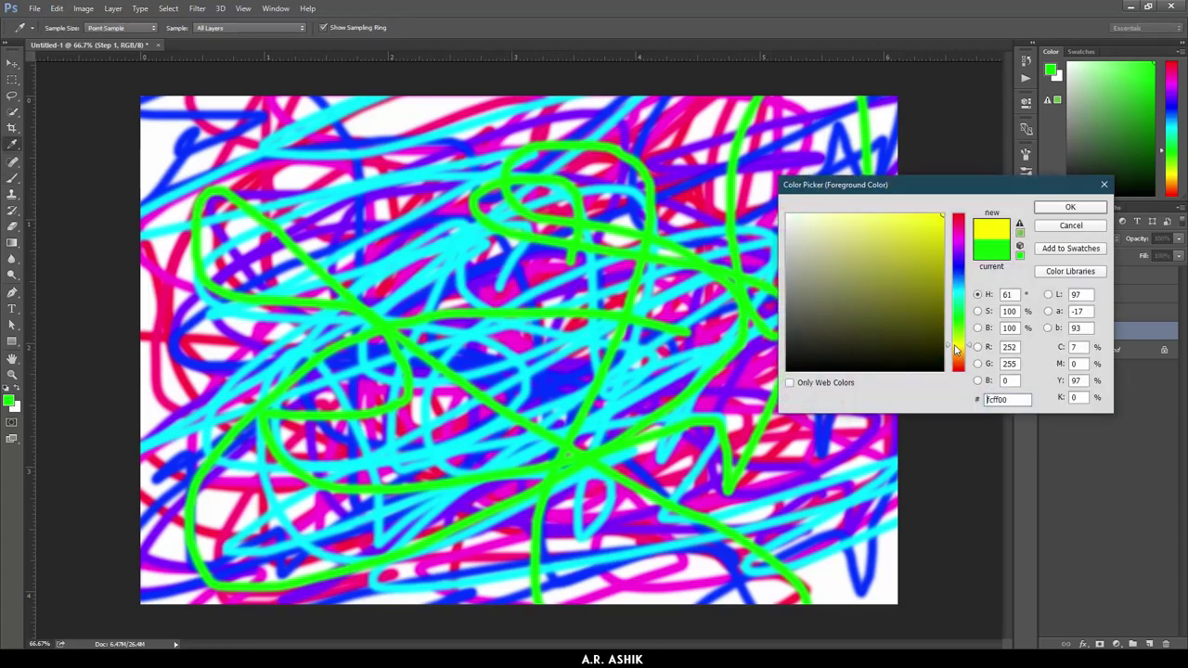
click(1054, 210)
drag(519, 232, 733, 575)
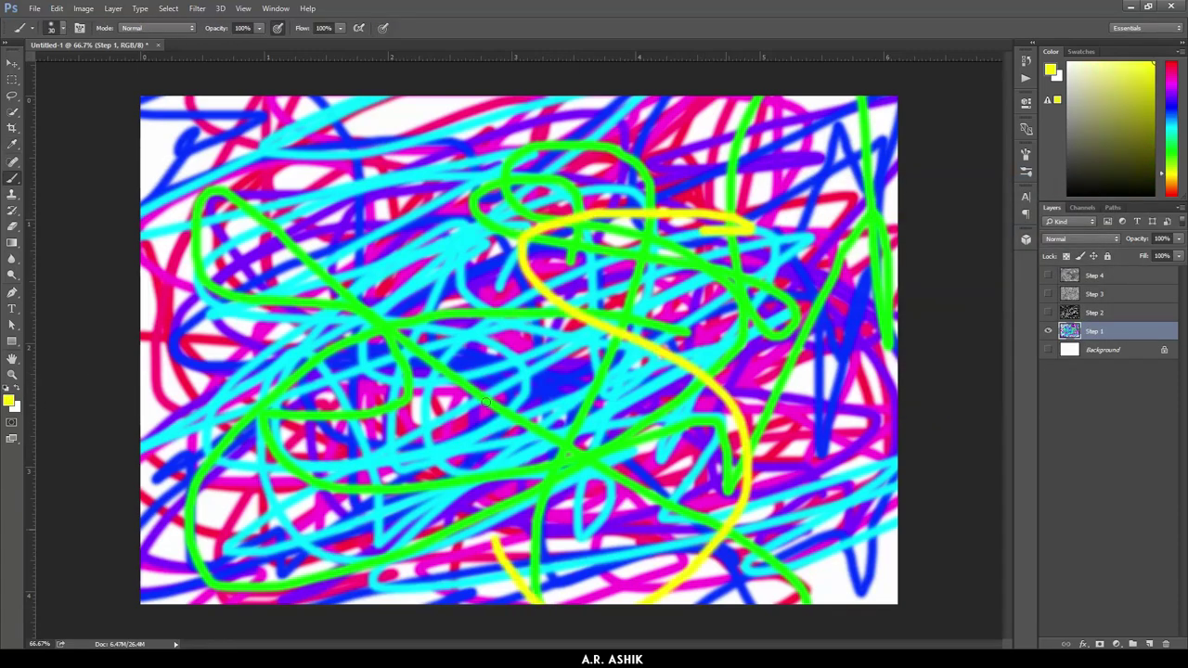
drag(482, 557, 724, 167)
mouse_move(418, 102)
mouse_down()
mouse_move(509, 309)
mouse_move(533, 299)
mouse_move(838, 365)
mouse_up()
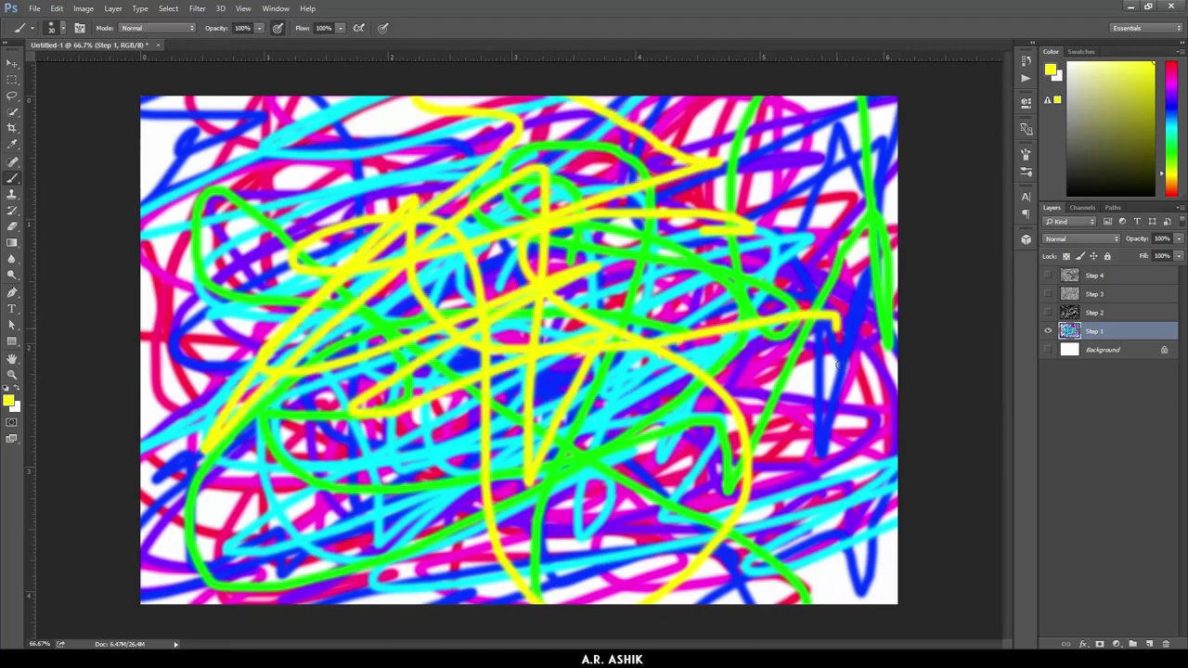
click(10, 401)
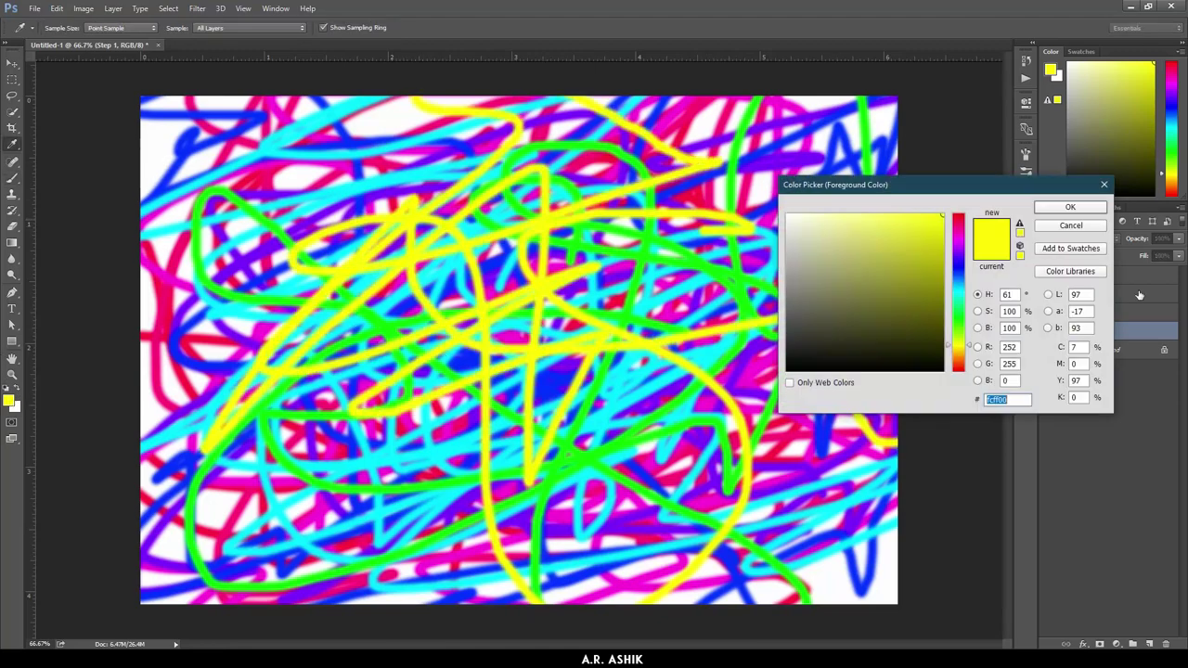
drag(956, 349, 960, 367)
Step: Paint orange scribbles and a long black stroke across the Step 1 canvas
click(1067, 206)
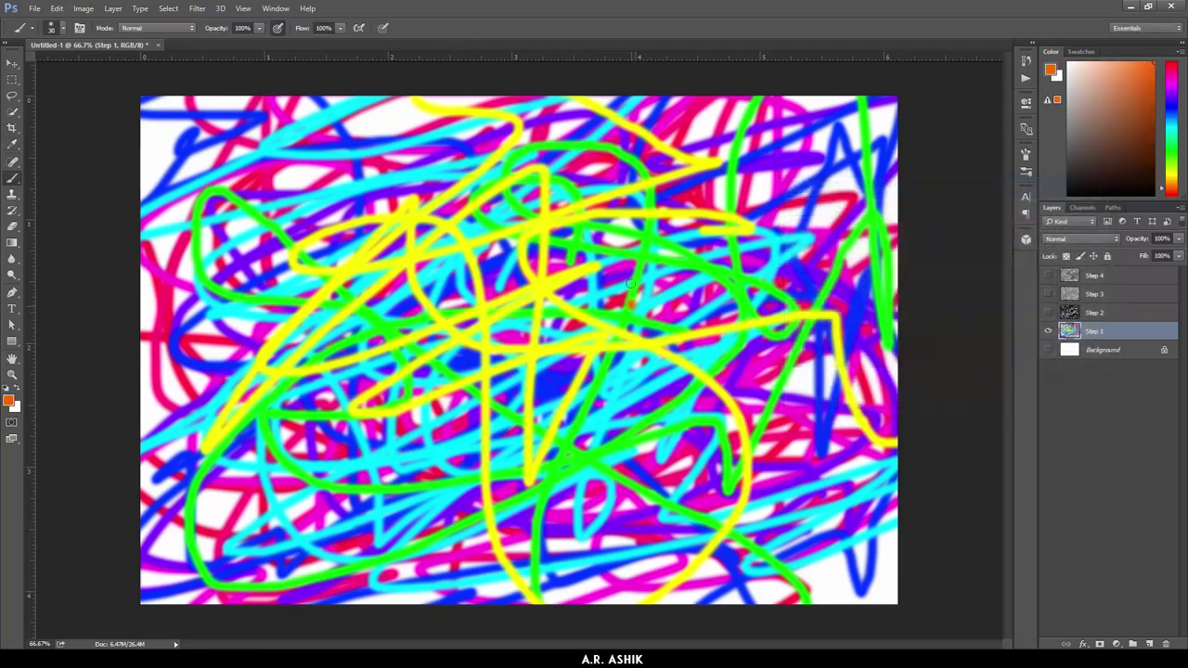
mouse_move(375, 246)
mouse_down()
mouse_move(715, 418)
mouse_move(576, 594)
mouse_move(515, 181)
mouse_move(905, 134)
mouse_up()
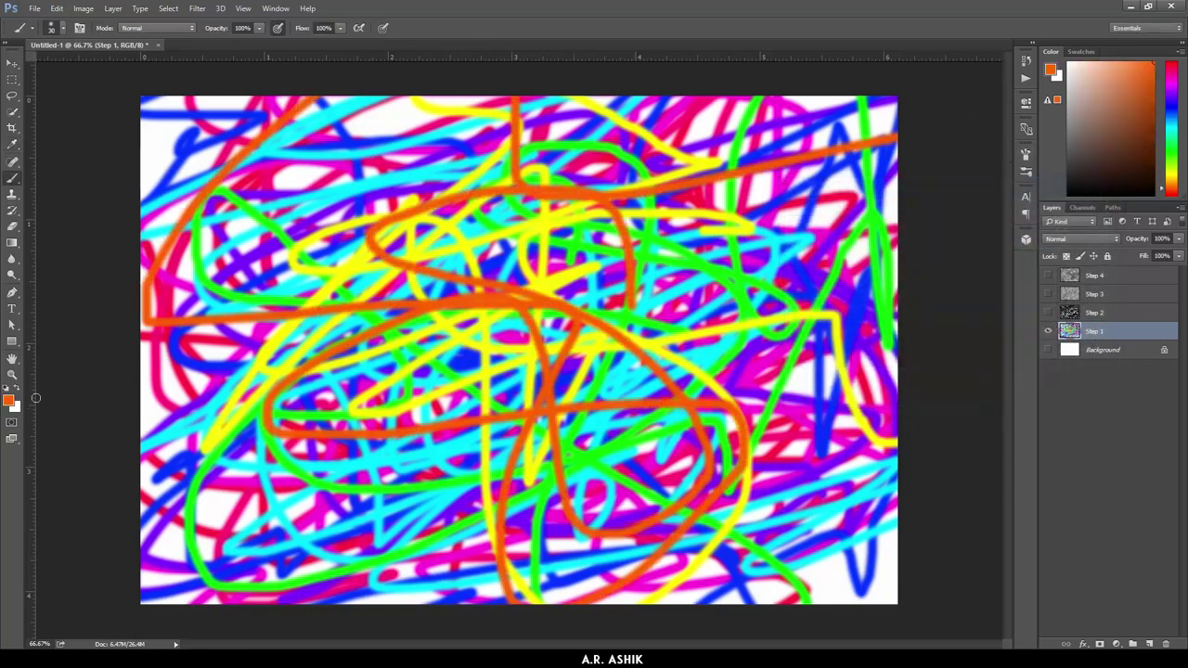
click(10, 401)
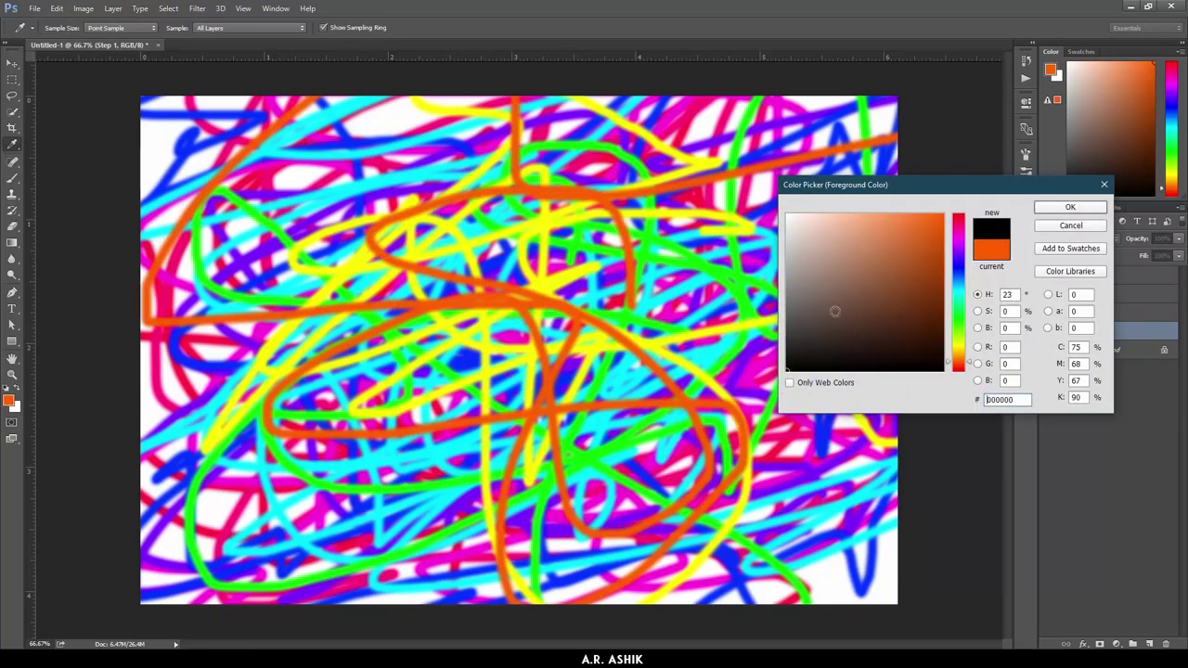
click(1067, 207)
mouse_move(650, 275)
mouse_down()
mouse_move(608, 153)
mouse_move(761, 508)
mouse_move(599, 210)
mouse_move(612, 464)
mouse_move(947, 470)
mouse_up()
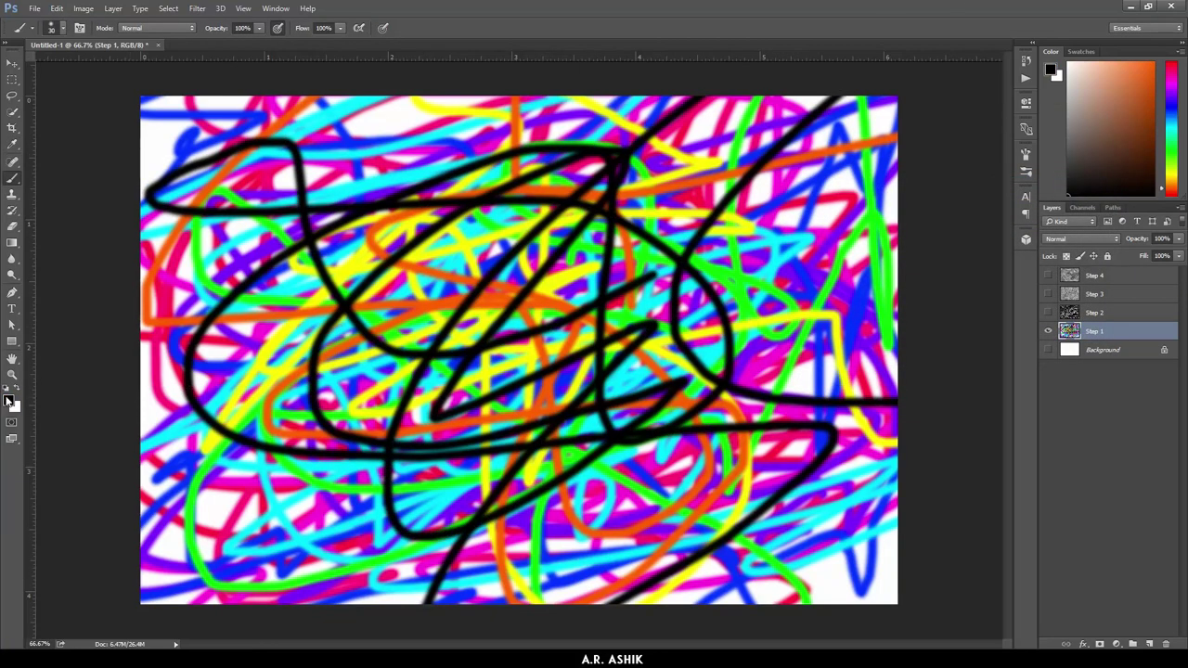
Step: Switch to white, shrink the brush, and paint thin looping white lines through the scribbles
click(9, 401)
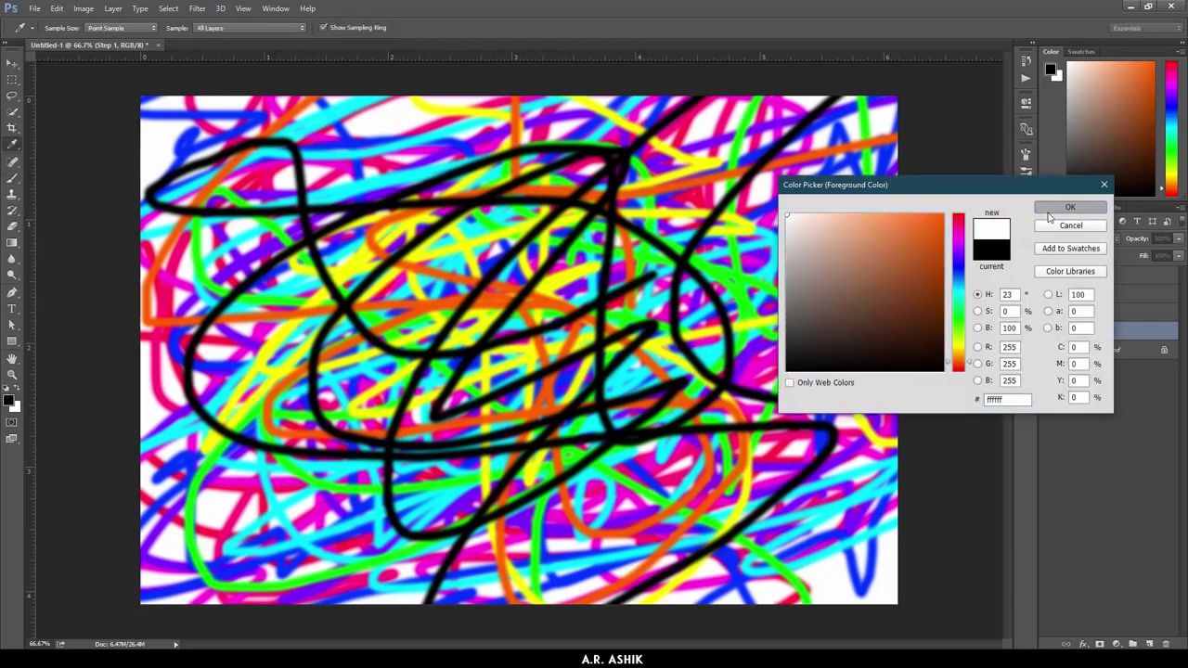
click(1049, 209)
right_click(726, 290)
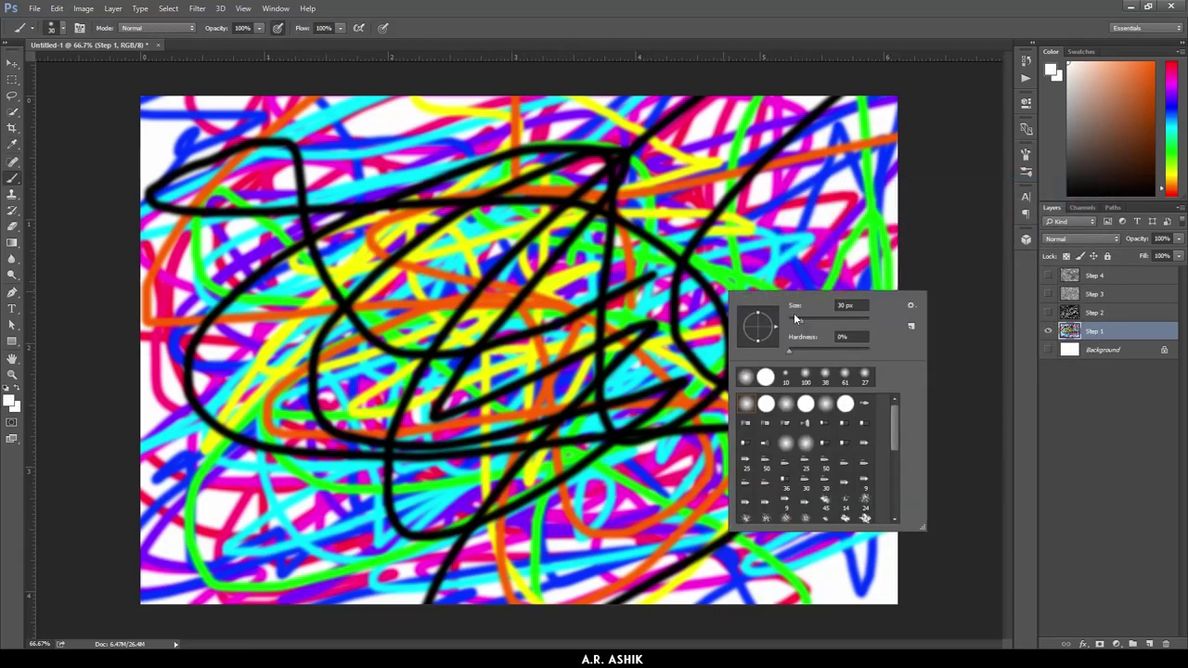
drag(794, 313, 797, 320)
key(Return)
drag(649, 269, 589, 464)
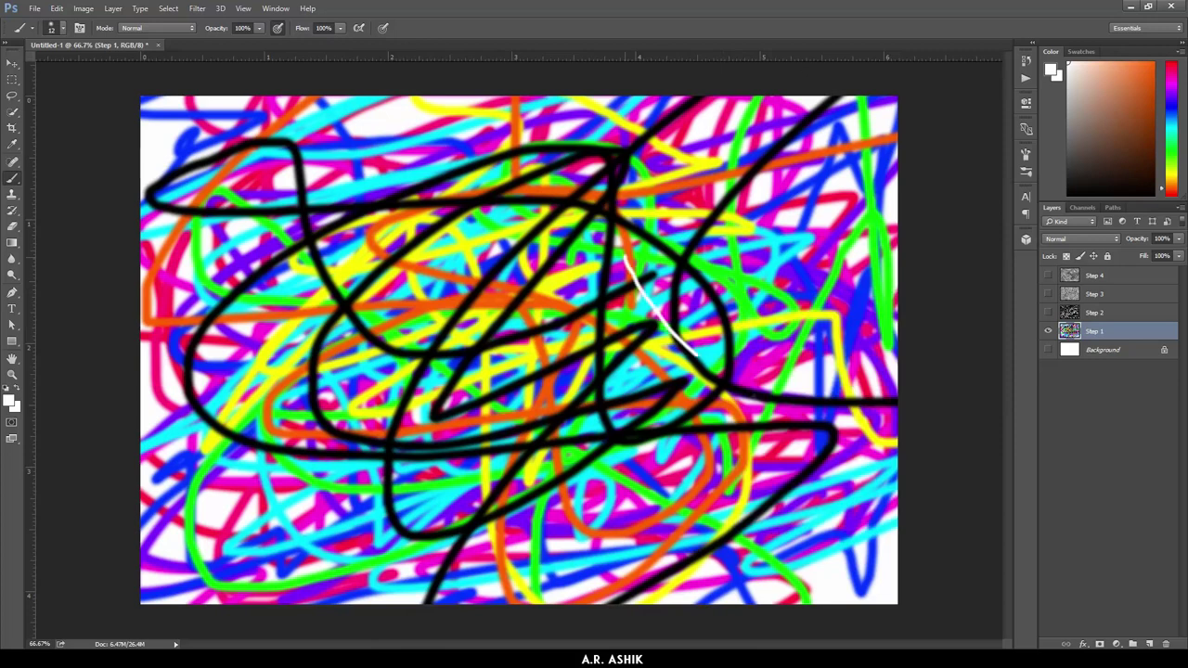
drag(396, 603, 867, 567)
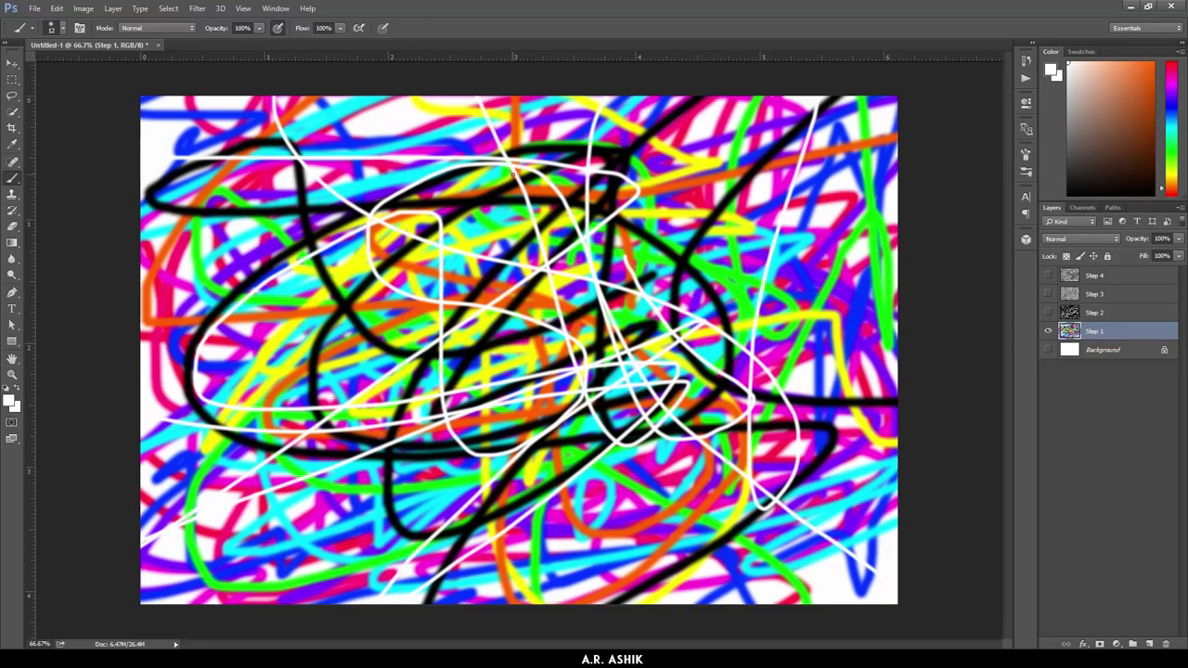
click(197, 8)
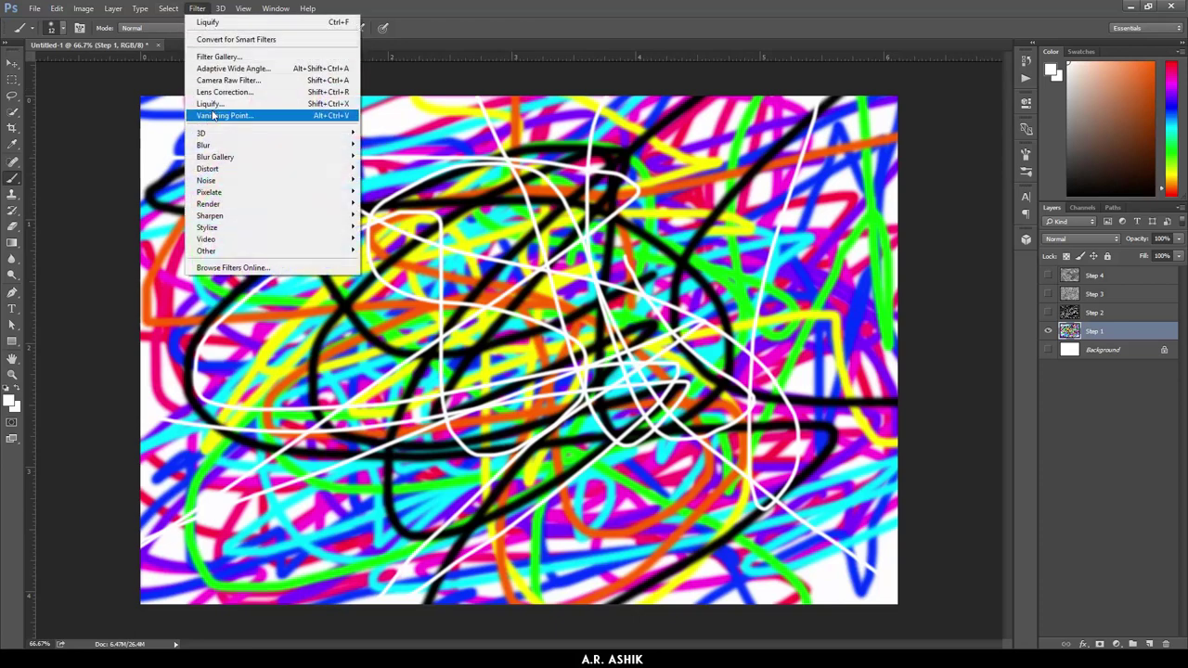
Step: Open Liquify on Step 1 and smear the scribbles into swirling flows with a size-200 Forward Warp brush
click(211, 103)
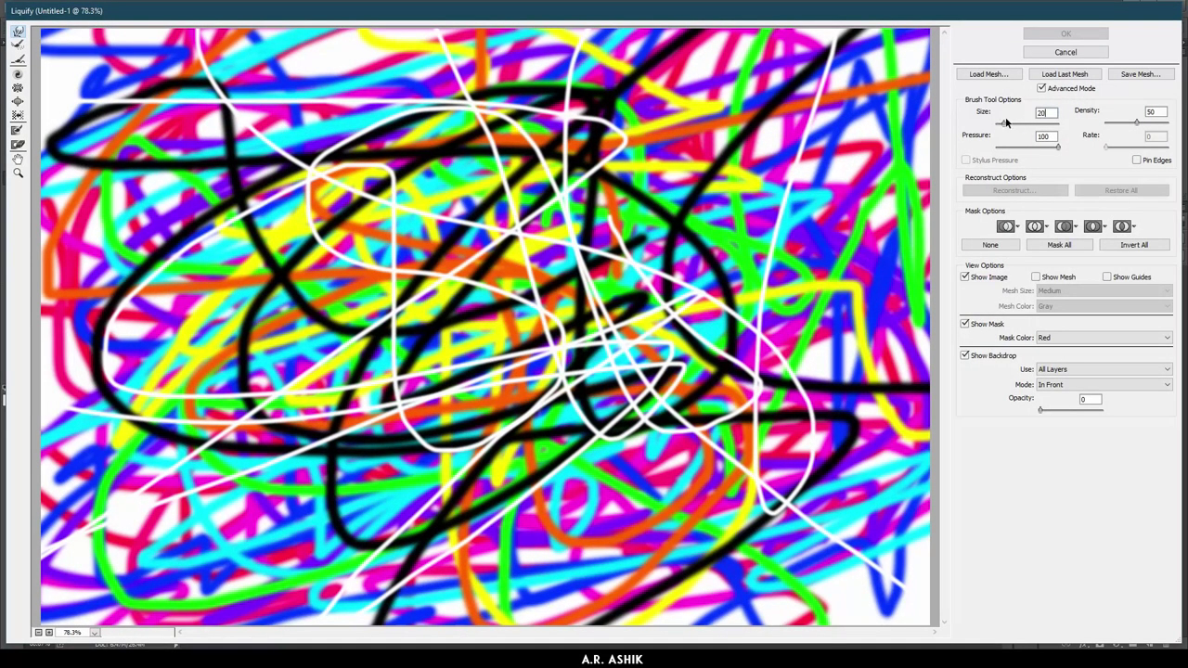
mouse_move(696, 193)
mouse_down()
mouse_move(297, 325)
mouse_move(251, 121)
mouse_move(779, 408)
mouse_move(835, 390)
mouse_up()
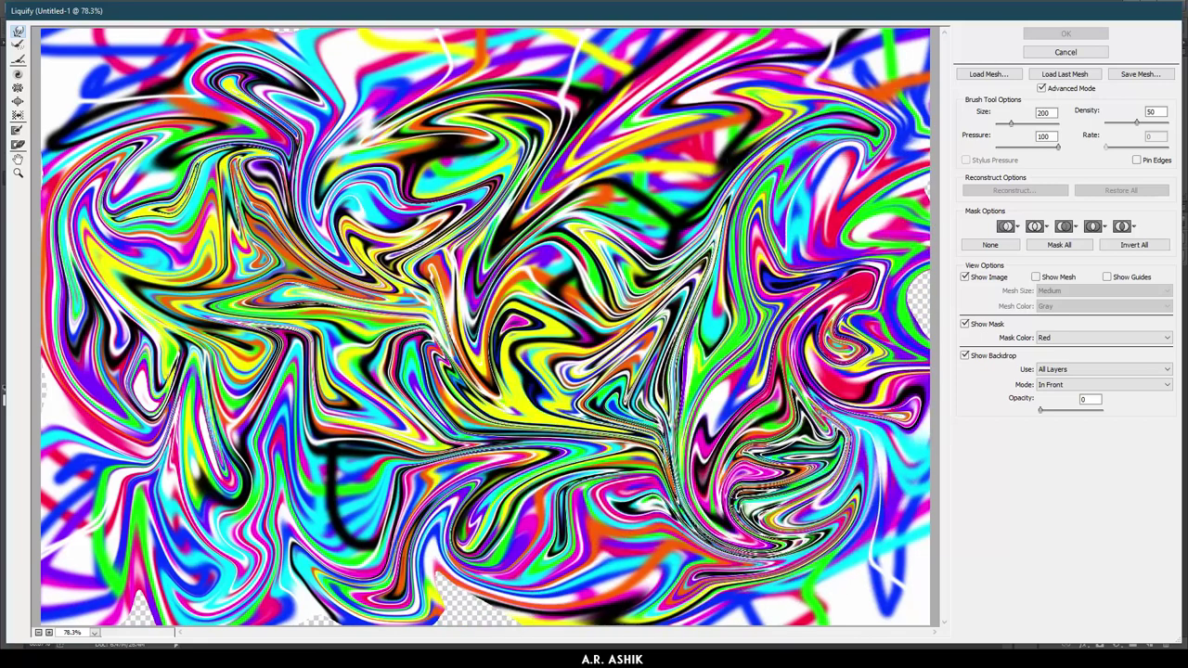
drag(882, 306, 872, 315)
mouse_move(549, 501)
mouse_down()
mouse_move(553, 554)
mouse_move(139, 594)
mouse_up()
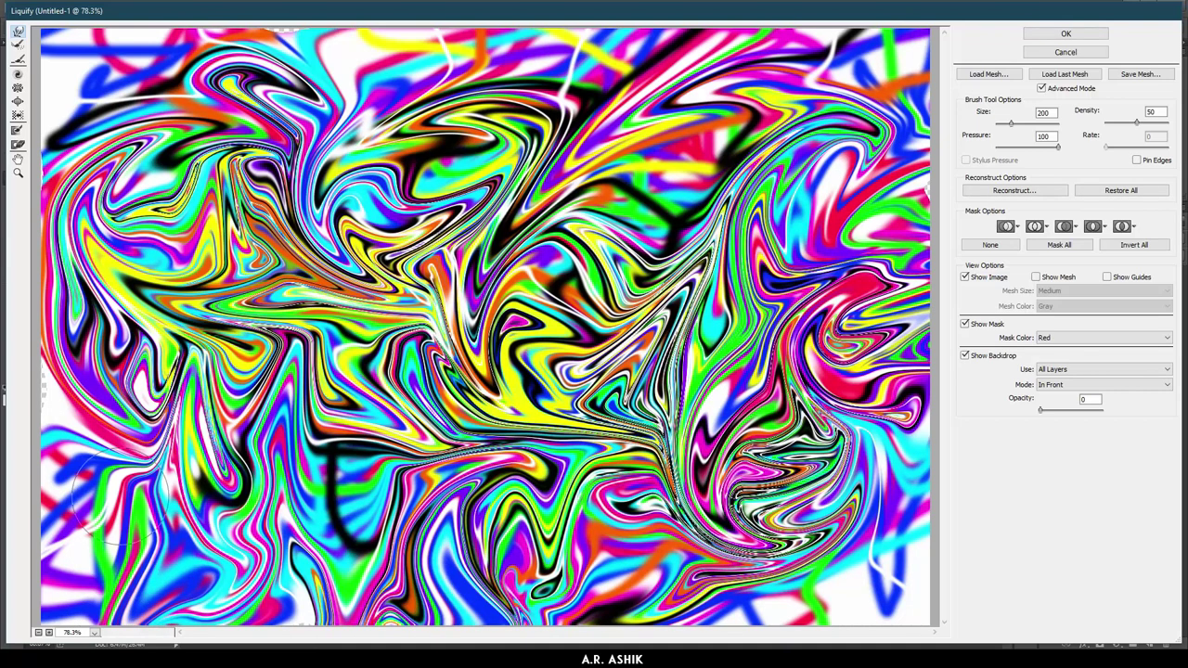
mouse_move(121, 492)
mouse_down()
mouse_move(469, 74)
mouse_move(631, 70)
mouse_move(121, 70)
mouse_up()
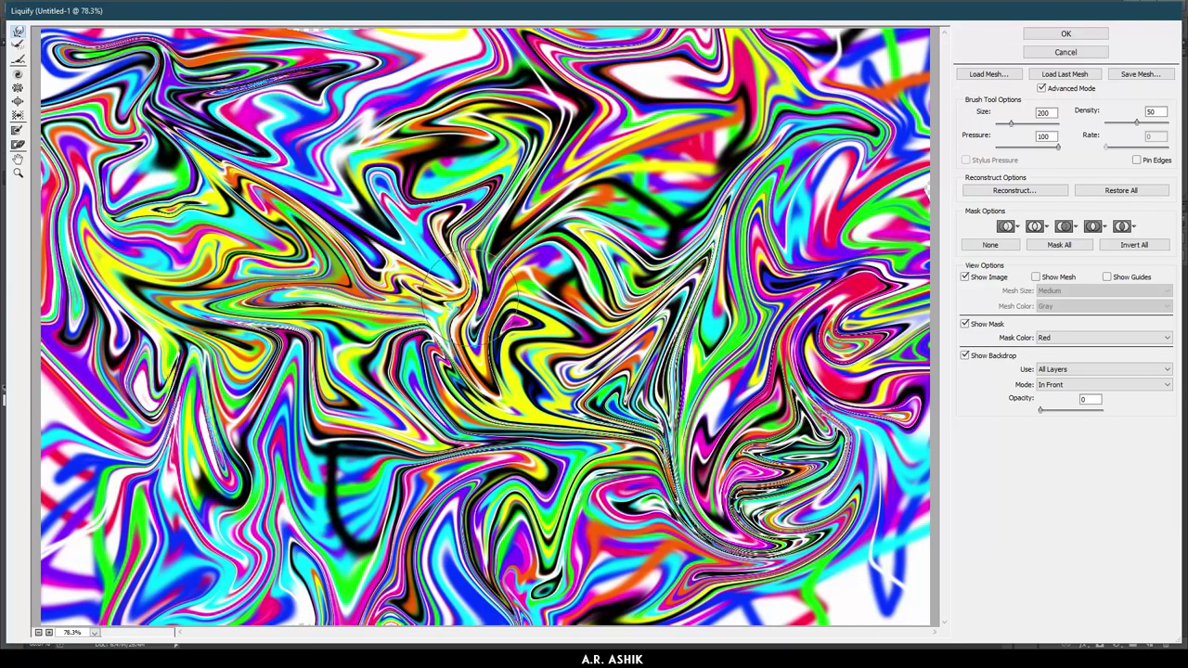
drag(454, 288, 891, 608)
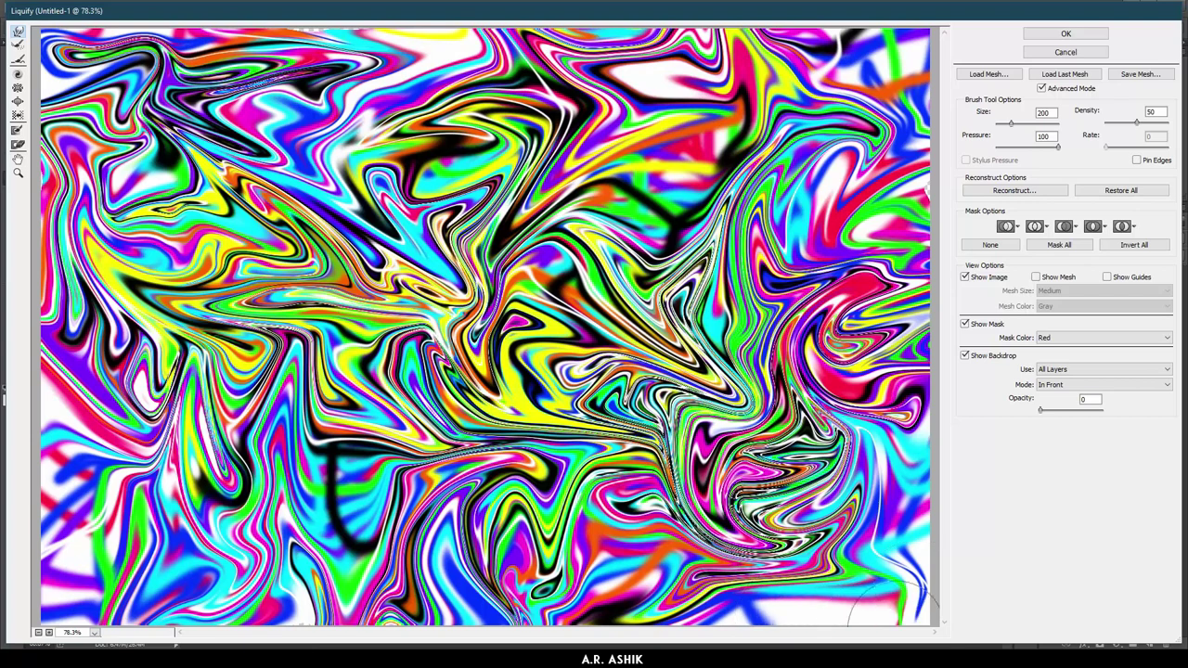
drag(891, 608, 742, 594)
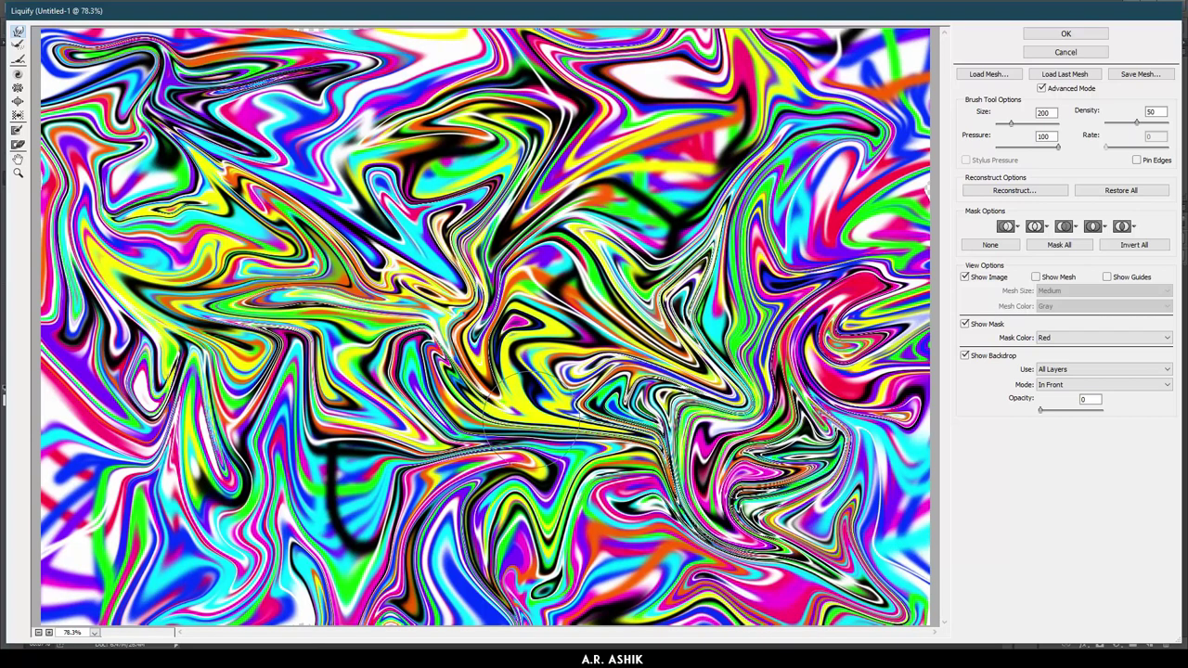
drag(501, 399, 65, 585)
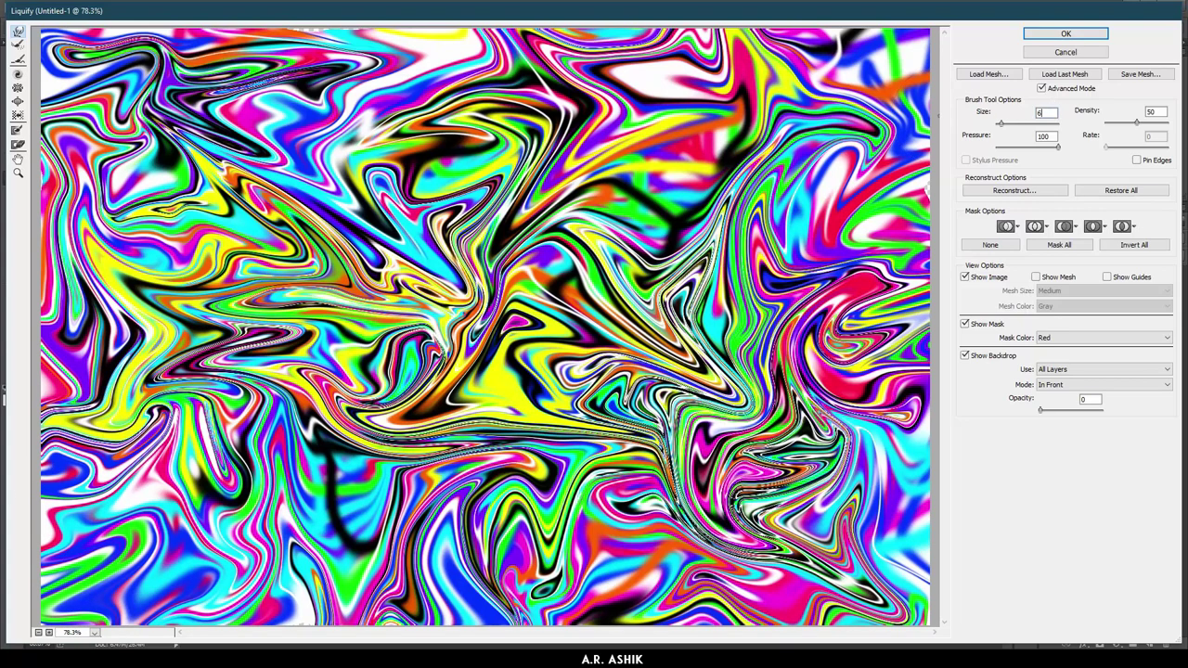
Step: Warp the image with broad size-600 strokes into large yellow, cyan and purple flows, then apply Liquify
mouse_move(417, 297)
mouse_down()
mouse_move(515, 353)
mouse_move(761, 278)
mouse_move(789, 353)
mouse_move(761, 417)
mouse_move(603, 380)
mouse_move(650, 427)
mouse_move(390, 334)
mouse_move(279, 418)
mouse_move(186, 306)
mouse_move(306, 389)
mouse_move(483, 418)
mouse_move(650, 483)
mouse_move(743, 390)
mouse_move(696, 98)
mouse_move(720, 205)
mouse_move(327, 193)
mouse_move(220, 276)
mouse_up()
mouse_move(540, 586)
mouse_down()
mouse_move(835, 520)
mouse_move(742, 278)
mouse_move(556, 436)
mouse_up()
mouse_move(417, 482)
mouse_down()
mouse_move(371, 519)
mouse_move(260, 427)
mouse_move(372, 445)
mouse_move(306, 371)
mouse_move(278, 260)
mouse_move(399, 232)
mouse_move(603, 214)
mouse_move(928, 371)
mouse_up()
mouse_move(111, 242)
mouse_down()
mouse_move(102, 418)
mouse_move(148, 557)
mouse_move(279, 575)
mouse_move(385, 644)
mouse_move(639, 629)
mouse_up()
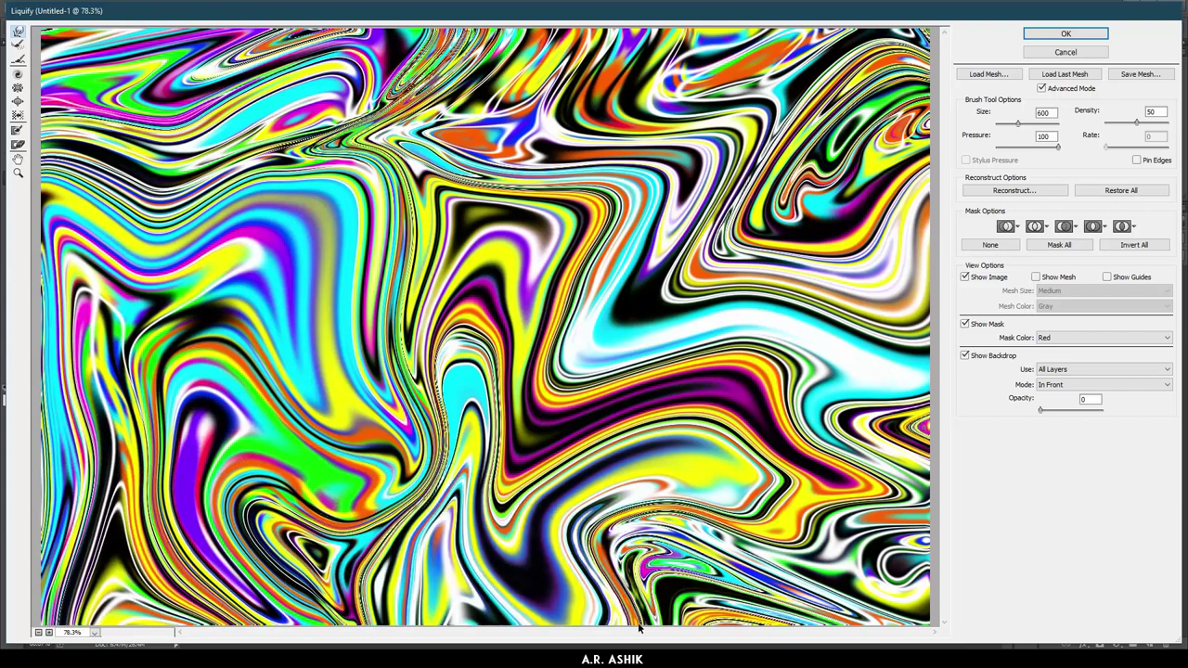
mouse_move(654, 506)
mouse_down()
mouse_move(575, 427)
mouse_move(399, 371)
mouse_move(650, 306)
mouse_move(770, 408)
mouse_move(808, 482)
mouse_move(761, 520)
mouse_move(705, 538)
mouse_up()
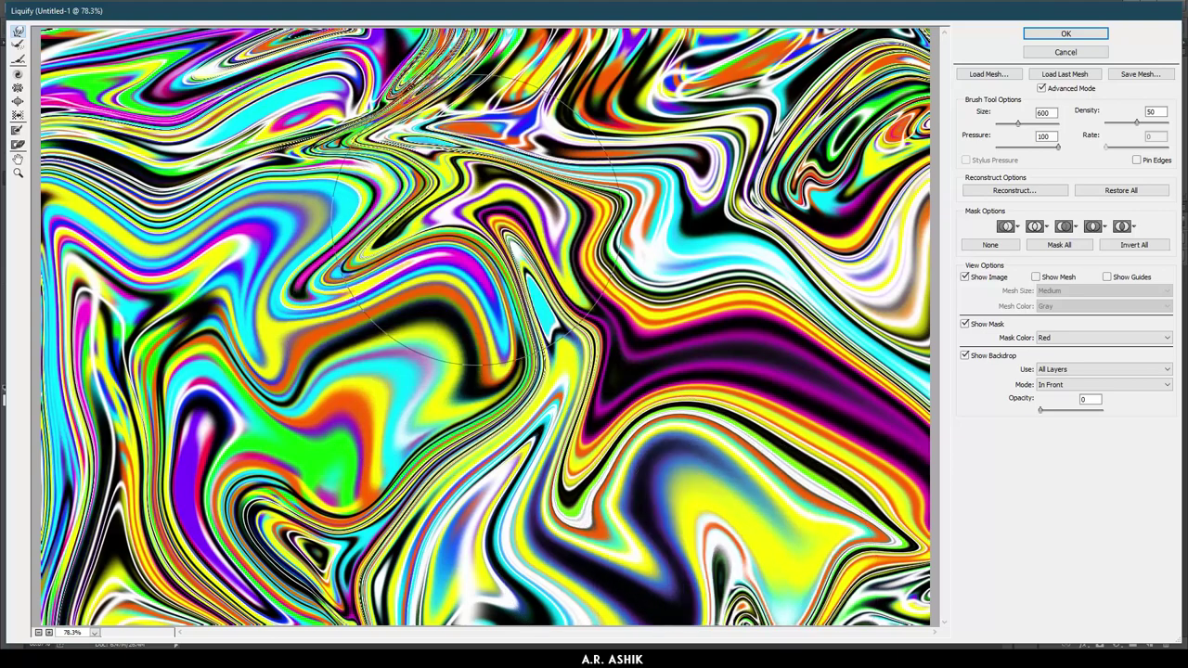
mouse_move(446, 278)
mouse_down()
mouse_move(455, 158)
mouse_move(724, 158)
mouse_move(808, 242)
mouse_move(390, 390)
mouse_move(590, 223)
mouse_move(306, 307)
mouse_move(863, 371)
mouse_up()
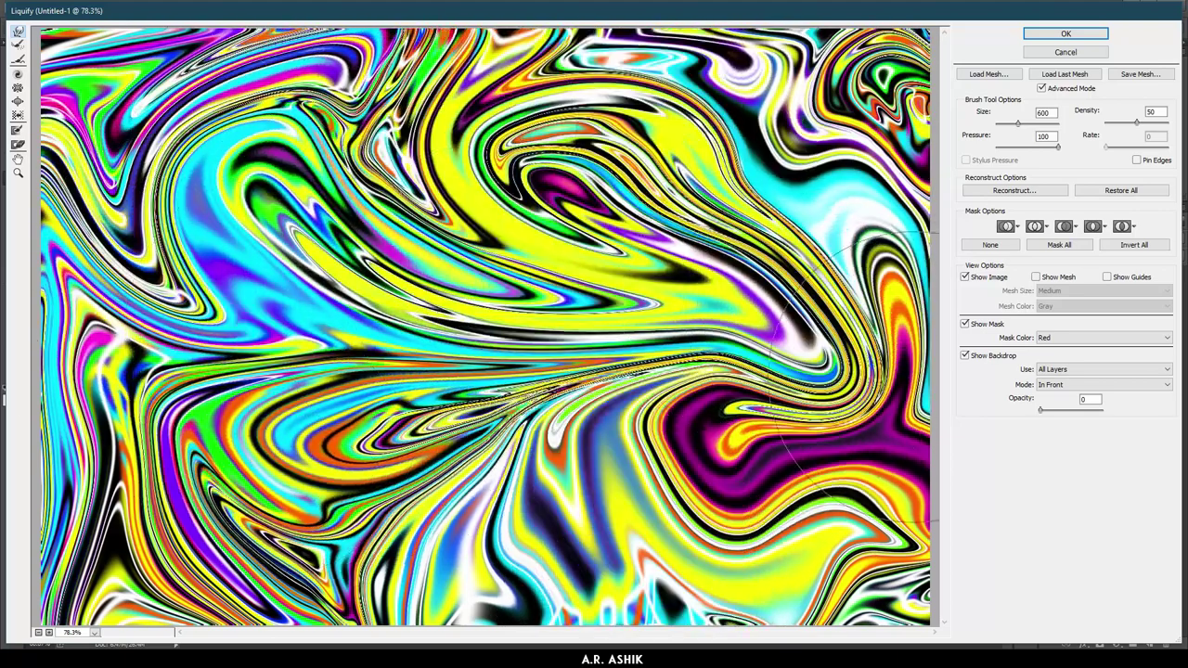
click(1066, 34)
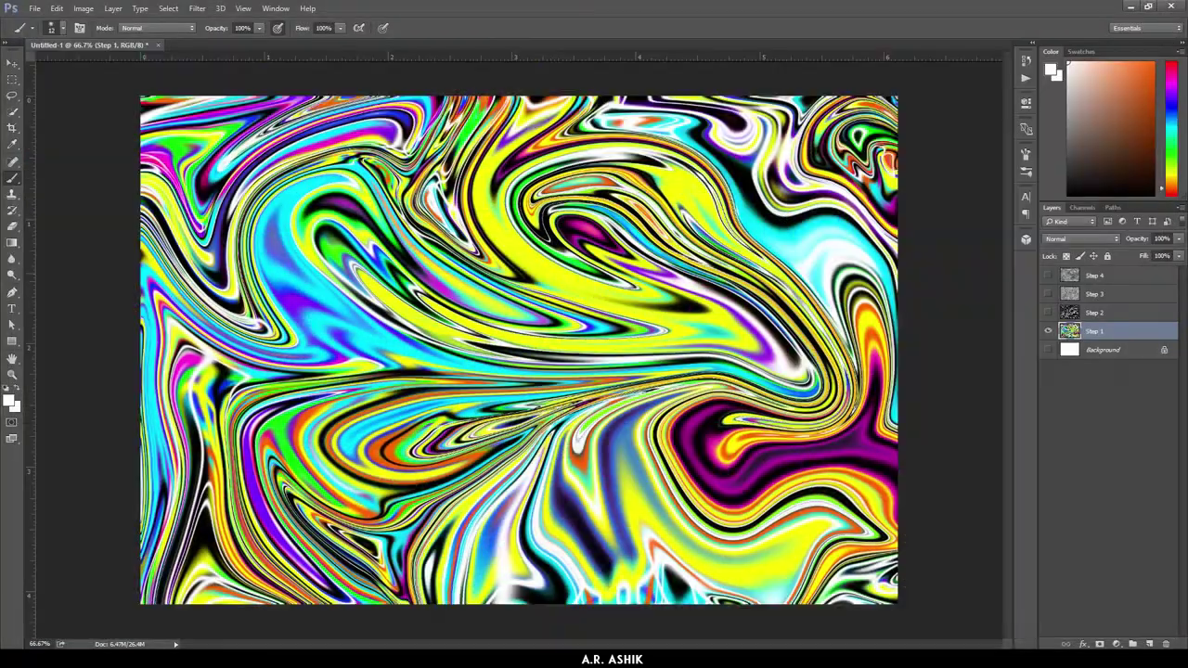
Step: Select the Background layer and place the ice-crystal photo into the document
click(1099, 353)
text(Bonus)
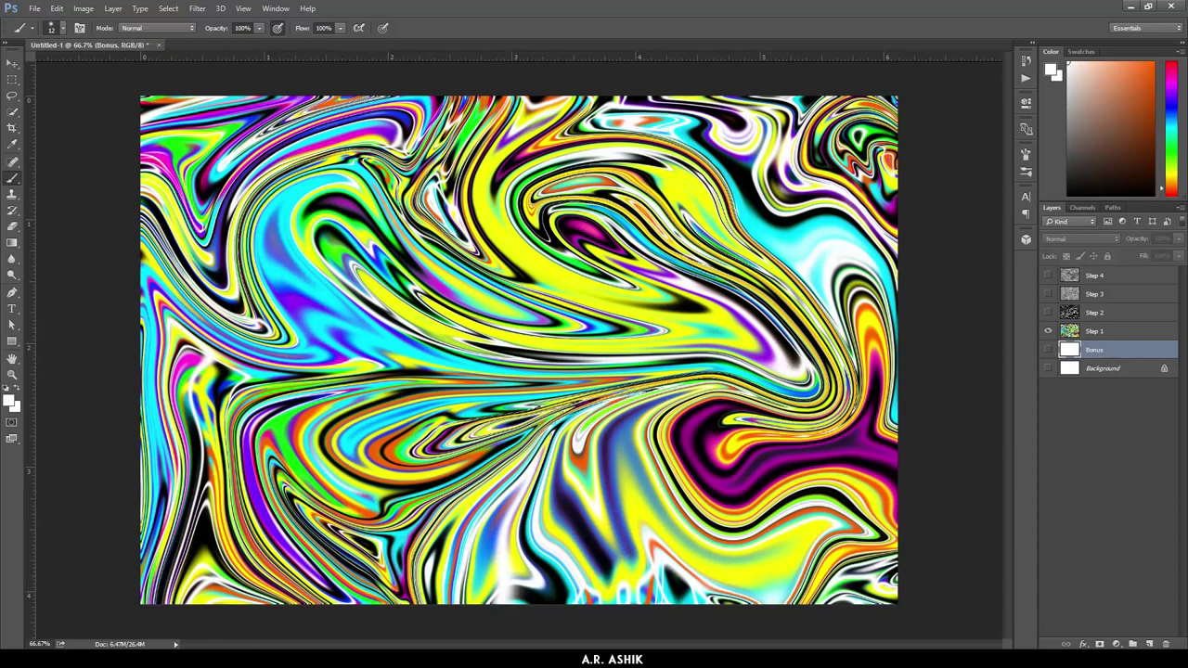
key(ctrl+o)
click(348, 213)
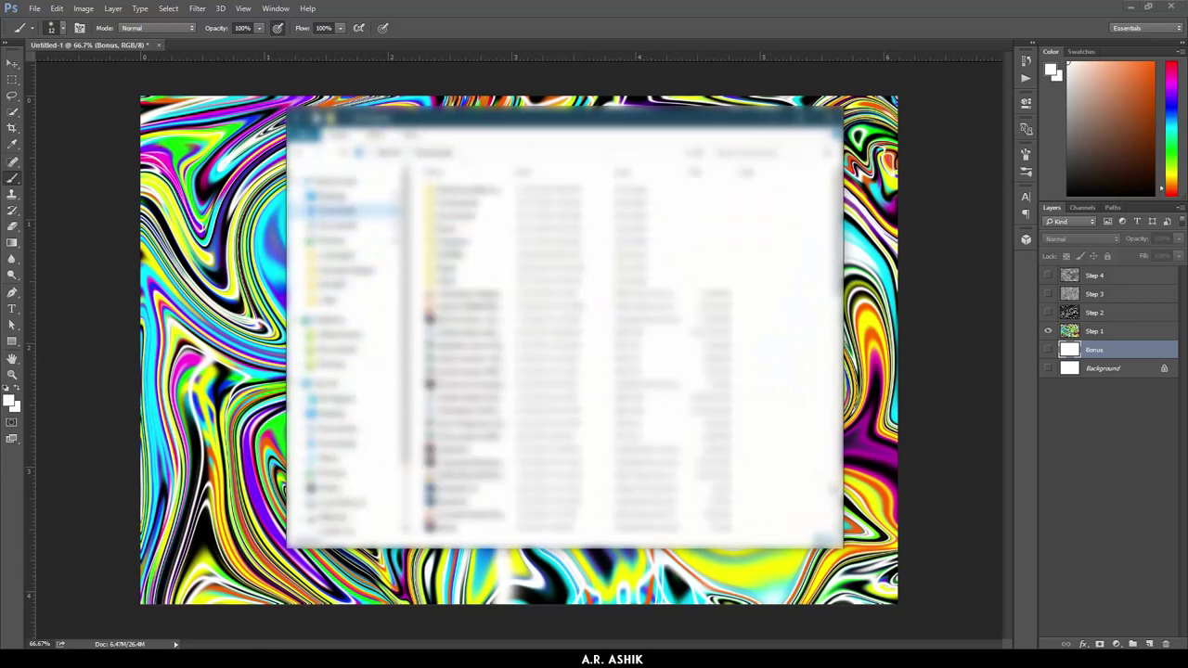
key(ctrl+shift+2)
scroll(728, 422, down, 2)
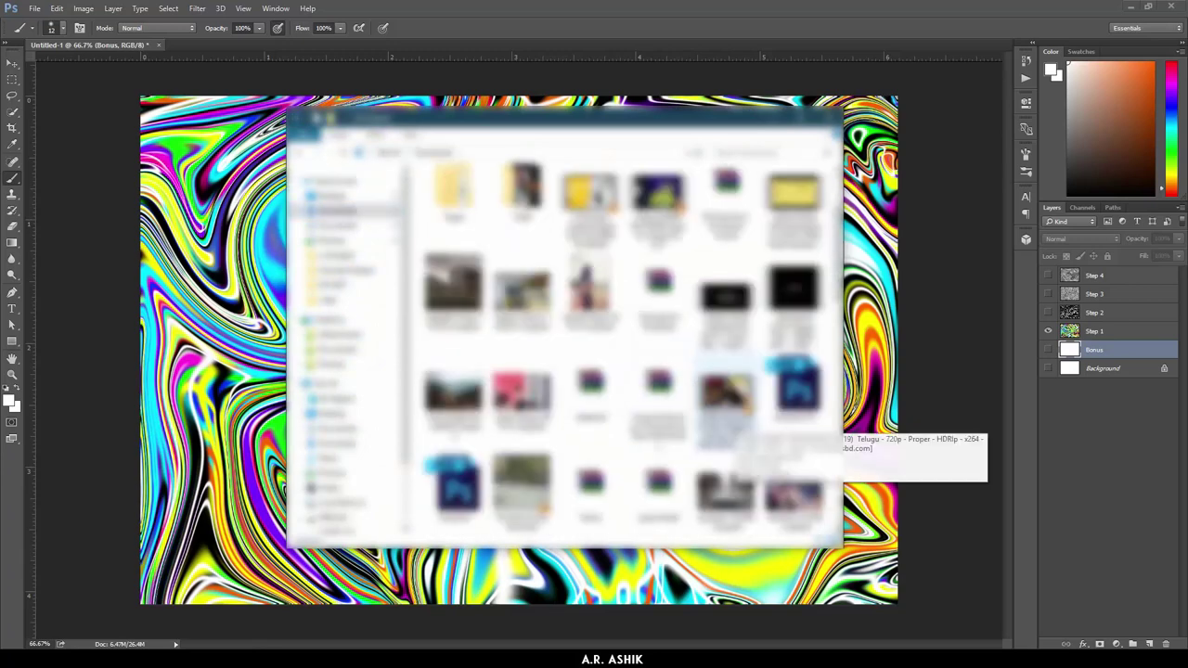
scroll(729, 422, down, 2)
scroll(729, 422, down, 2)
scroll(728, 422, down, 2)
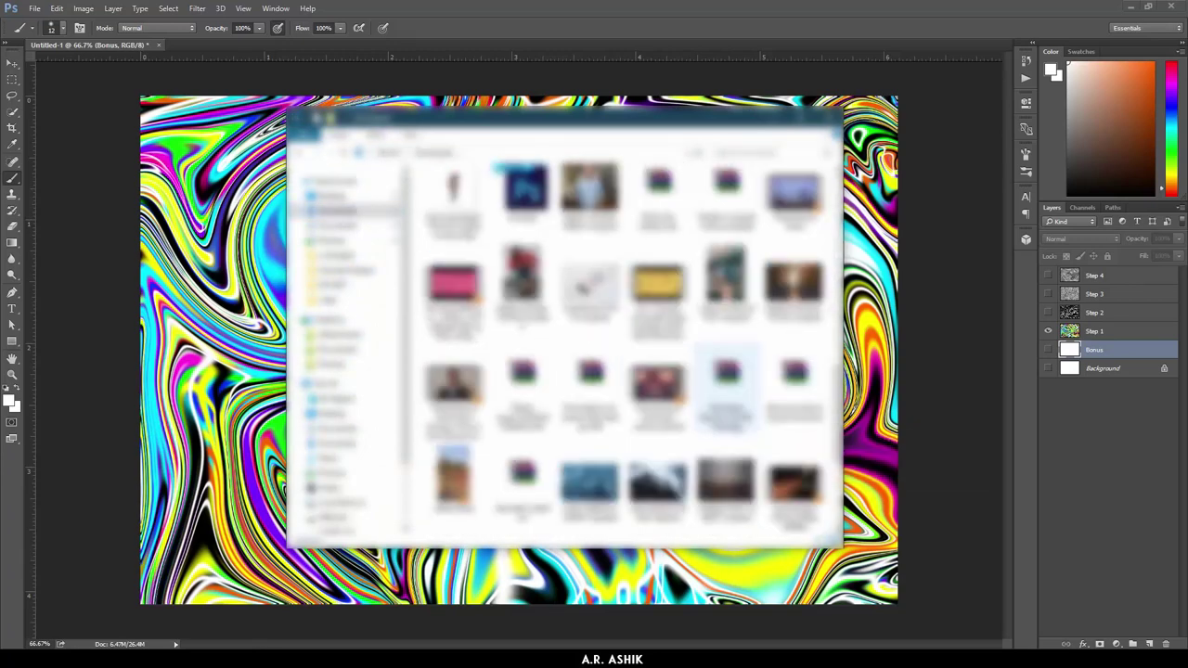
scroll(728, 422, down, 2)
double_click(589, 279)
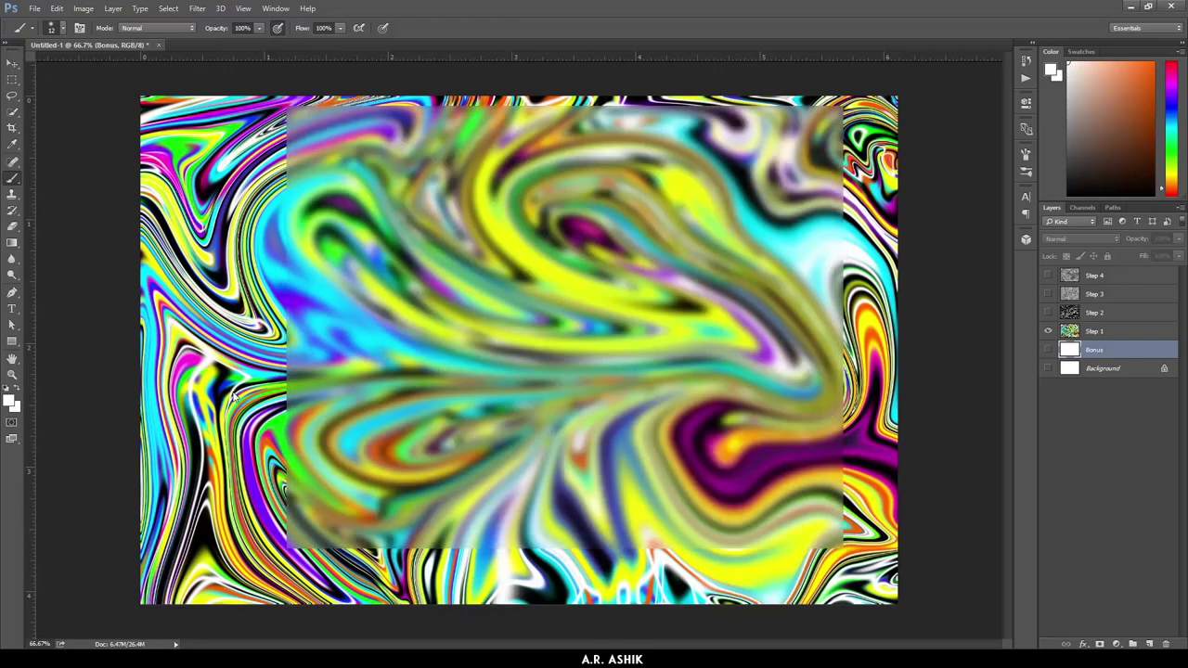
key(Return)
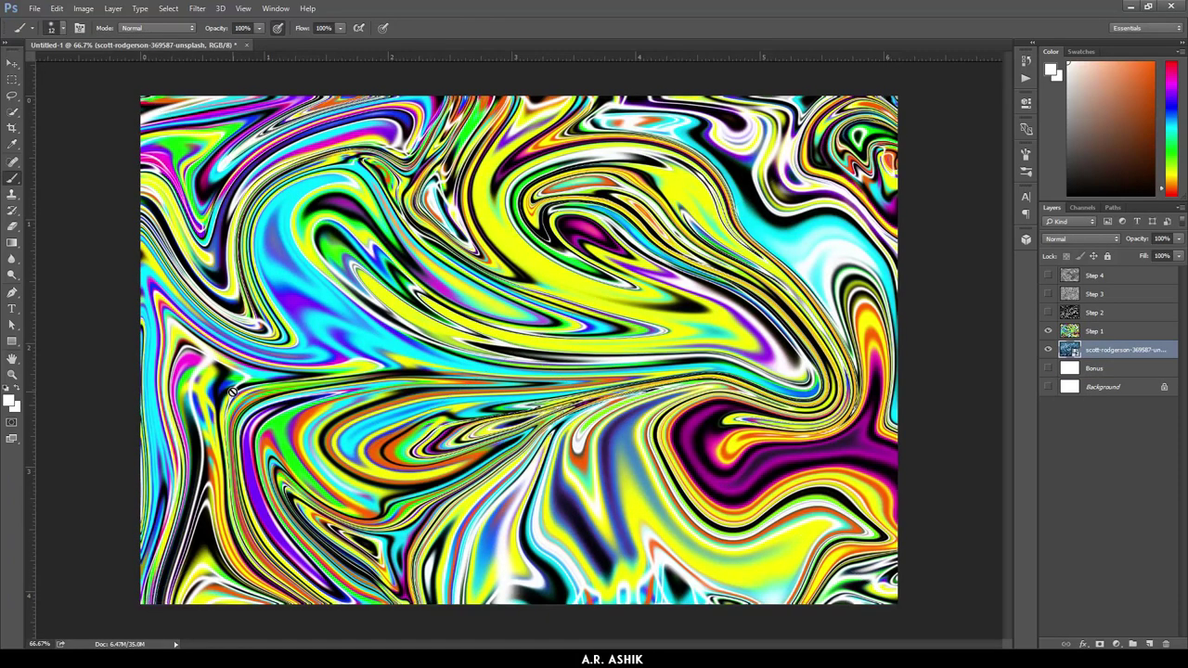
Step: Hide Step 1, scale the ice photo to cover the canvas, and open Liquify on it
click(1047, 331)
key(ctrl+t)
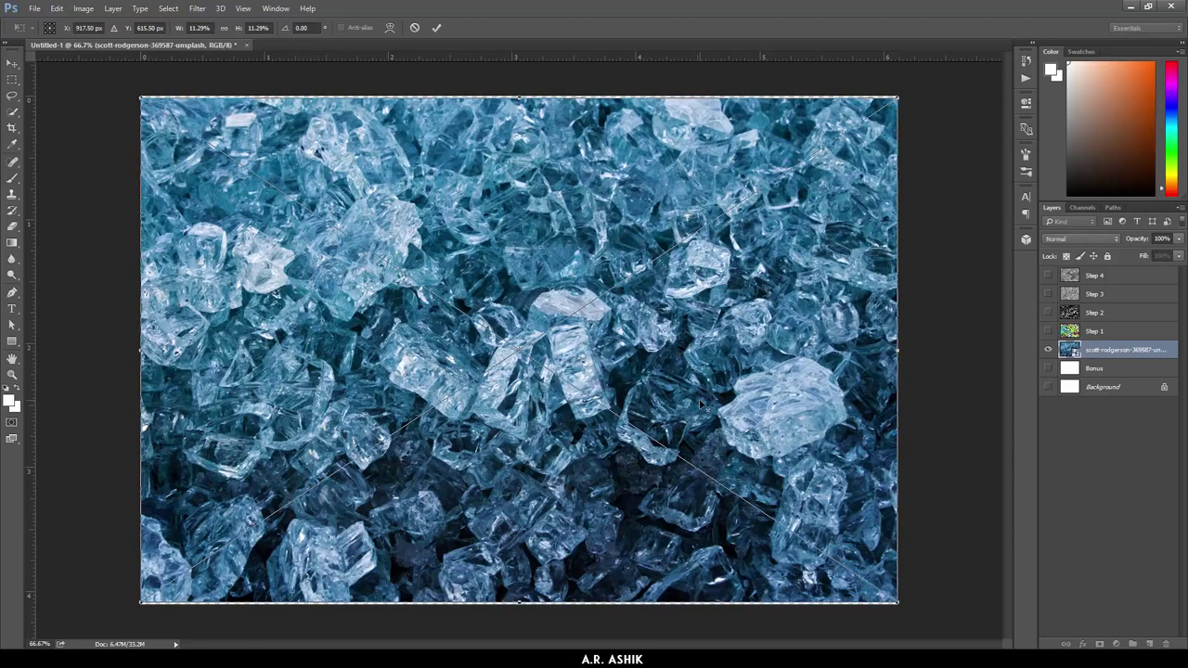
drag(903, 602, 911, 612)
key(b)
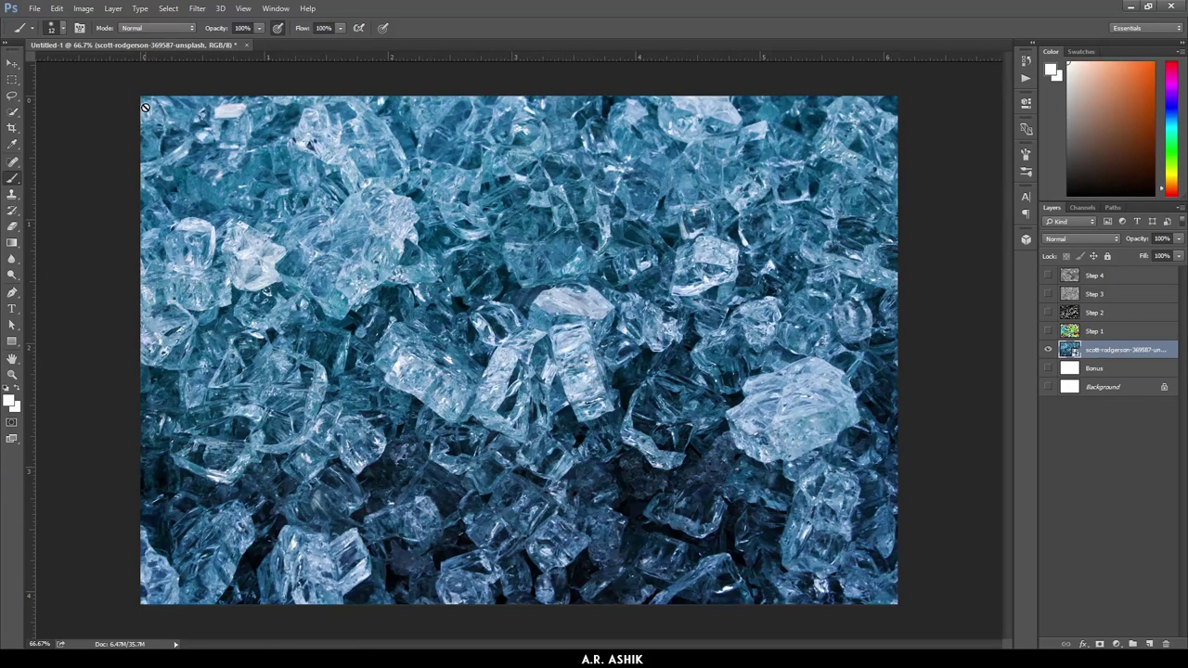
click(196, 8)
click(214, 102)
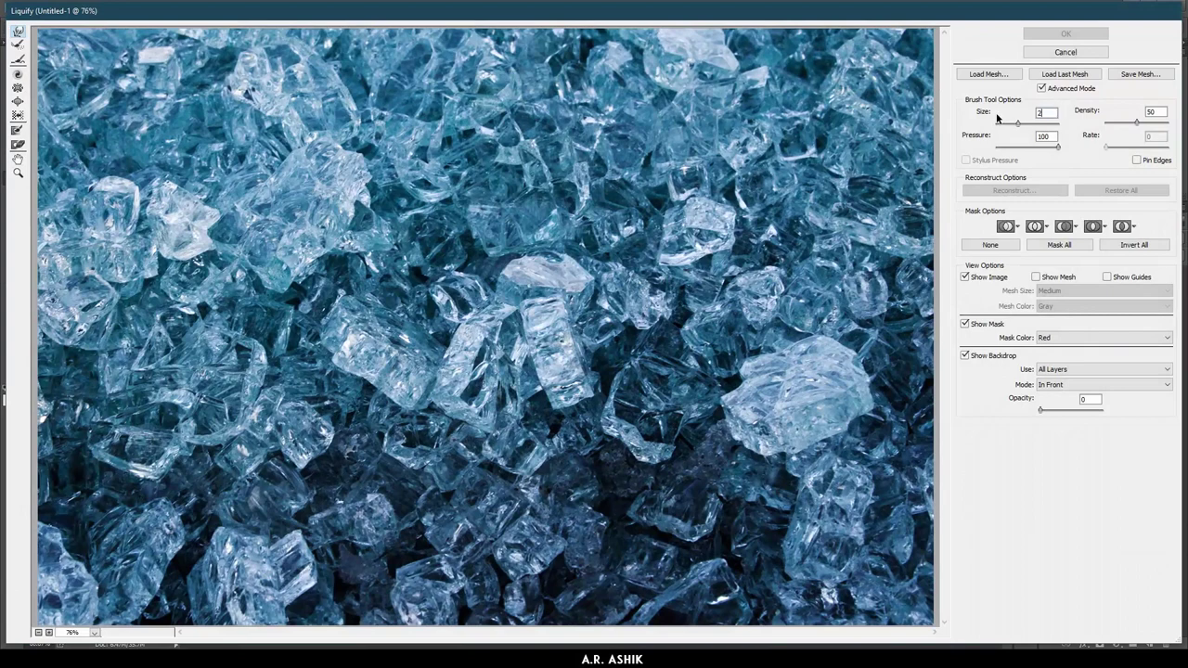
text(00)
Step: Warp the ice into blue-and-white marble swirls at brush sizes 200 then 600, and apply it
mouse_move(743, 157)
mouse_down()
mouse_move(733, 334)
mouse_move(538, 427)
mouse_move(390, 205)
mouse_move(334, 440)
mouse_move(427, 483)
mouse_move(390, 260)
mouse_move(436, 566)
mouse_move(55, 353)
mouse_move(93, 112)
mouse_move(55, 548)
mouse_move(139, 204)
mouse_move(102, 78)
mouse_move(65, 436)
mouse_move(817, 139)
mouse_move(789, 93)
mouse_move(557, 269)
mouse_move(817, 436)
mouse_move(910, 548)
mouse_move(872, 372)
mouse_move(733, 608)
mouse_move(223, 612)
mouse_move(357, 487)
mouse_move(427, 176)
mouse_move(315, 381)
mouse_move(724, 65)
mouse_move(186, 56)
mouse_move(474, 120)
mouse_move(566, 561)
mouse_move(102, 278)
mouse_move(74, 445)
mouse_move(325, 297)
mouse_move(751, 148)
mouse_move(779, 343)
mouse_move(882, 260)
mouse_move(919, 260)
mouse_move(836, 93)
mouse_move(891, 75)
mouse_move(186, 75)
mouse_up()
mouse_move(279, 65)
mouse_down()
mouse_move(307, 65)
mouse_move(213, 102)
mouse_move(93, 279)
mouse_move(69, 353)
mouse_move(70, 603)
mouse_move(835, 538)
mouse_move(914, 594)
mouse_move(891, 520)
mouse_move(399, 594)
mouse_move(233, 584)
mouse_move(659, 566)
mouse_up()
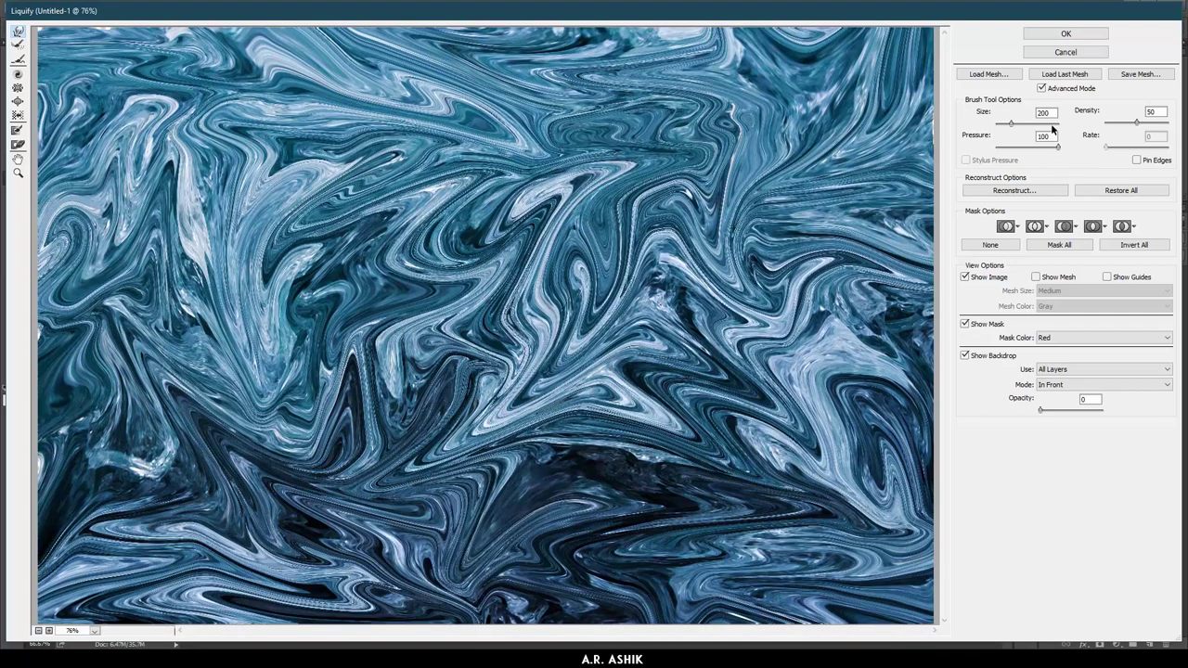
text(600)
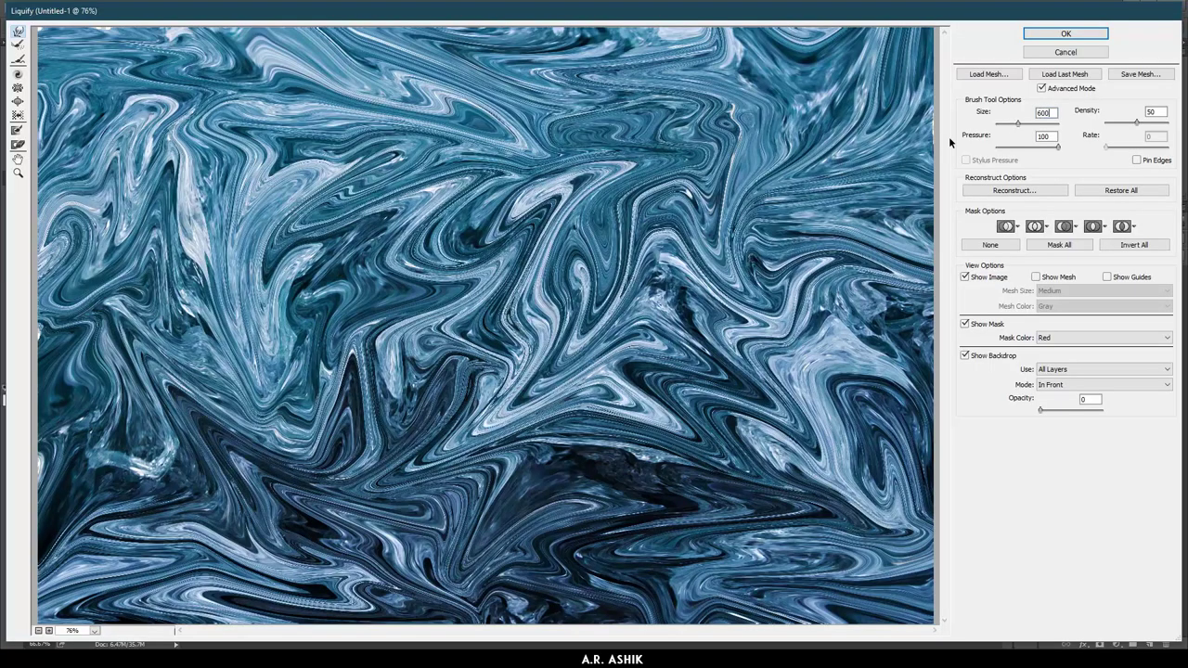
mouse_move(631, 288)
mouse_down()
mouse_move(668, 389)
mouse_move(278, 232)
mouse_move(557, 325)
mouse_up()
mouse_move(705, 279)
mouse_down()
mouse_move(668, 130)
mouse_move(278, 306)
mouse_move(761, 316)
mouse_move(742, 130)
mouse_up()
mouse_move(520, 418)
mouse_down()
mouse_move(576, 390)
mouse_move(278, 139)
mouse_move(120, 167)
mouse_move(372, 278)
mouse_move(139, 417)
mouse_move(353, 418)
mouse_move(863, 139)
mouse_move(501, 278)
mouse_move(881, 372)
mouse_move(279, 297)
mouse_move(92, 427)
mouse_move(650, 417)
mouse_move(371, 352)
mouse_move(761, 316)
mouse_move(631, 269)
mouse_move(742, 306)
mouse_up()
mouse_move(909, 251)
mouse_down()
mouse_move(464, 353)
mouse_move(761, 204)
mouse_move(724, 242)
mouse_move(232, 353)
mouse_up()
mouse_move(291, 409)
mouse_down()
mouse_move(551, 509)
mouse_move(766, 273)
mouse_move(908, 346)
mouse_move(798, 260)
mouse_up()
drag(891, 167, 928, 149)
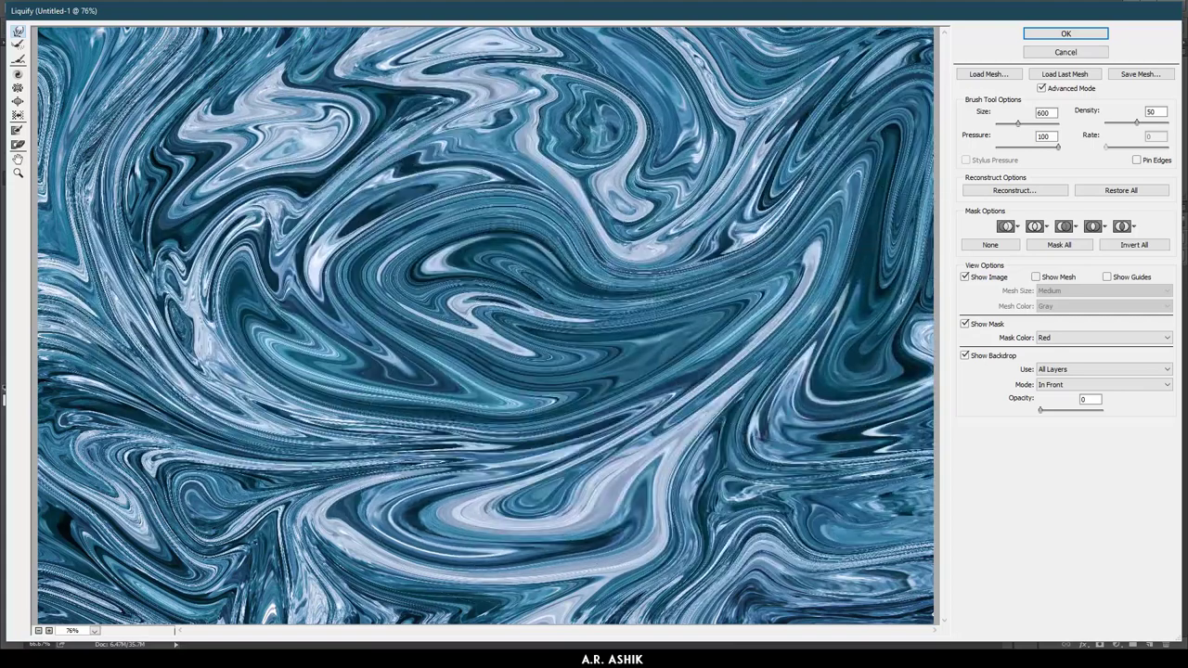
click(1103, 36)
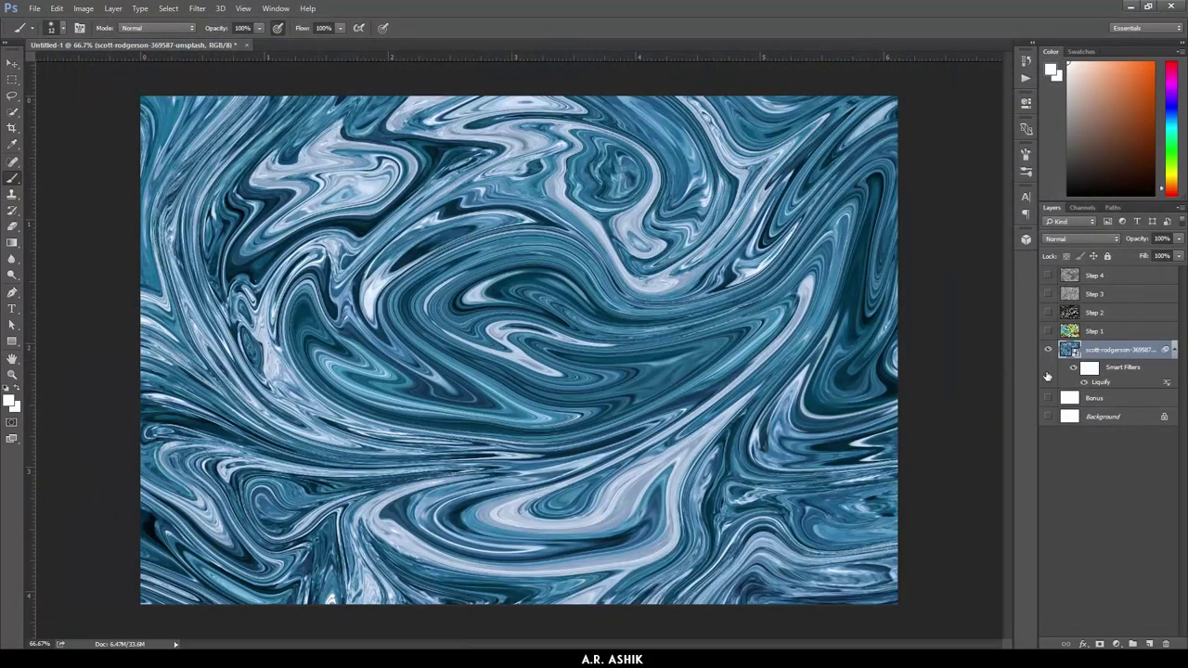
Step: Duplicate the liquified ice layer, hide the copy's Liquify filter, and convert the copy to a smart object
click(1083, 382)
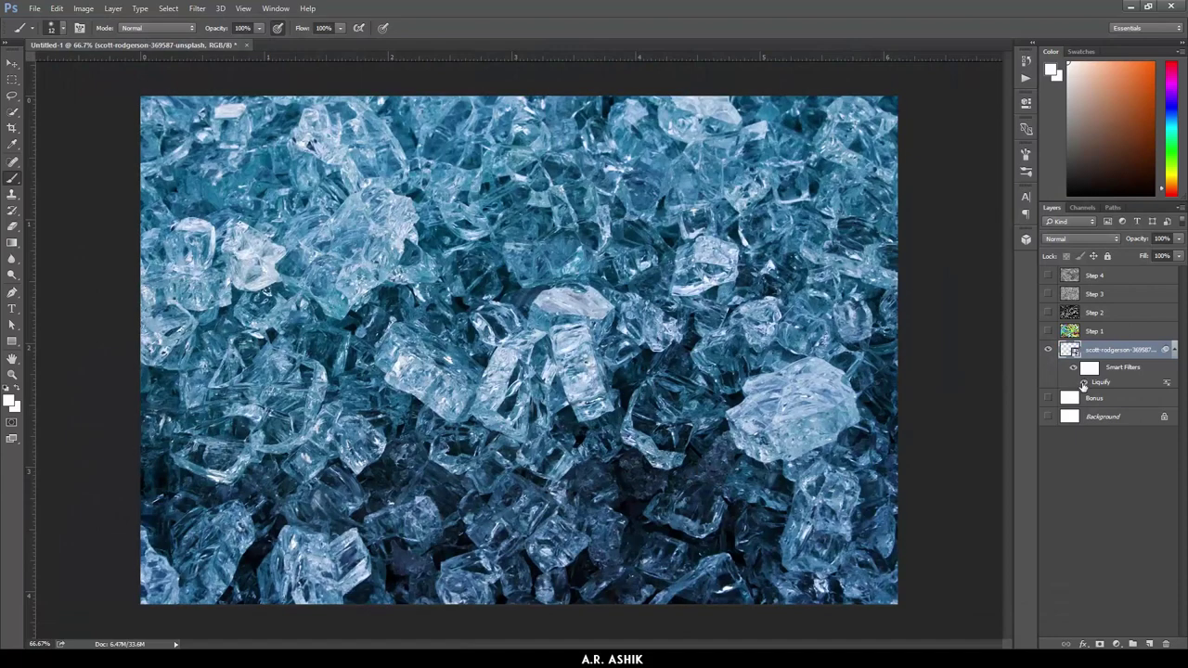
click(1083, 383)
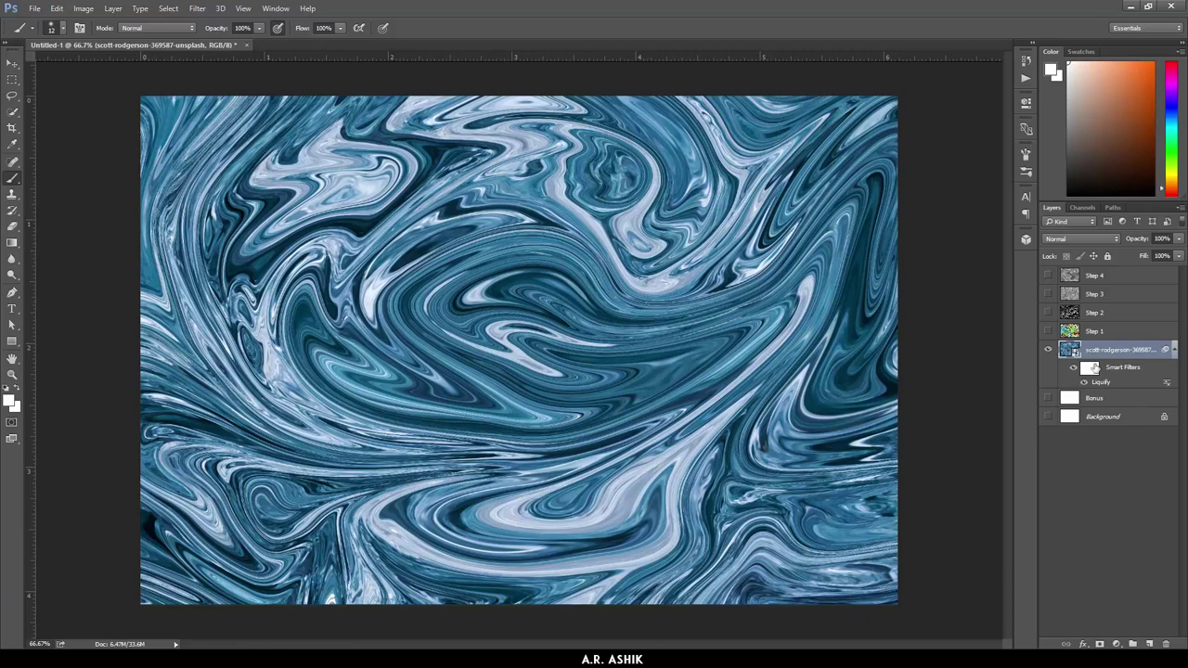
key(ctrl+j)
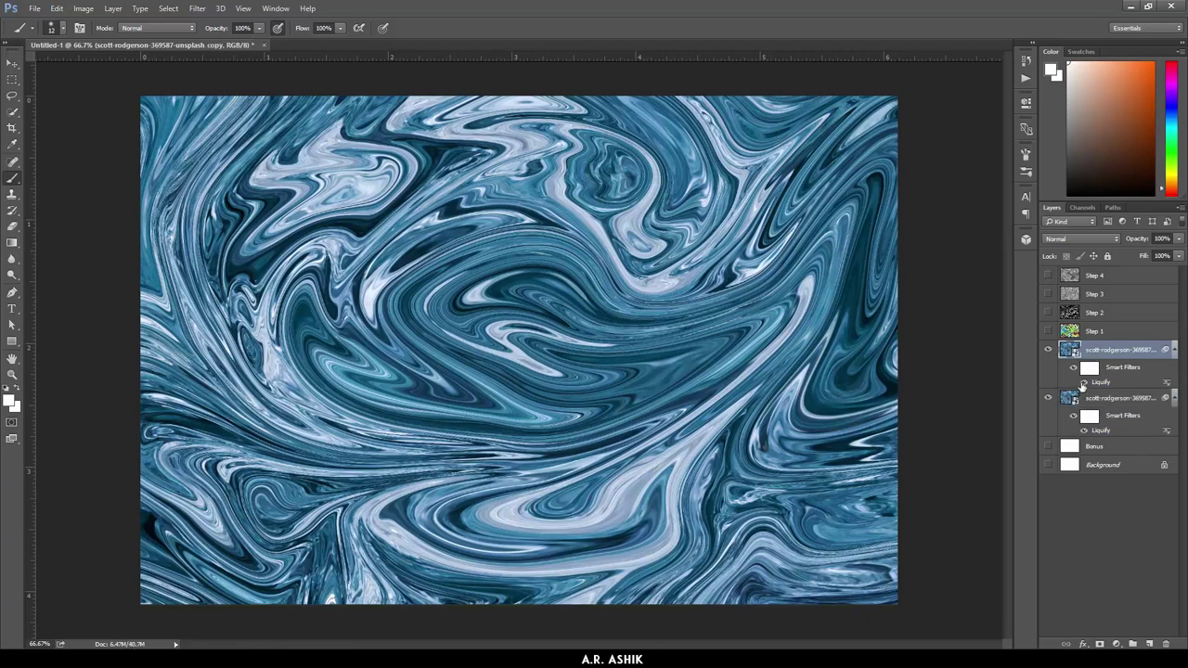
click(1083, 382)
right_click(1111, 354)
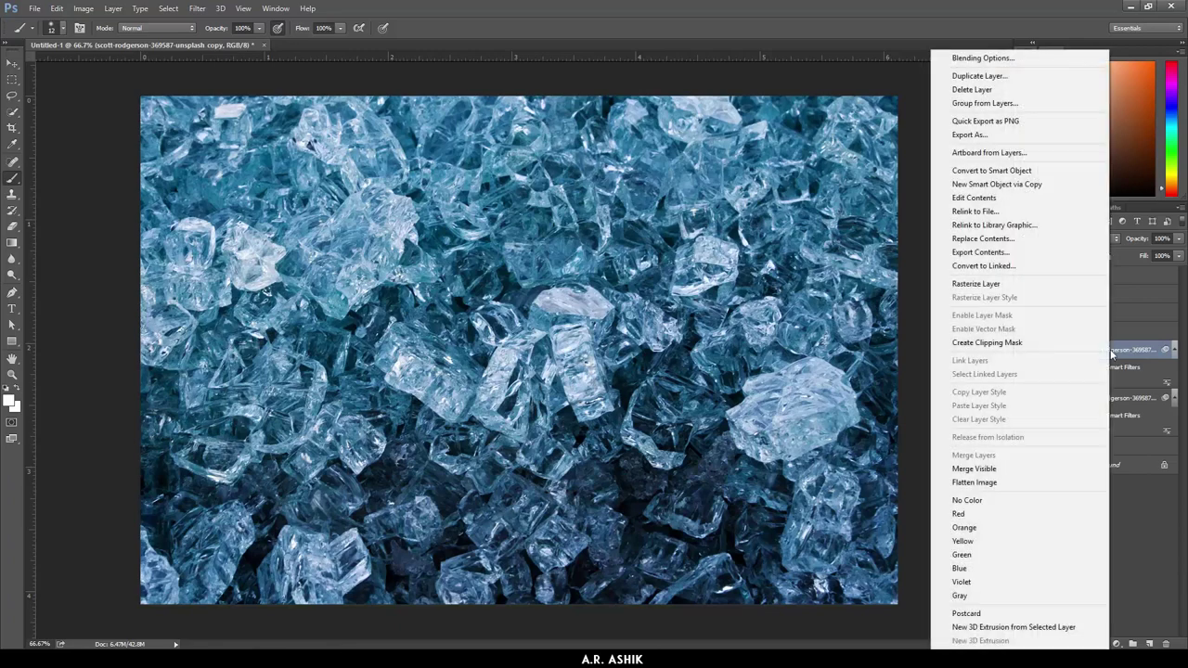
click(1000, 172)
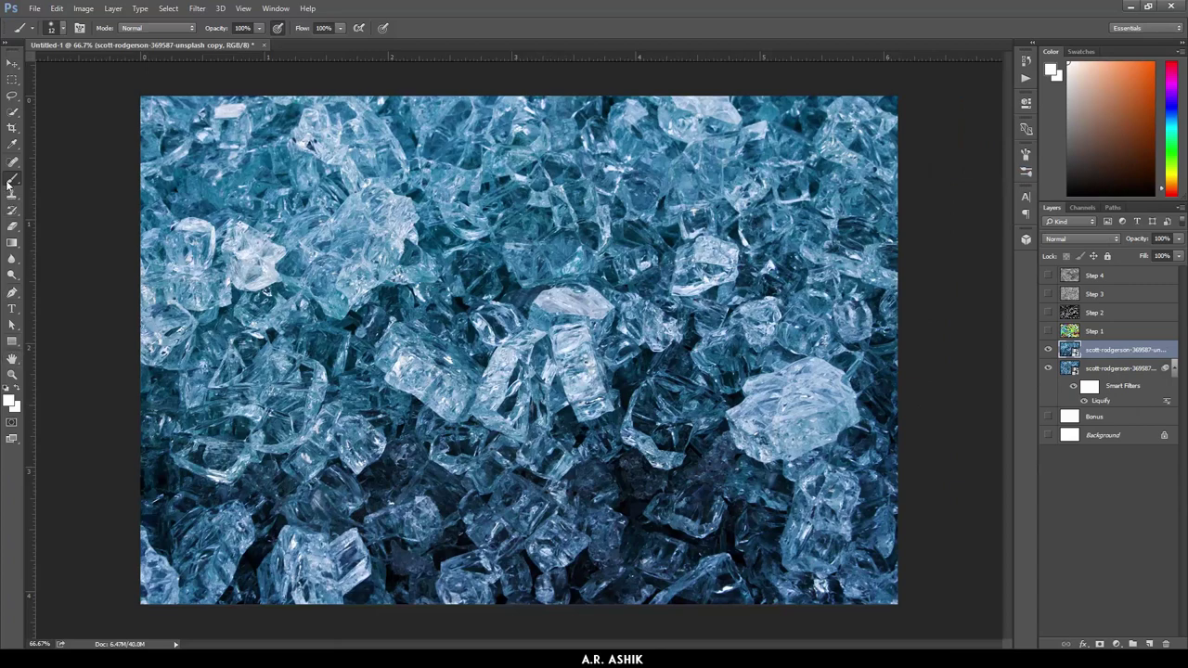
Step: Pick a pink foreground colour, rasterize the ice copy, and paint a pink zigzag across it
click(9, 398)
text(fe6000)
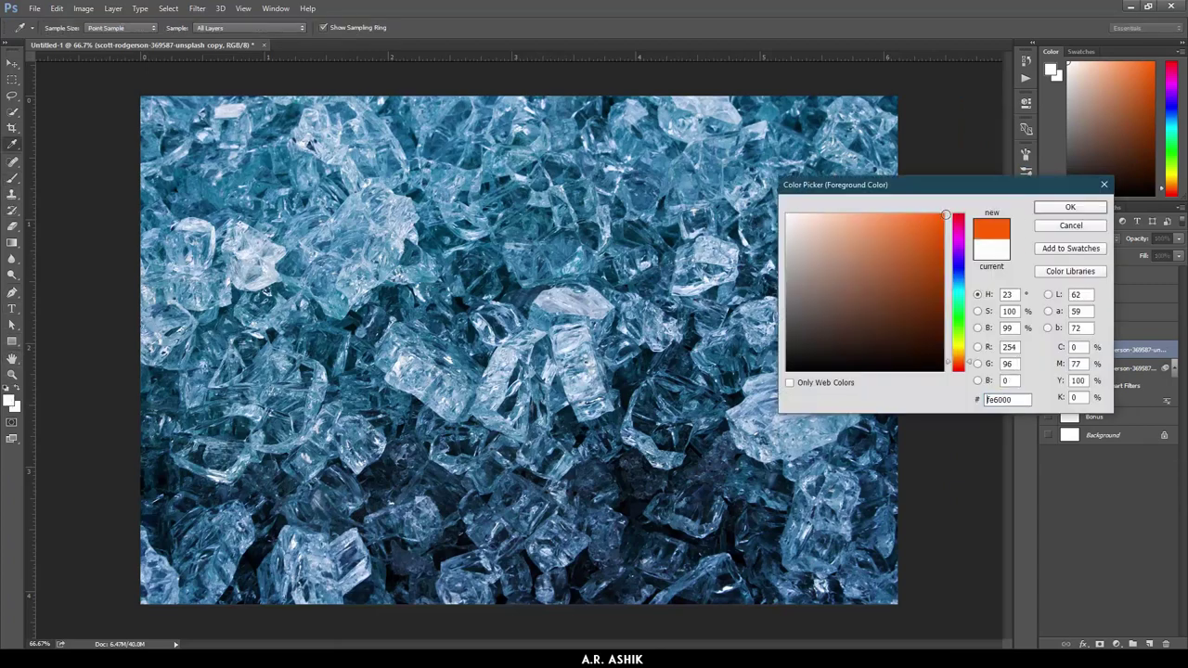
click(957, 231)
click(1069, 206)
key(b)
click(359, 285)
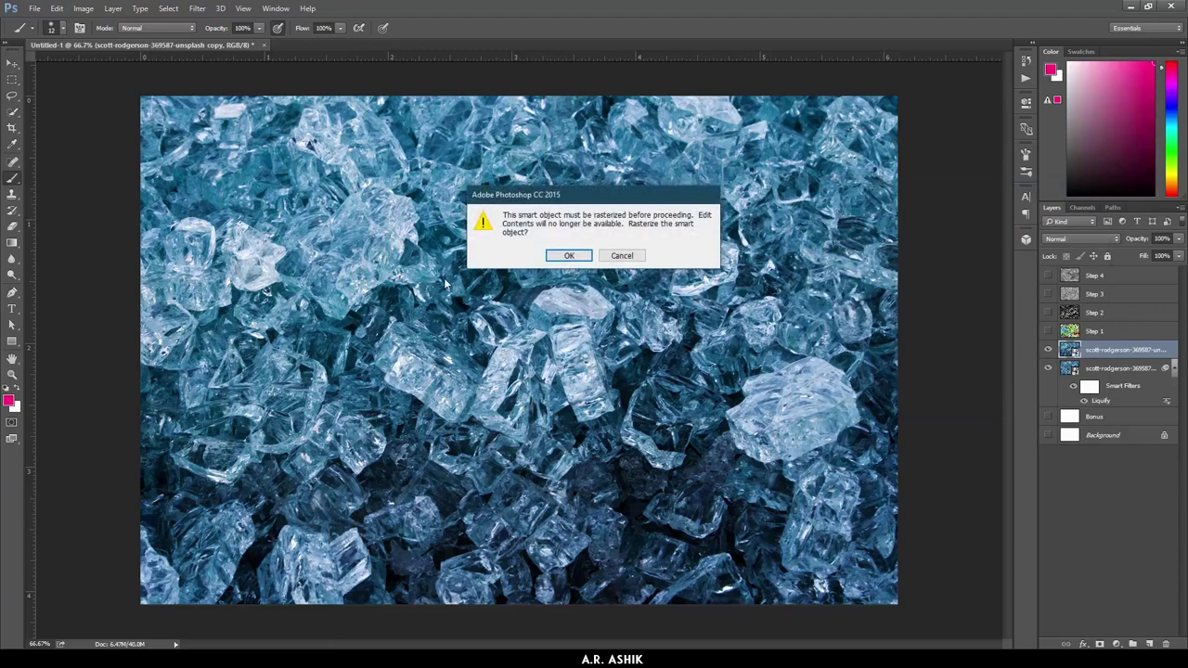
click(567, 256)
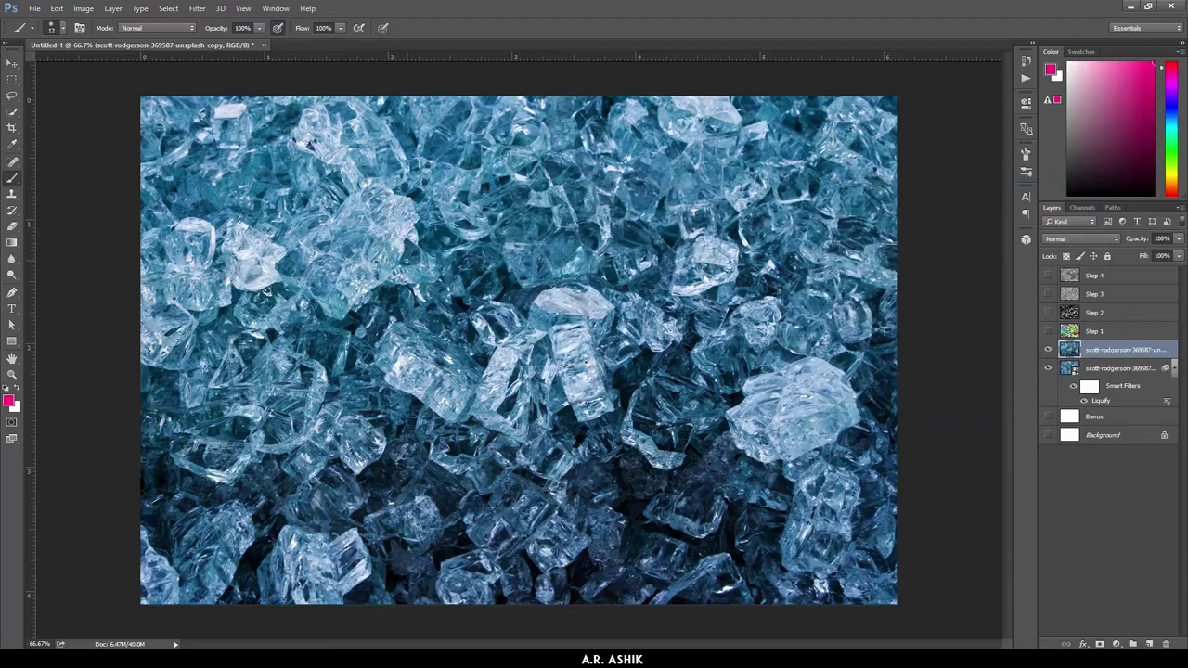
mouse_move(532, 296)
mouse_down()
mouse_move(694, 377)
mouse_move(902, 184)
mouse_up()
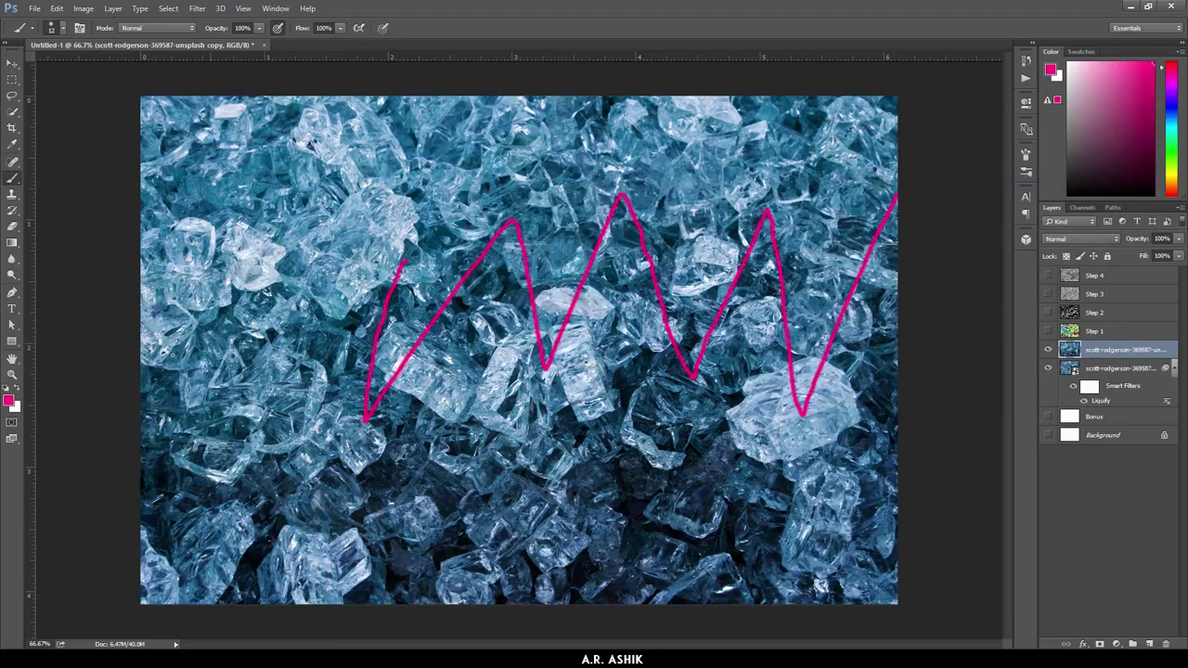
Step: Switch to a bright saturated blue and paint a blue zigzag across the image
click(11, 401)
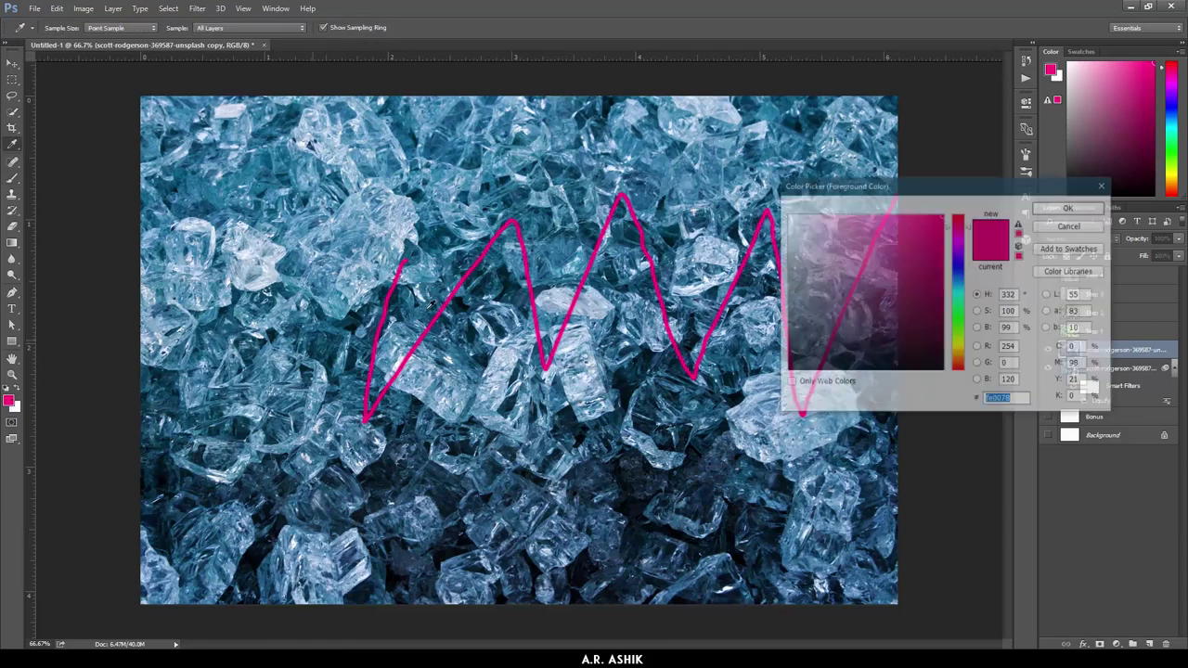
click(956, 271)
click(274, 436)
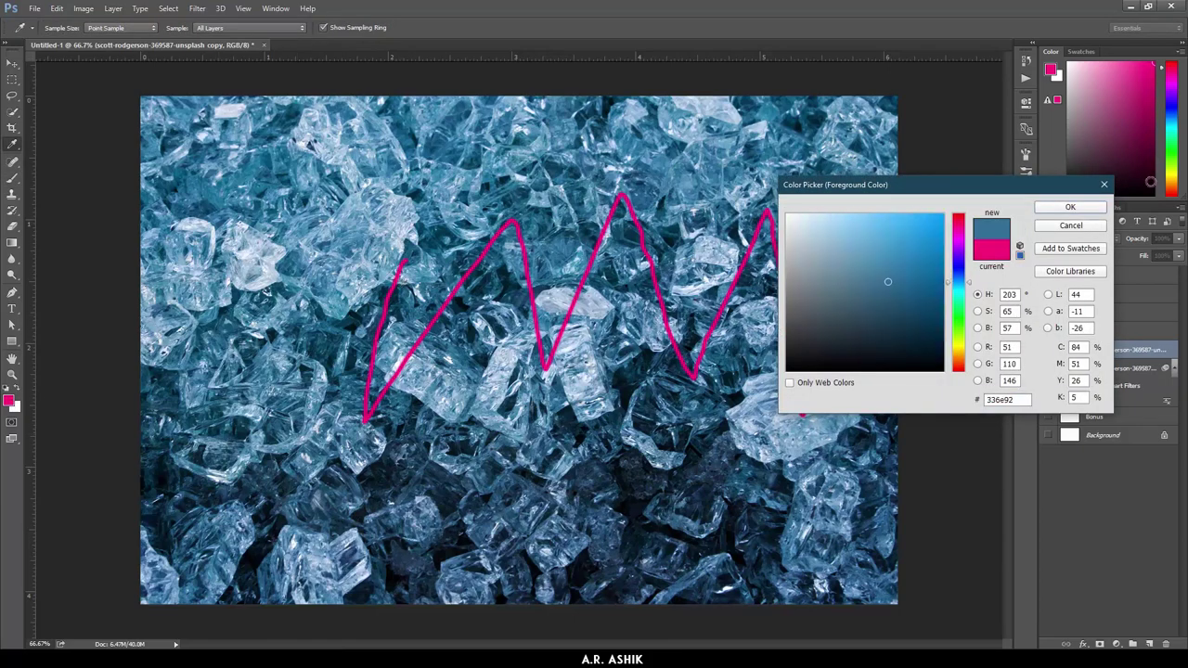
click(957, 278)
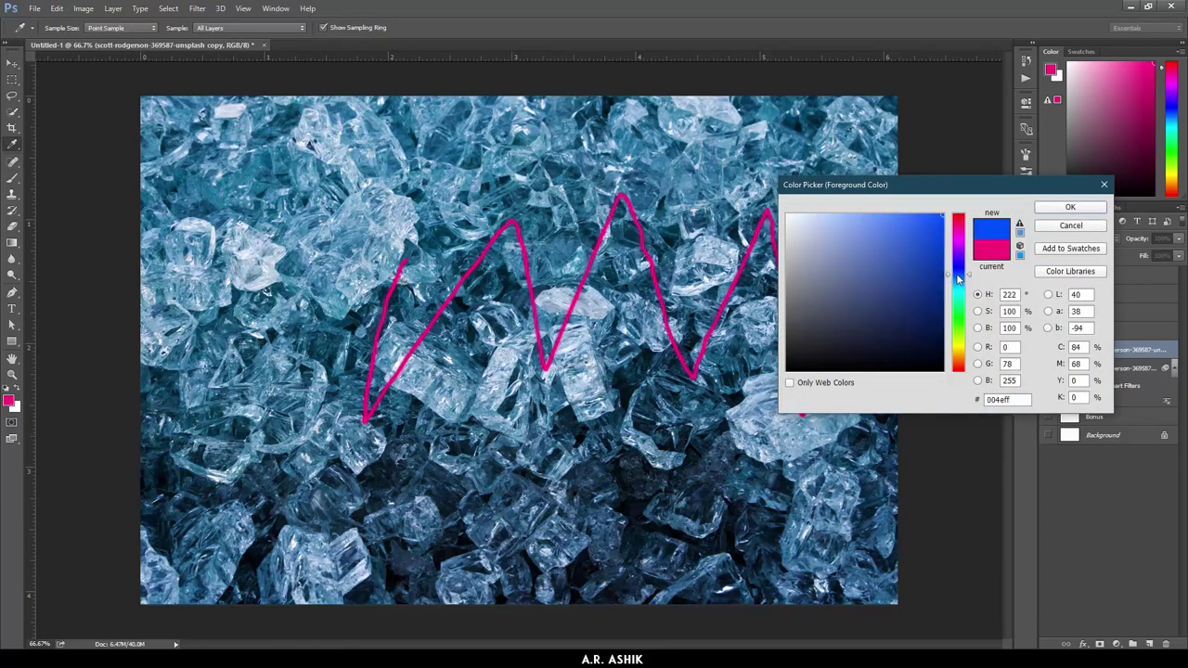
click(1069, 206)
key(b)
mouse_move(316, 275)
mouse_down()
mouse_move(683, 381)
mouse_move(839, 186)
mouse_up()
Step: Switch to bright yellow and paint long yellow zigzag strokes across the canvas
click(10, 400)
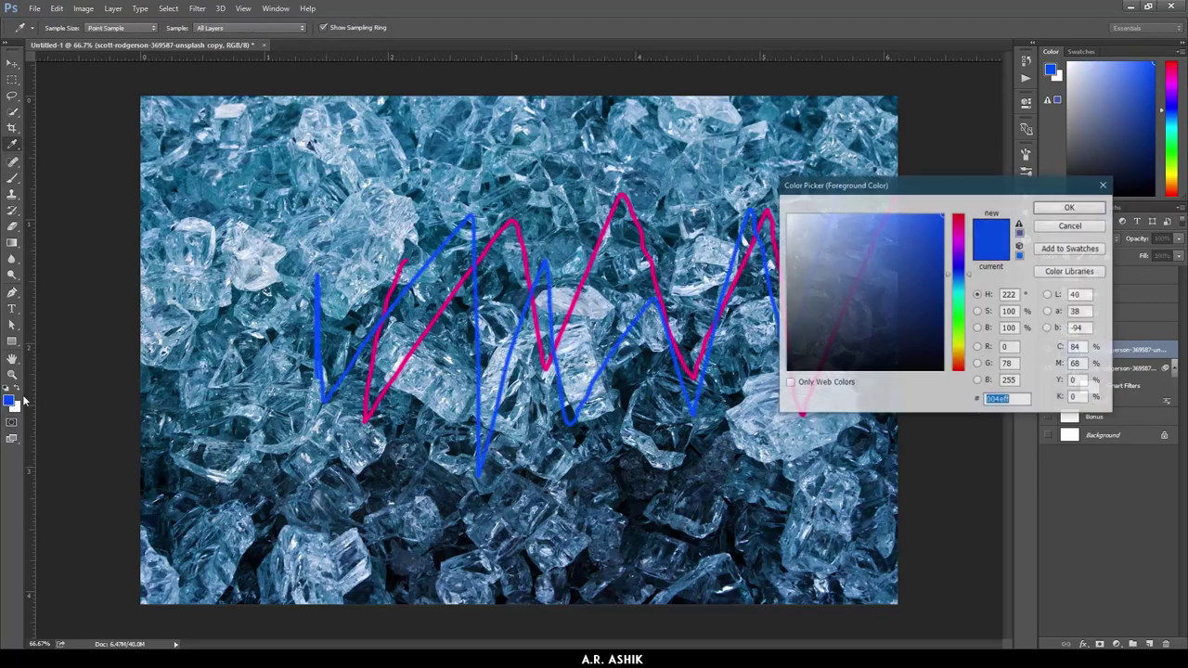
click(957, 344)
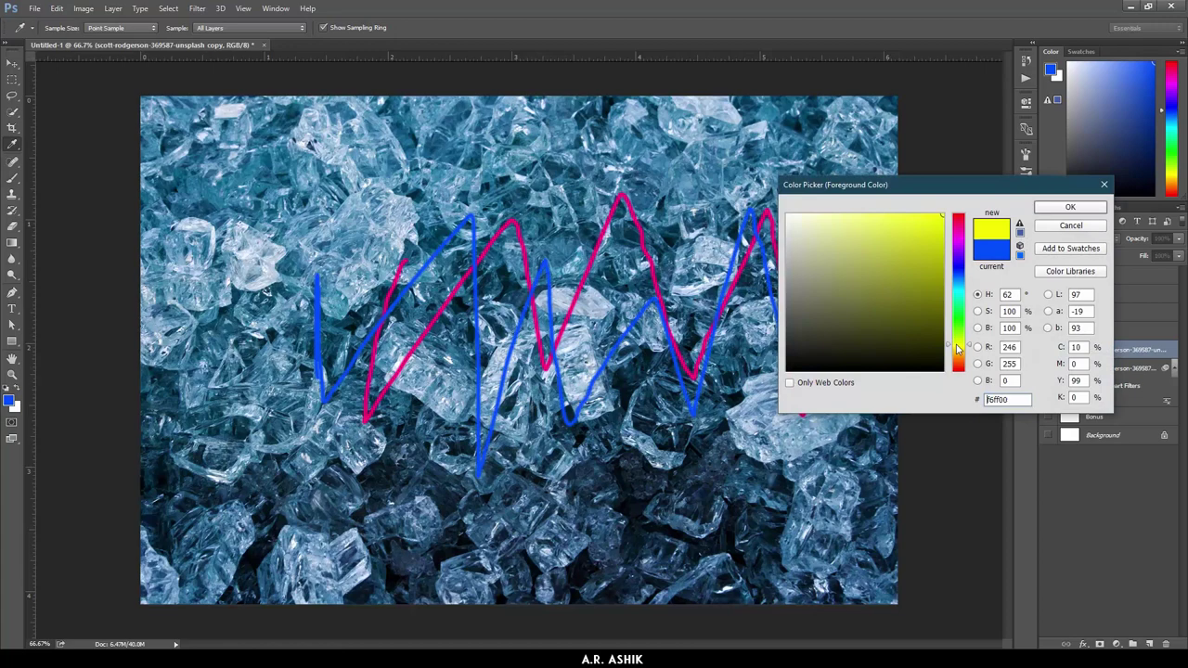
click(1069, 208)
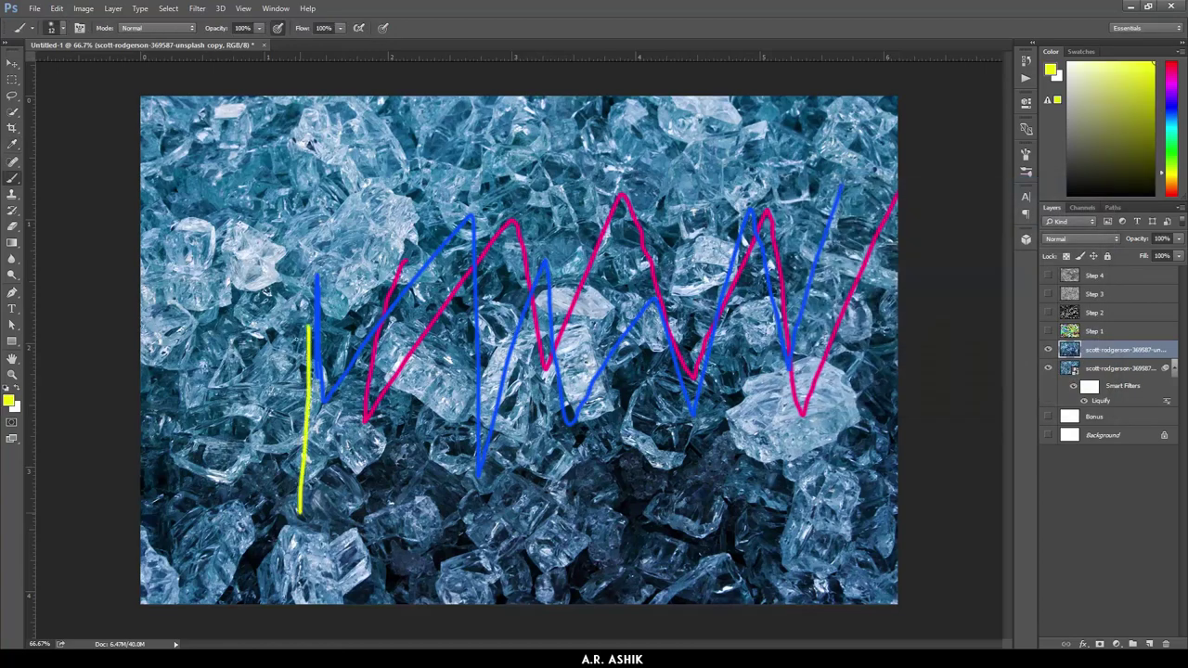
mouse_move(309, 327)
mouse_down()
mouse_move(424, 337)
mouse_move(854, 530)
mouse_move(415, 585)
mouse_up()
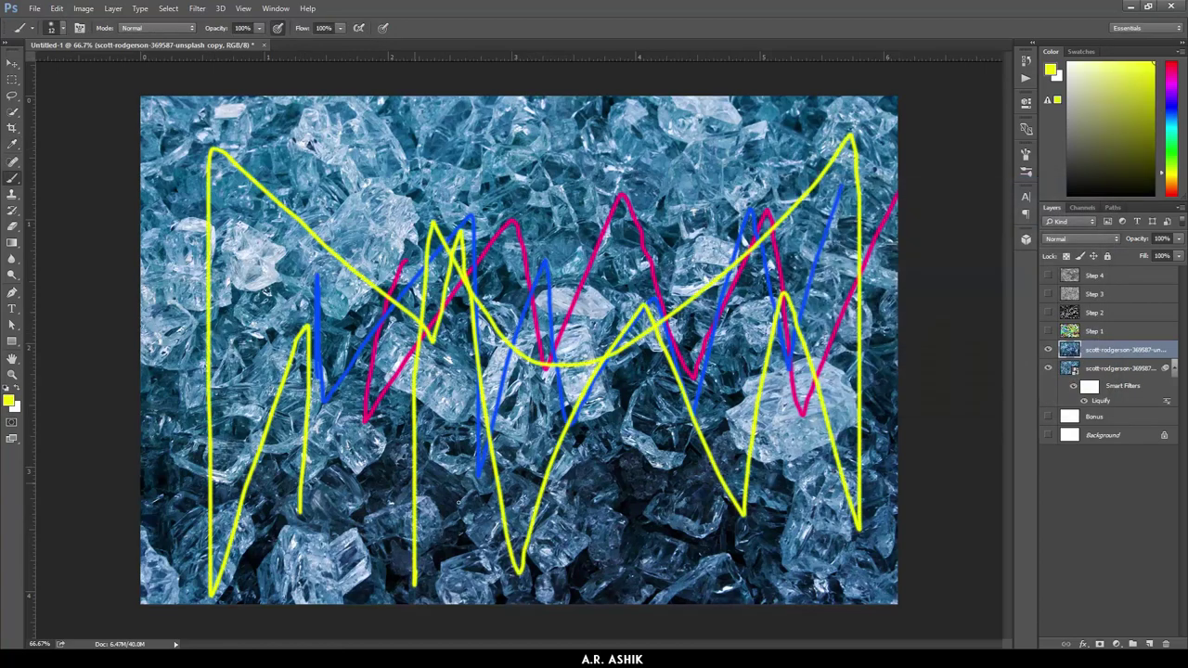
drag(457, 501, 529, 419)
Step: Open Liquify on the painted layer and swirl the coloured streaks into marbled flows at size 600
click(196, 8)
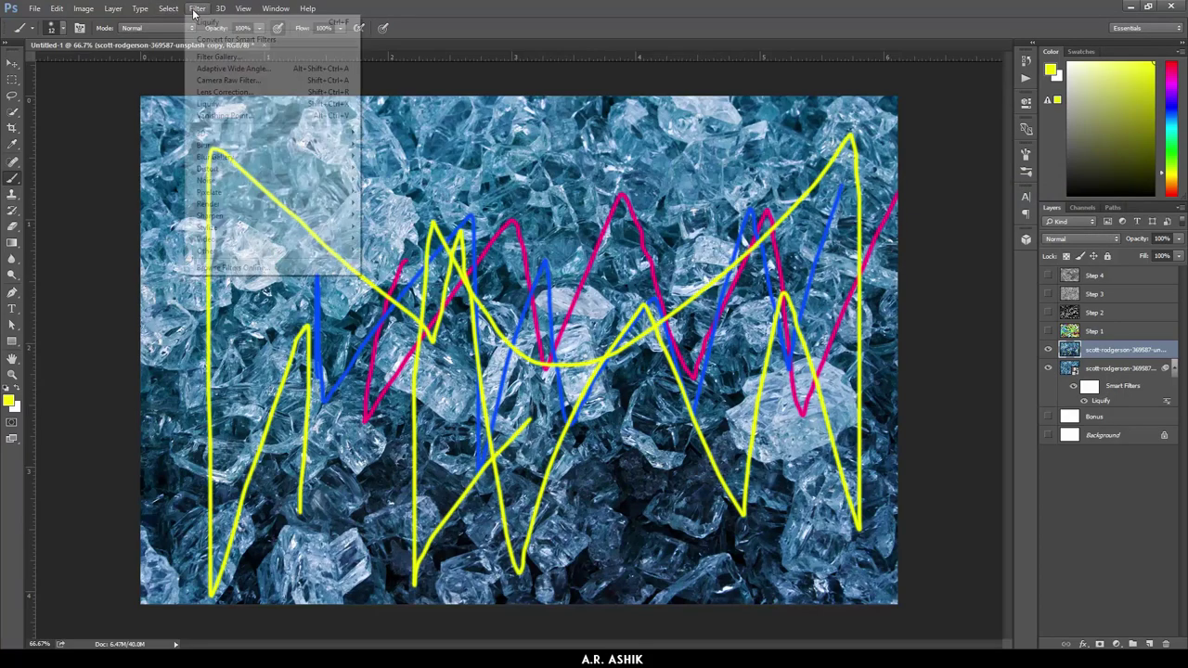
click(212, 101)
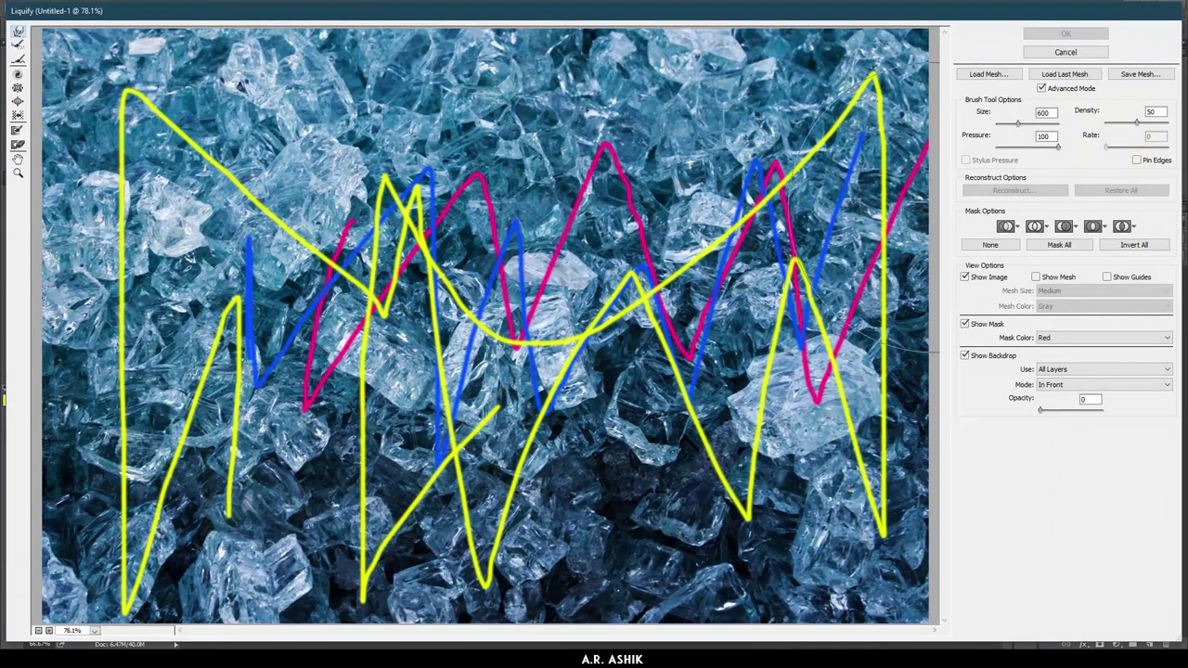
mouse_move(594, 306)
mouse_down()
mouse_move(464, 353)
mouse_move(649, 279)
mouse_move(529, 371)
mouse_move(186, 139)
mouse_up()
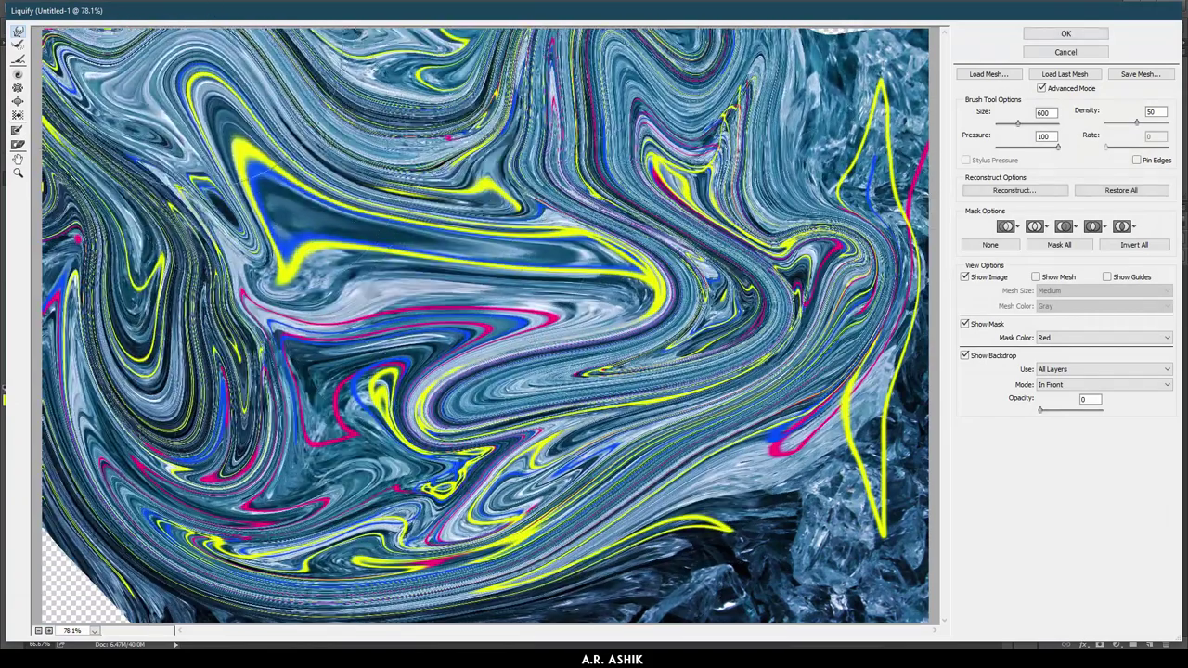
mouse_move(32, 557)
mouse_down()
mouse_move(556, 520)
mouse_move(835, 427)
mouse_move(743, 278)
mouse_move(835, 417)
mouse_move(923, 307)
mouse_up()
mouse_move(835, 417)
mouse_down()
mouse_move(279, 352)
mouse_move(325, 279)
mouse_move(733, 552)
mouse_move(501, 389)
mouse_move(371, 417)
mouse_move(325, 446)
mouse_move(557, 371)
mouse_move(649, 436)
mouse_up()
mouse_move(557, 427)
mouse_down()
mouse_move(464, 390)
mouse_move(594, 116)
mouse_move(417, 223)
mouse_move(617, 422)
mouse_move(464, 372)
mouse_move(279, 417)
mouse_move(417, 325)
mouse_move(269, 139)
mouse_up()
Step: Push large dark swirls through the centre, turn off Show Backdrop, and apply the warp
mouse_move(316, 232)
mouse_down()
mouse_move(213, 111)
mouse_move(390, 186)
mouse_move(718, 394)
mouse_move(446, 464)
mouse_move(297, 306)
mouse_move(185, 427)
mouse_move(223, 543)
mouse_move(167, 520)
mouse_move(148, 436)
mouse_move(297, 89)
mouse_move(519, 186)
mouse_move(743, 185)
mouse_move(816, 390)
mouse_move(576, 520)
mouse_move(575, 575)
mouse_move(706, 538)
mouse_move(853, 556)
mouse_up()
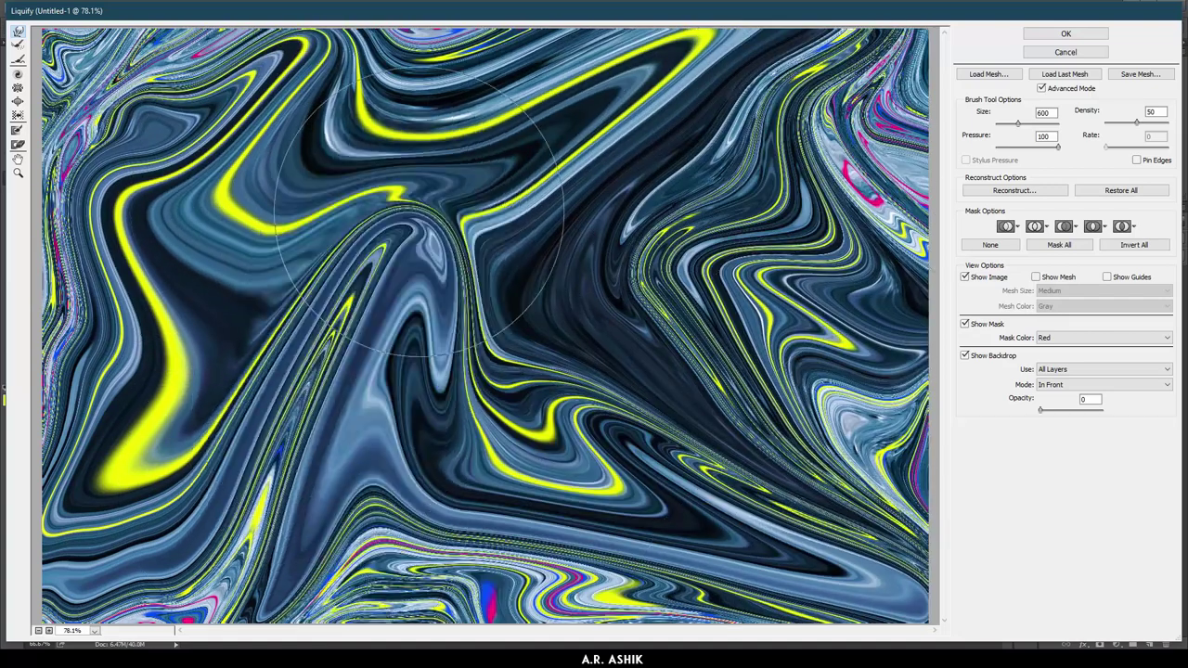
mouse_move(464, 520)
mouse_down()
mouse_move(436, 334)
mouse_move(334, 269)
mouse_up()
mouse_move(223, 446)
mouse_down()
mouse_move(186, 213)
mouse_move(733, 154)
mouse_up()
drag(520, 306, 279, 130)
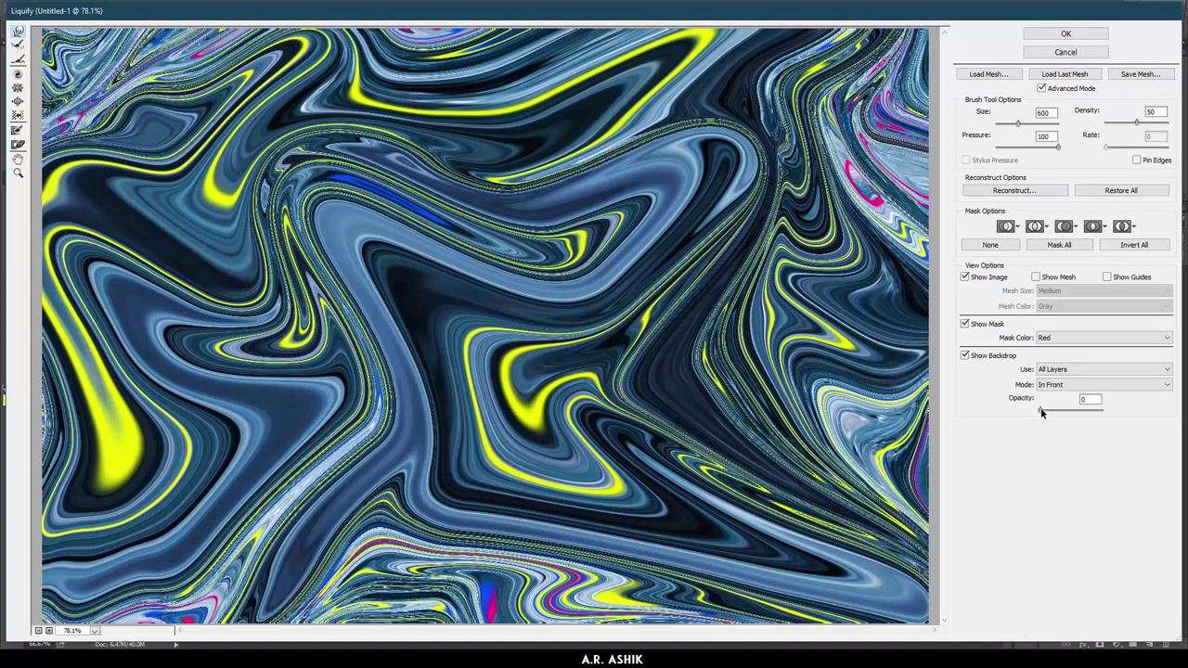
drag(1042, 413, 1102, 412)
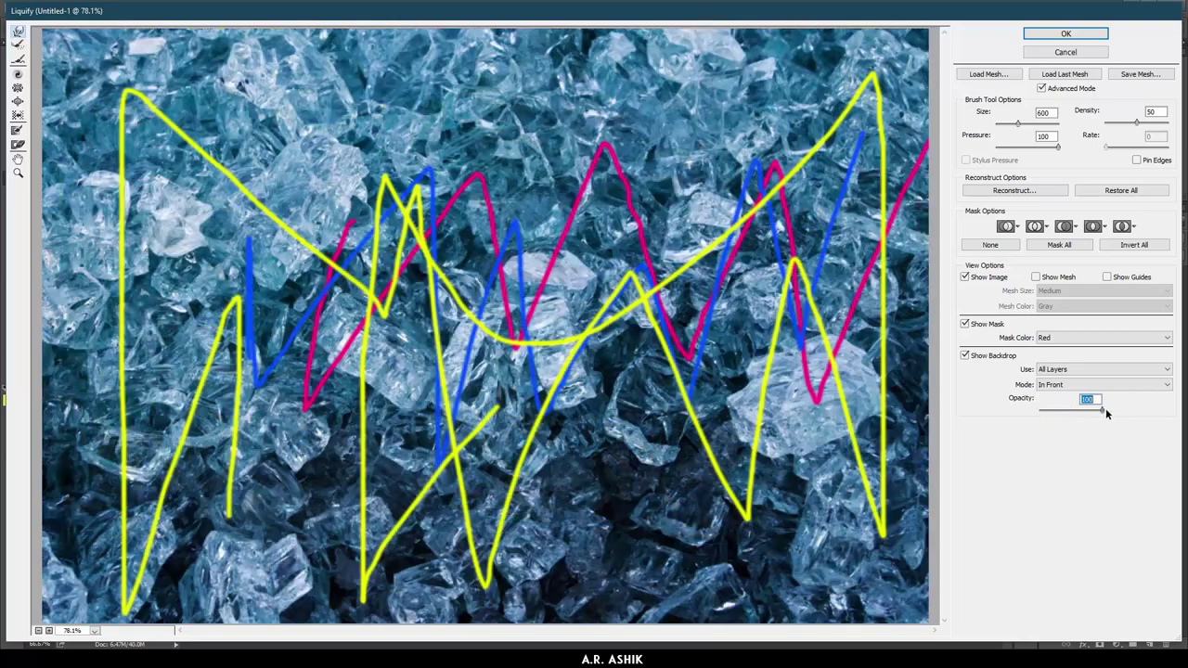
click(965, 356)
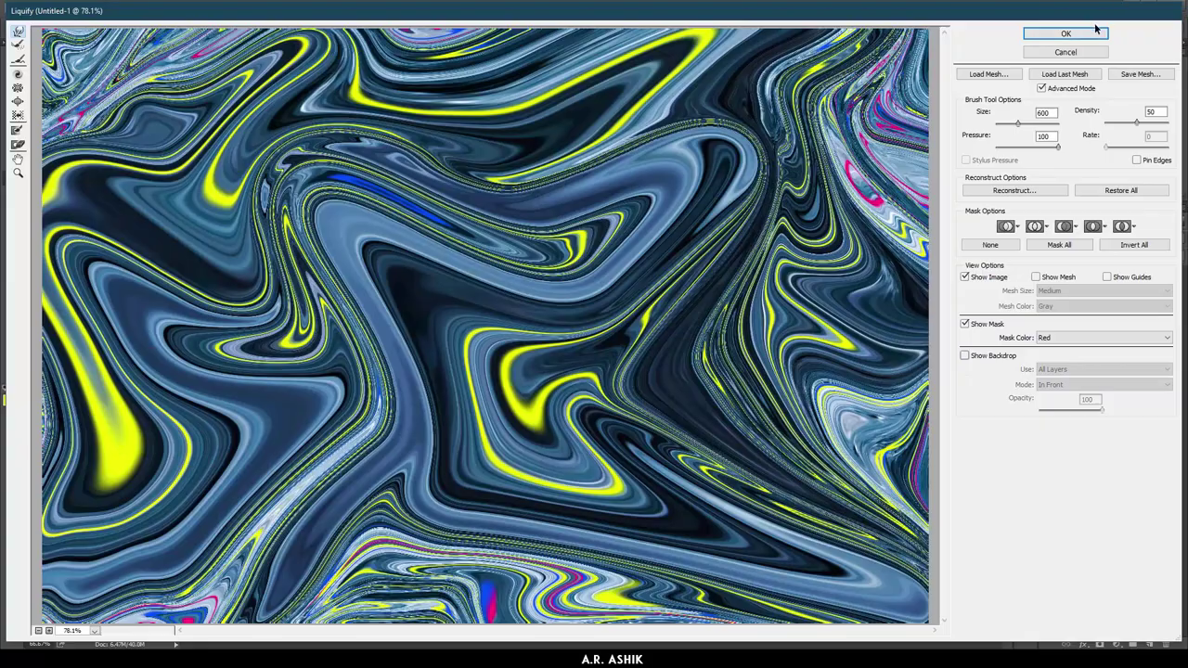
click(1094, 34)
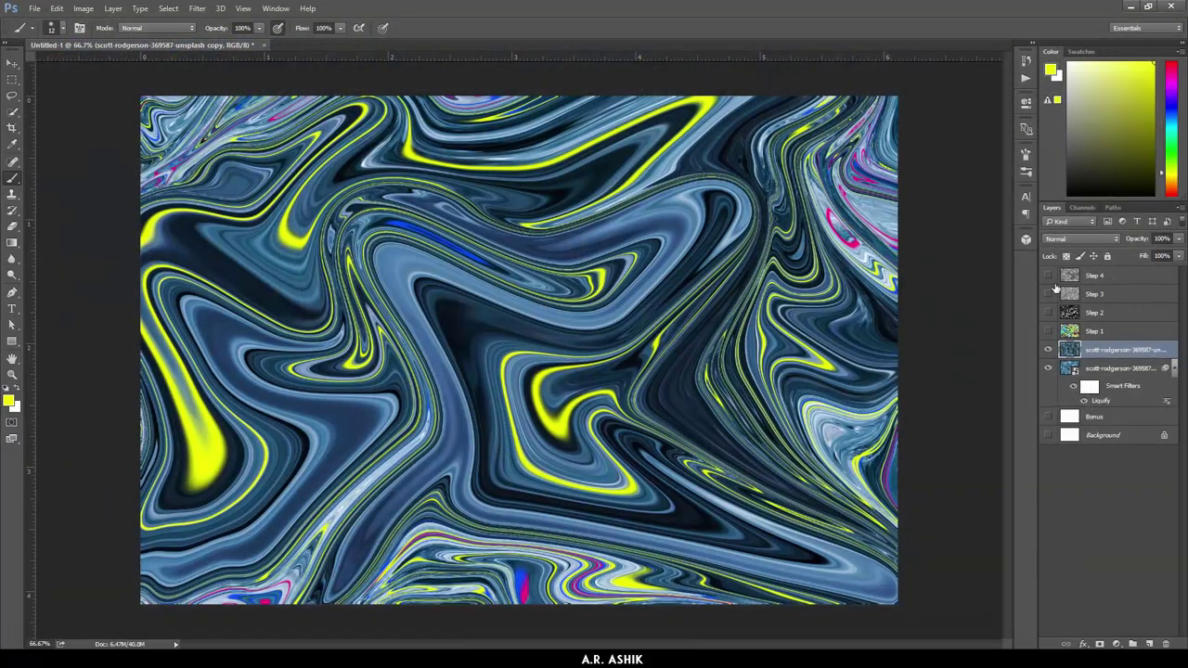
click(1047, 276)
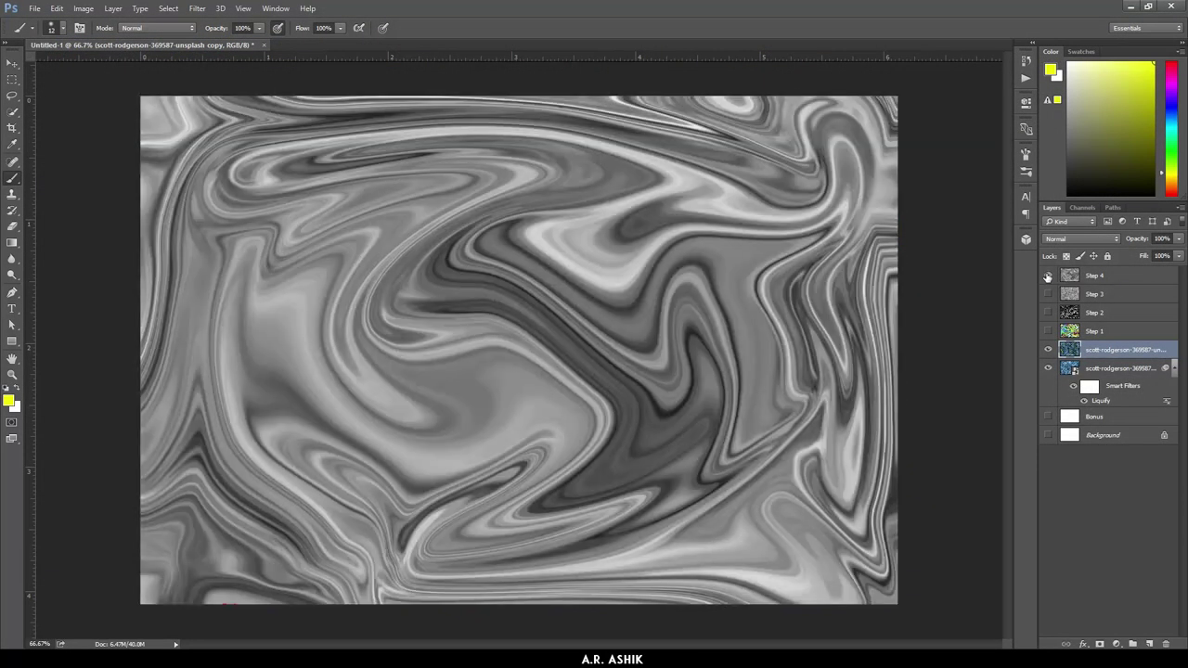
click(1048, 276)
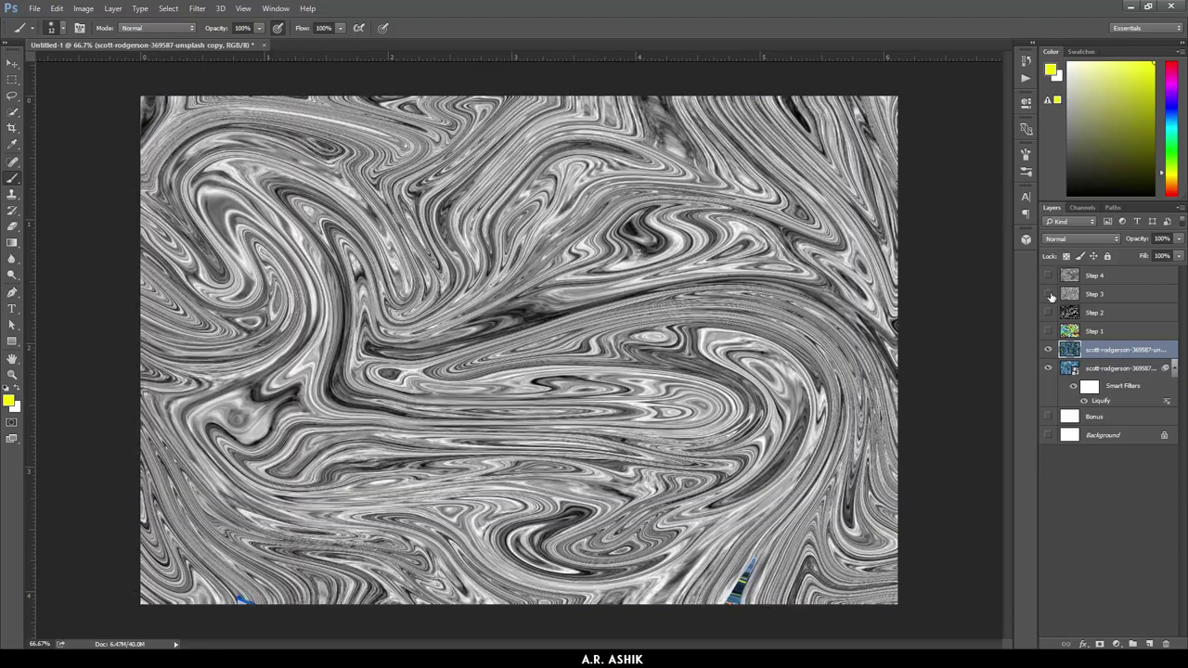
click(1048, 295)
click(1049, 313)
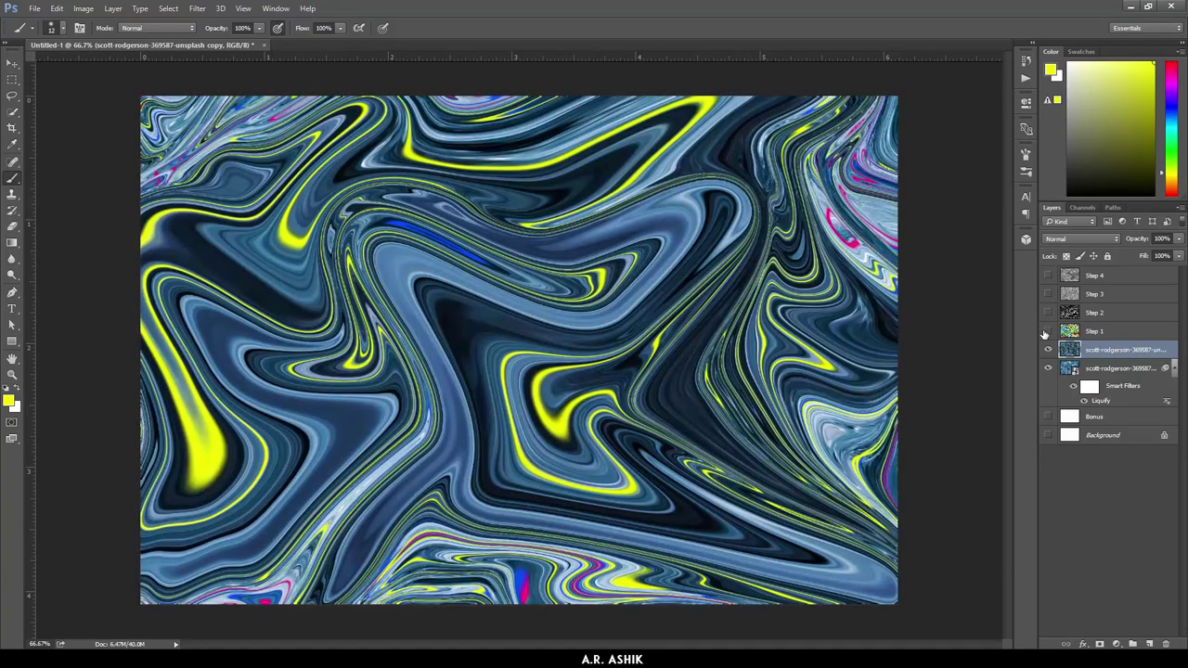
click(1048, 331)
click(1049, 349)
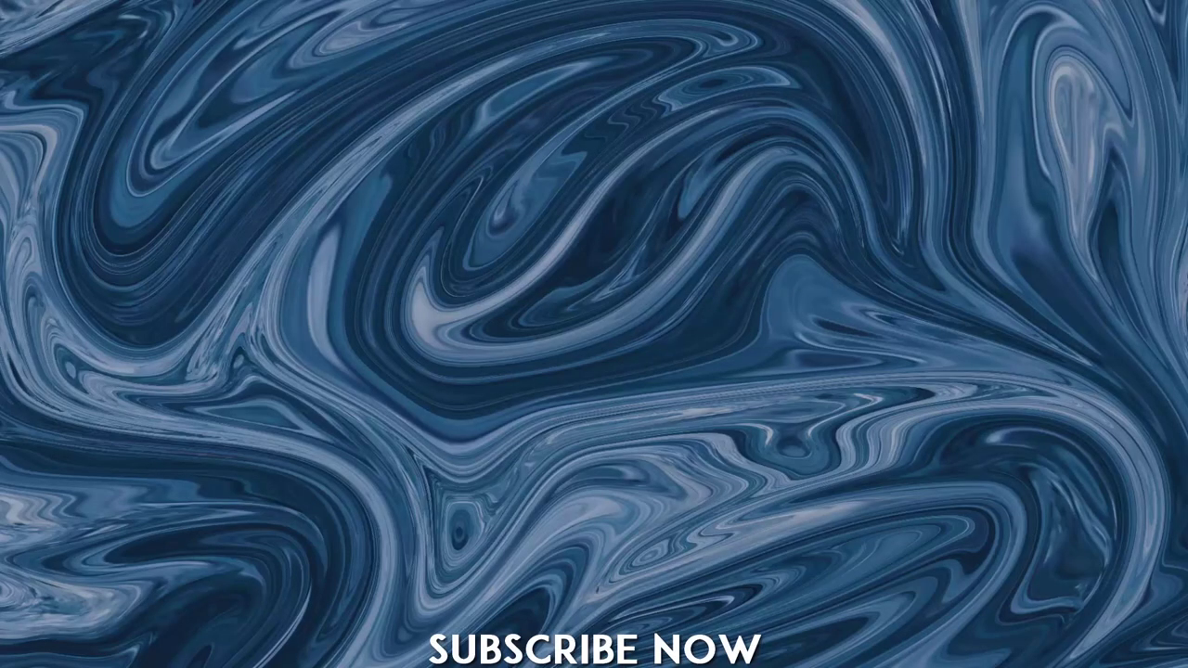